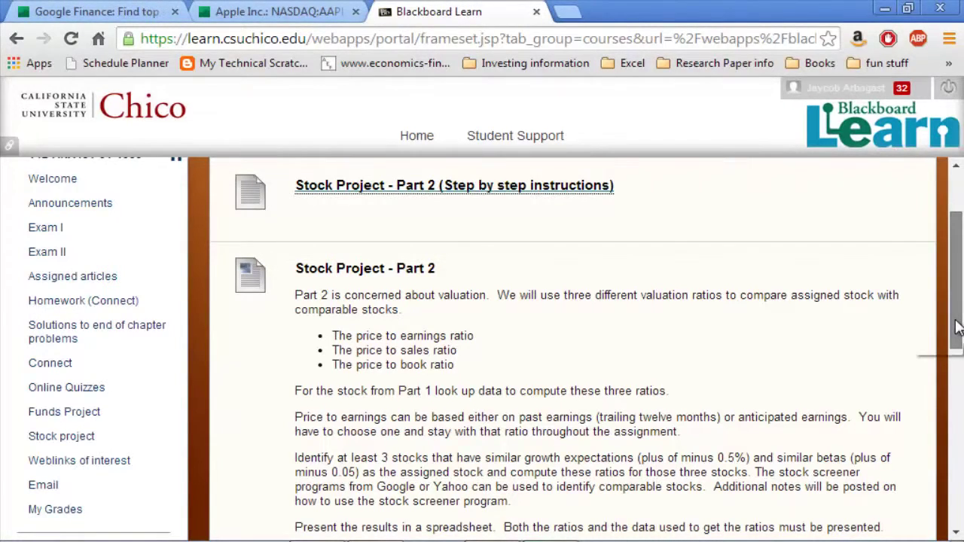
- Review the Stock Project - Part 2 instructions and Apple's quote page, ending on the stock screener
scroll(955, 325, down, 1)
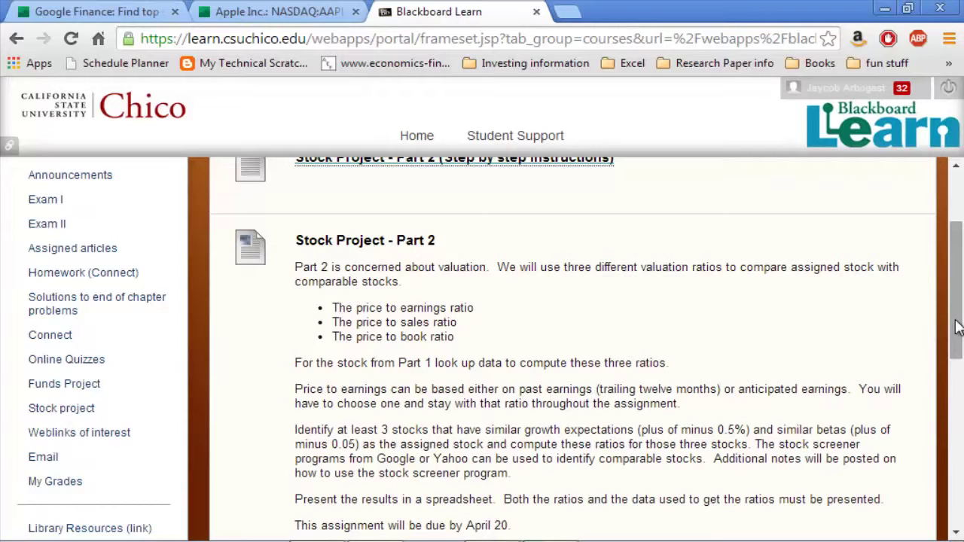
click(263, 16)
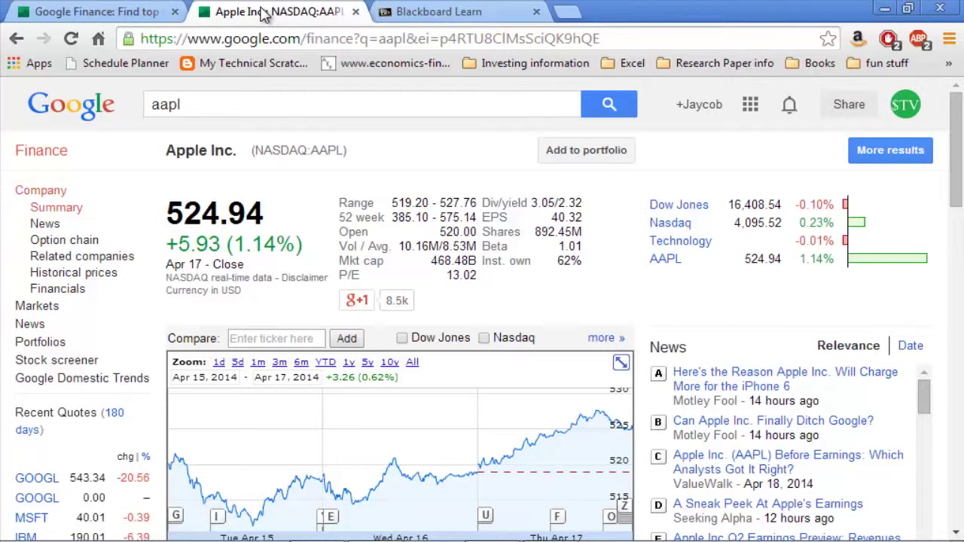
click(119, 14)
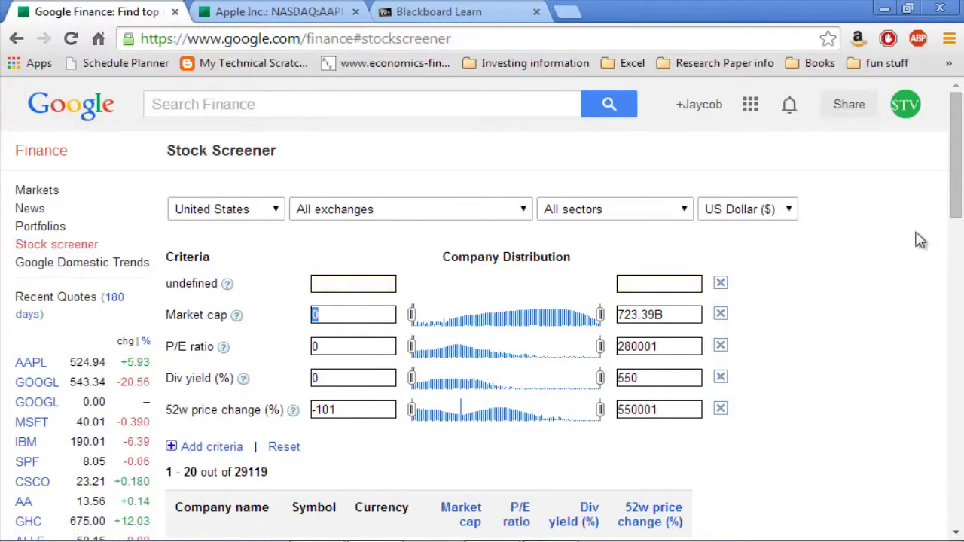
- Remove all default criteria from the stock screener and check the number of matching companies
drag(958, 192, 959, 197)
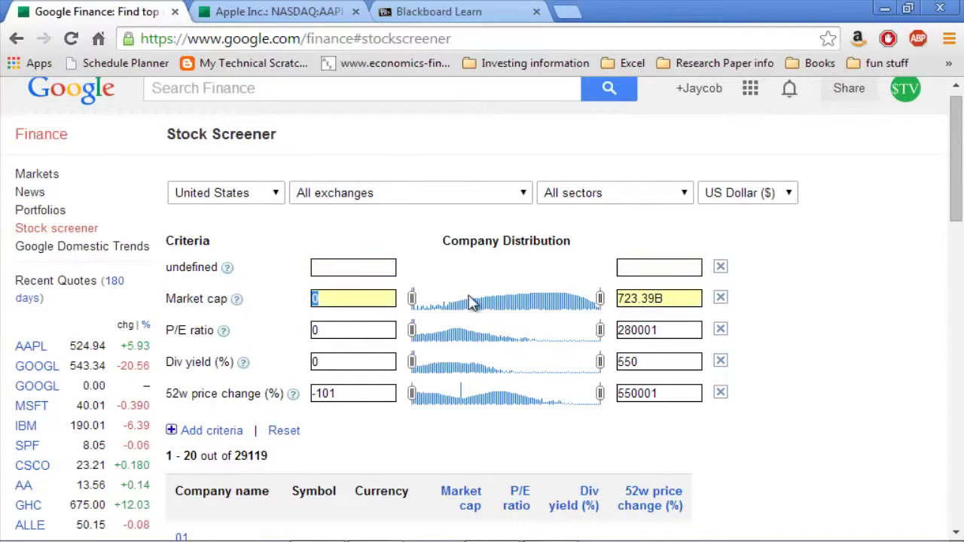
click(720, 268)
click(721, 269)
click(721, 269)
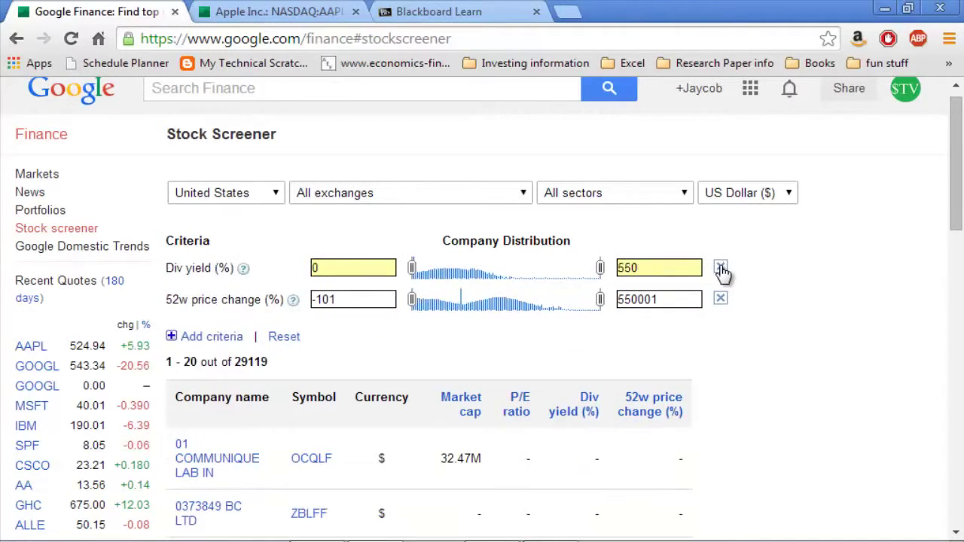
click(721, 269)
click(721, 269)
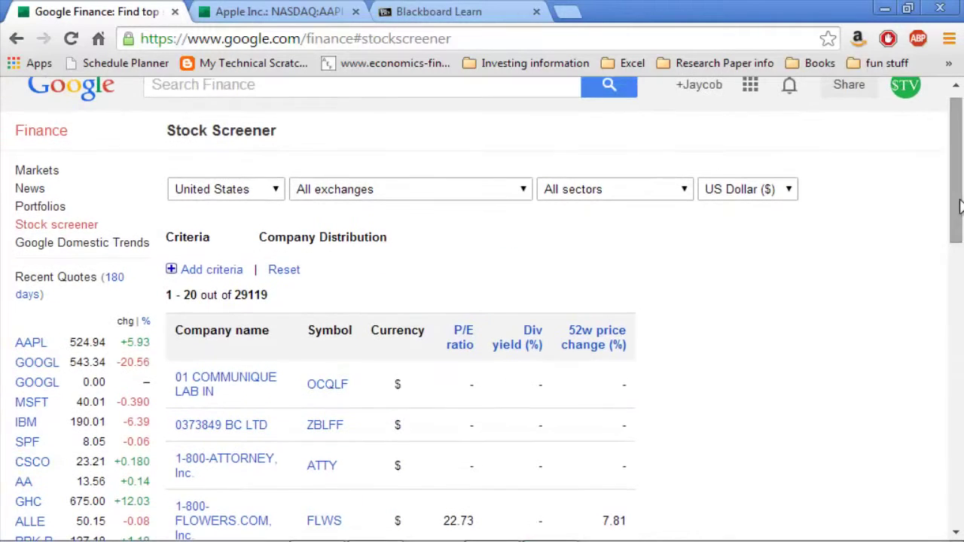
double_click(251, 294)
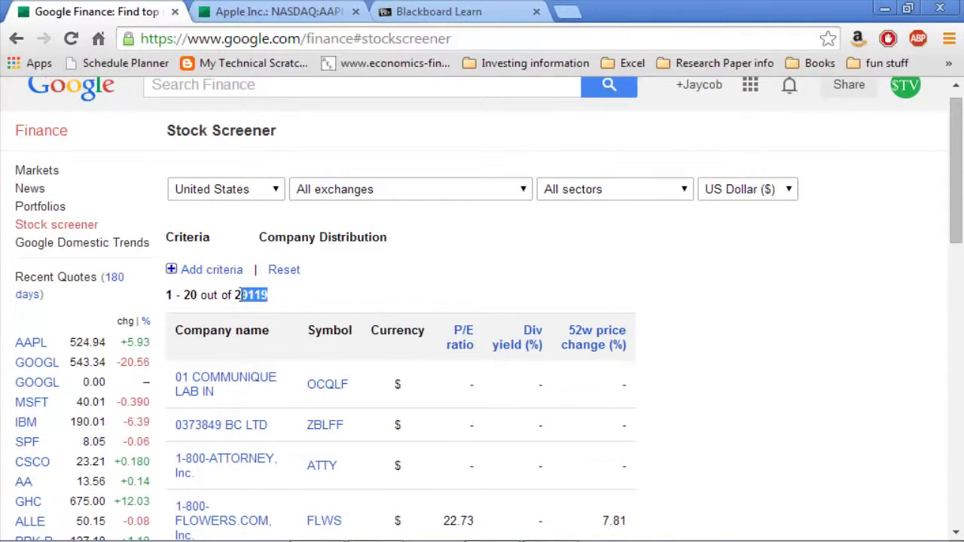
click(282, 295)
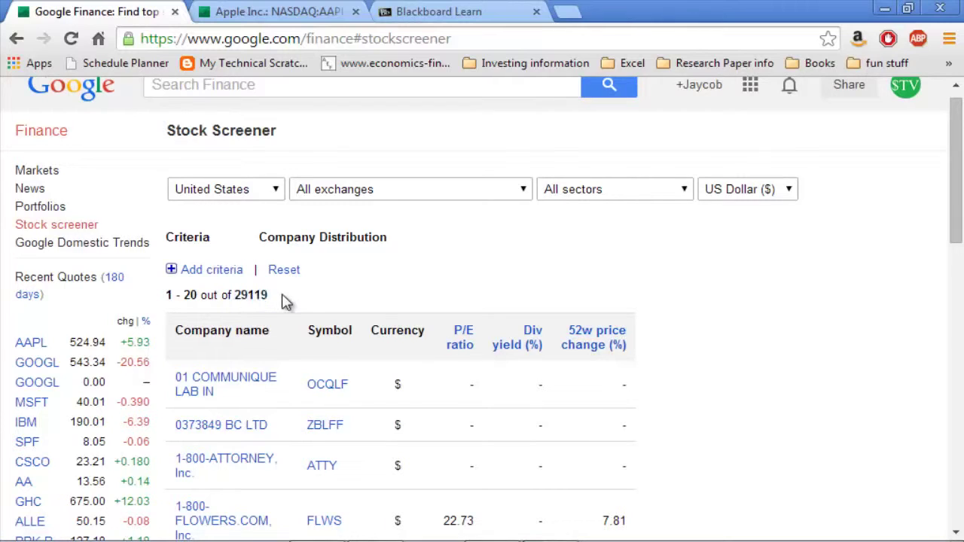
- Open the list of available screening criteria and check Apple's last price on its quote page
click(214, 272)
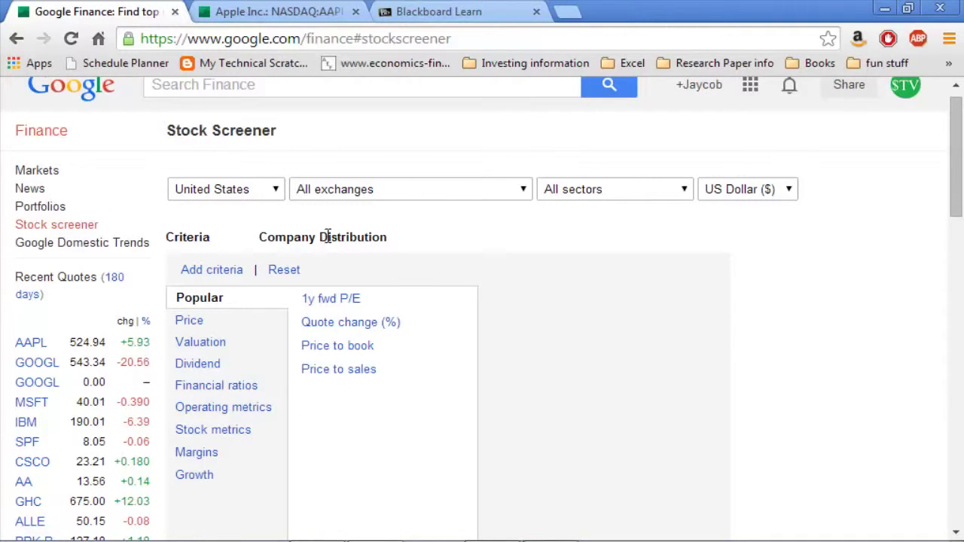
drag(955, 173, 962, 264)
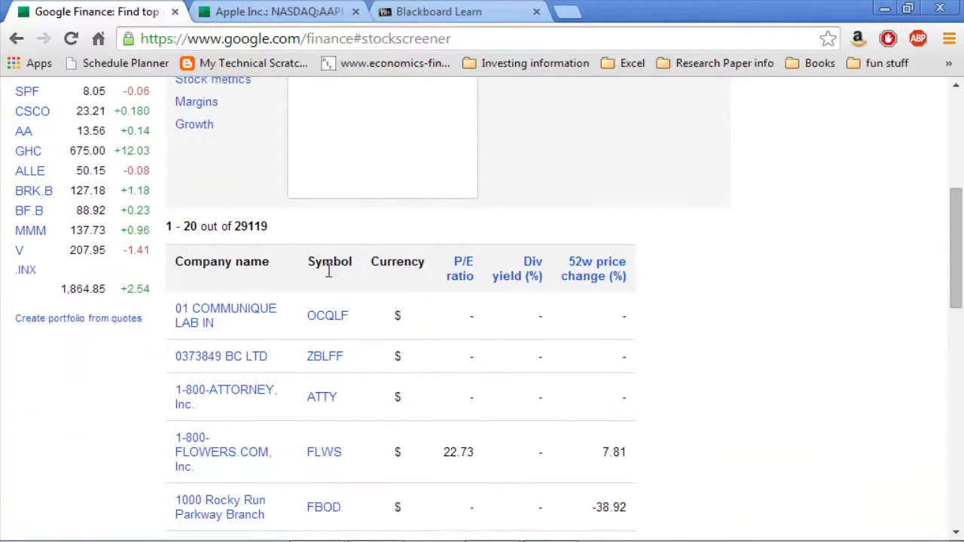
click(280, 11)
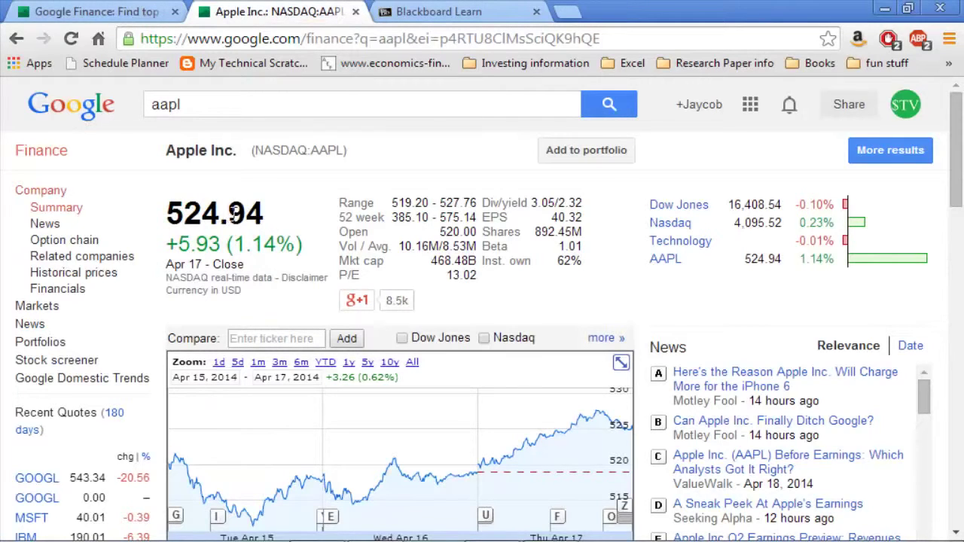
double_click(257, 217)
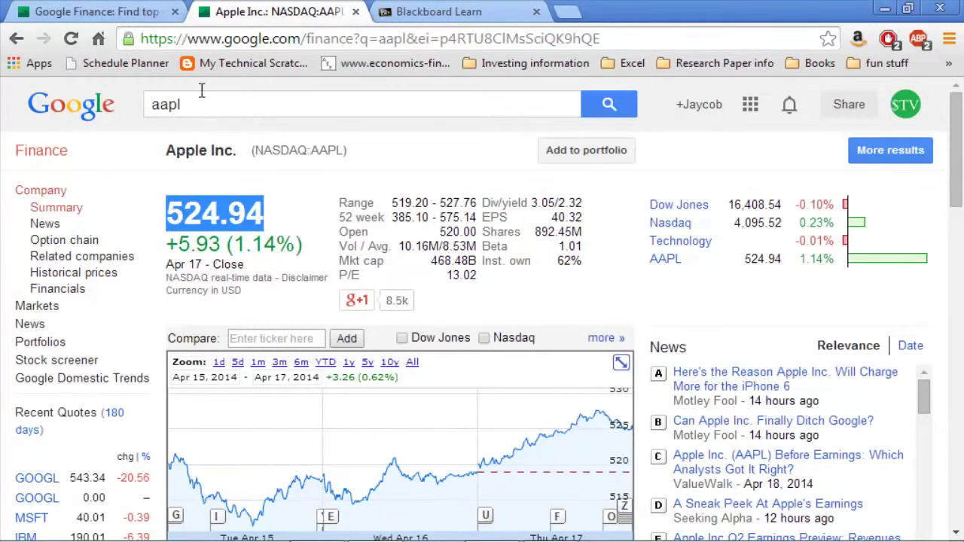
- Add the Last price criterion from the Price category to the stock screener
click(129, 13)
drag(956, 273, 957, 193)
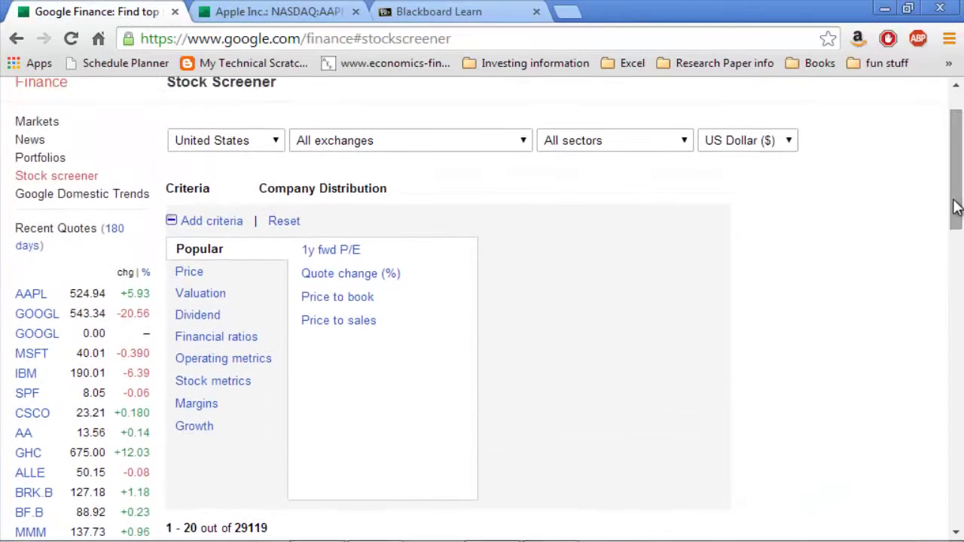
click(187, 271)
click(310, 252)
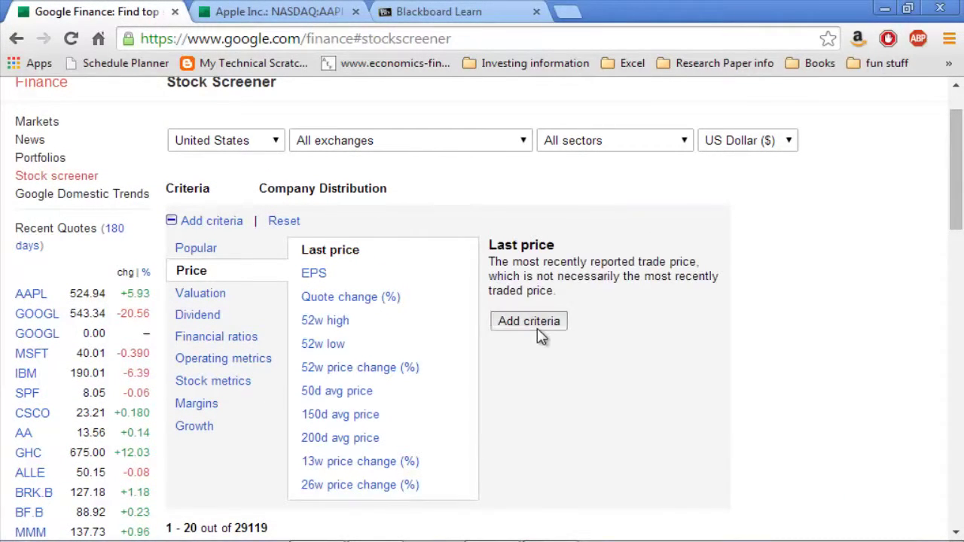
click(533, 325)
- Set the Last price range to a minimum of 524 and a maximum of 525
click(265, 211)
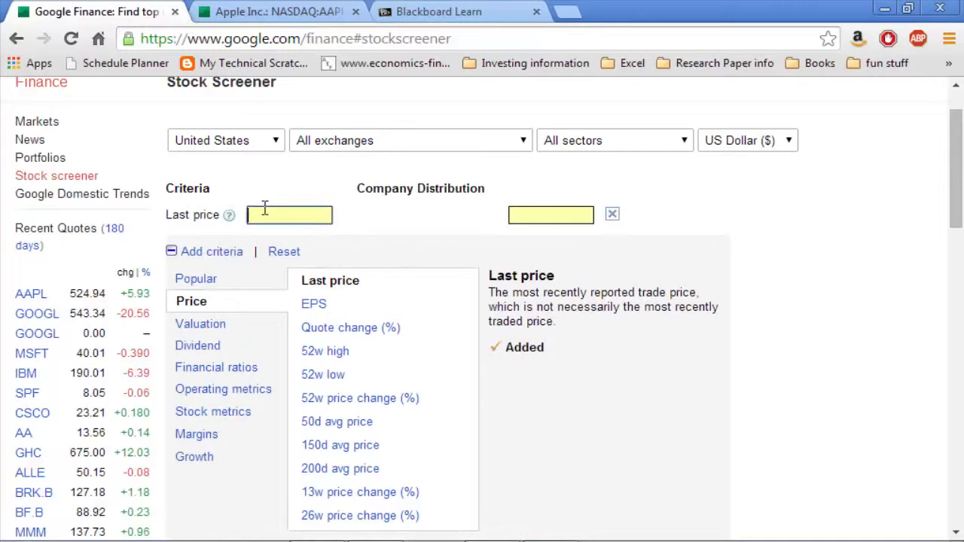
text(5)
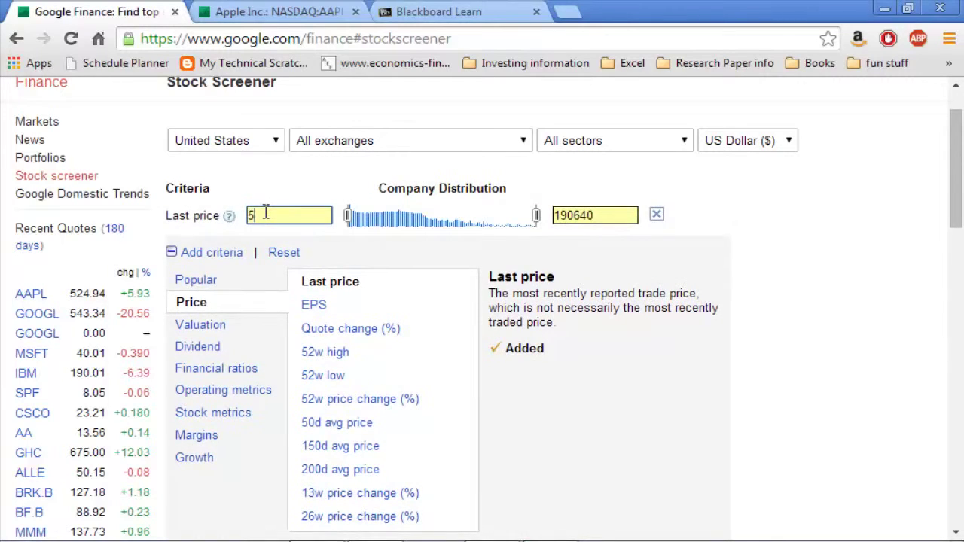
text(24)
key(Tab)
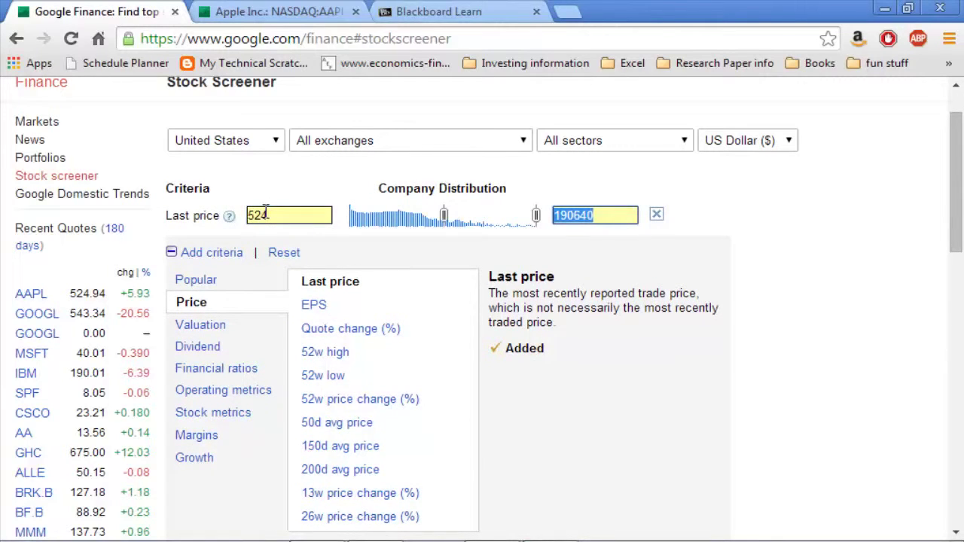
key(End)
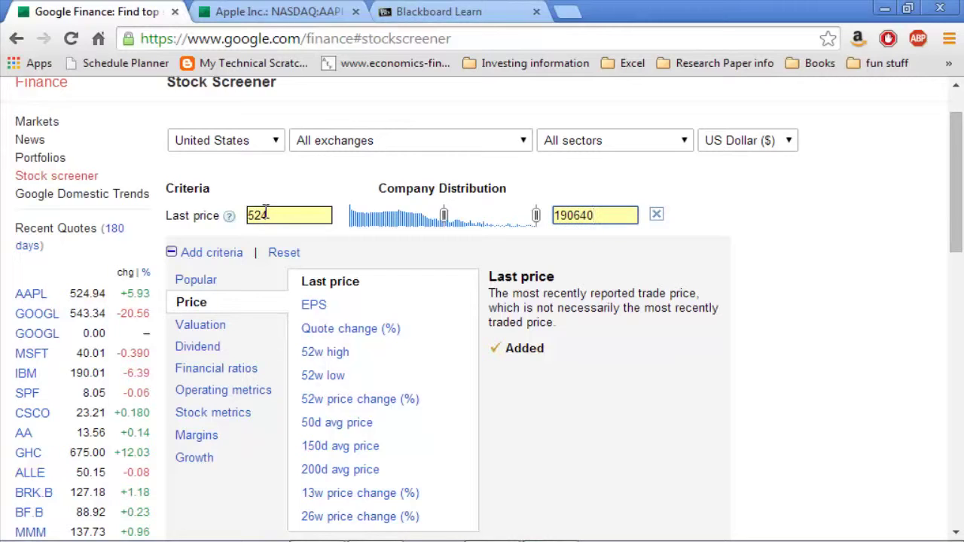
text(525)
drag(592, 217, 520, 226)
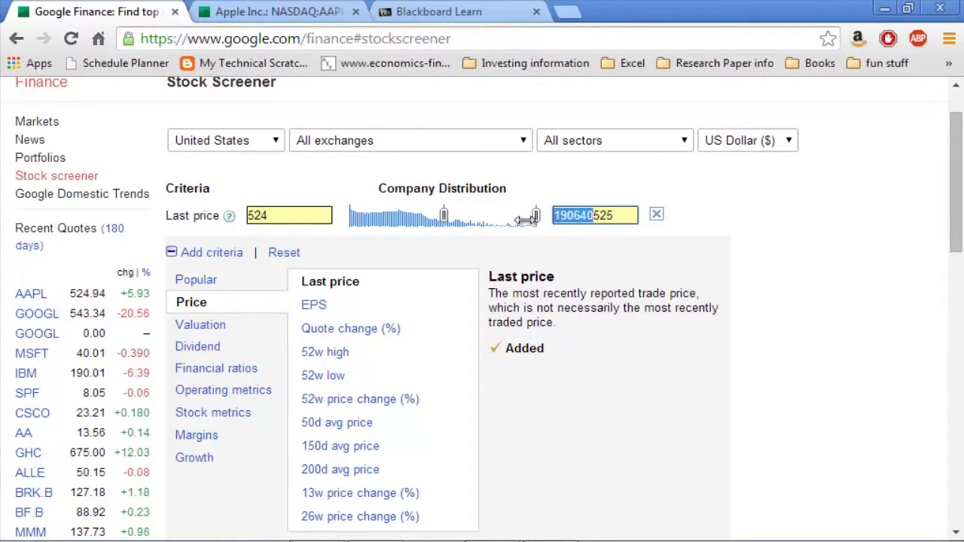
key(BackSpace)
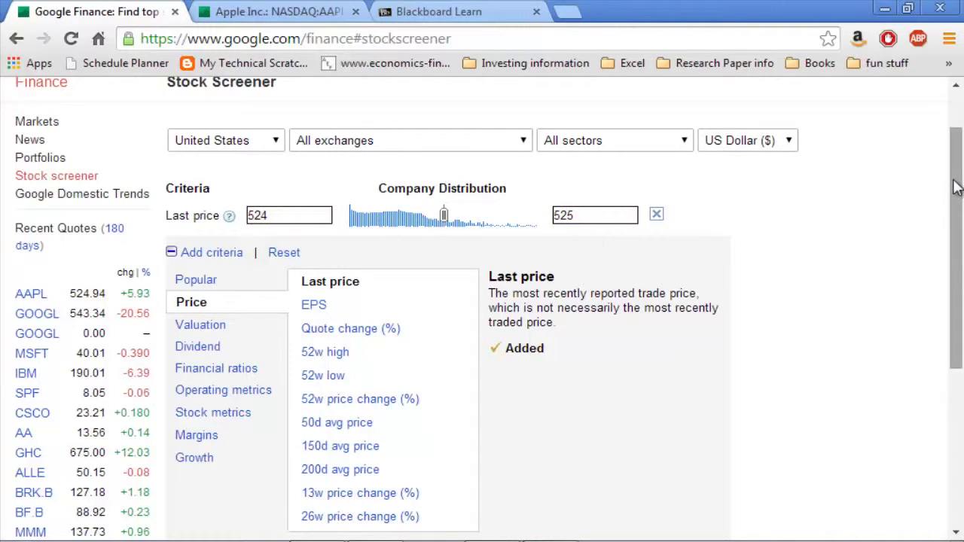
- Examine the companies that match the Last price range, including Apple's row
drag(955, 189, 956, 325)
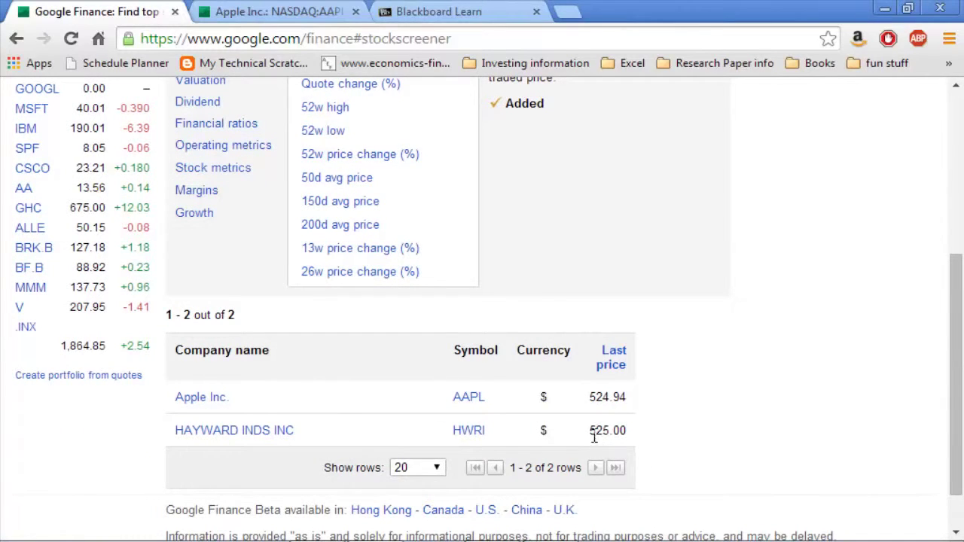
drag(635, 404, 176, 398)
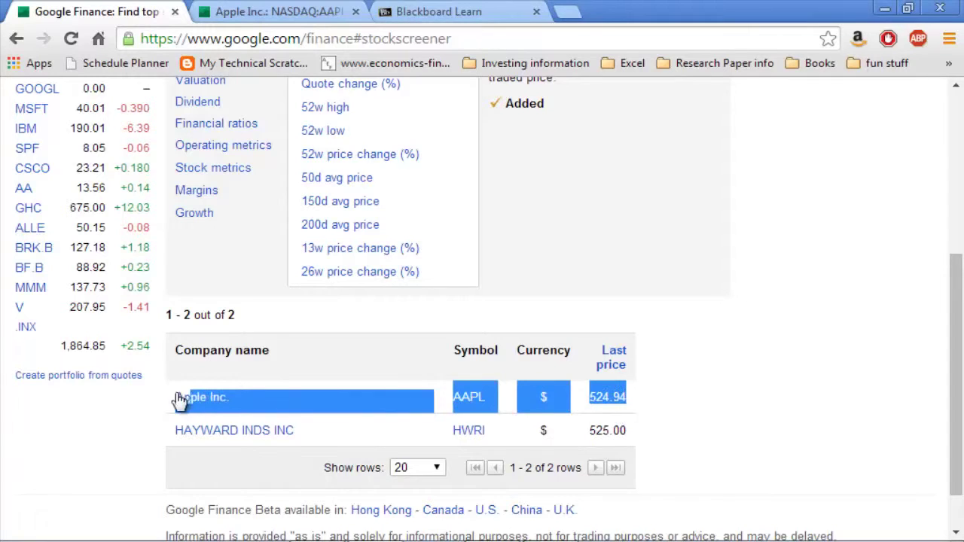
click(372, 400)
drag(957, 423, 961, 312)
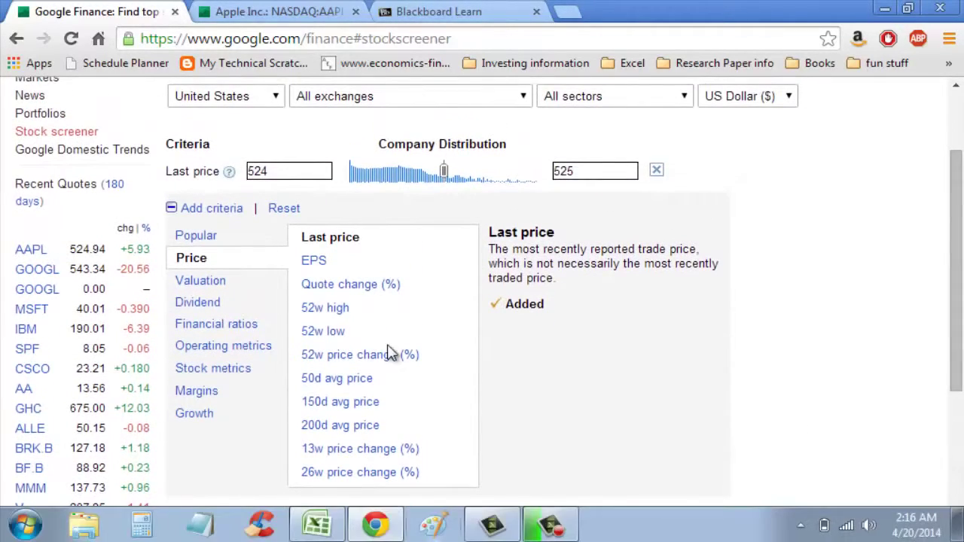
- Review the growth expectation and beta requirements in the assignment and check Apple's beta on its quote page
click(442, 13)
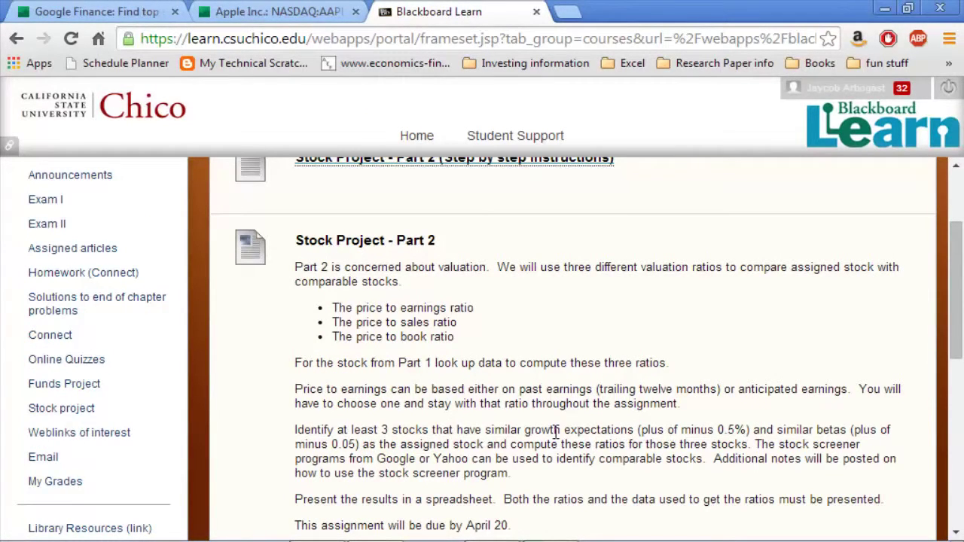
drag(526, 431, 631, 433)
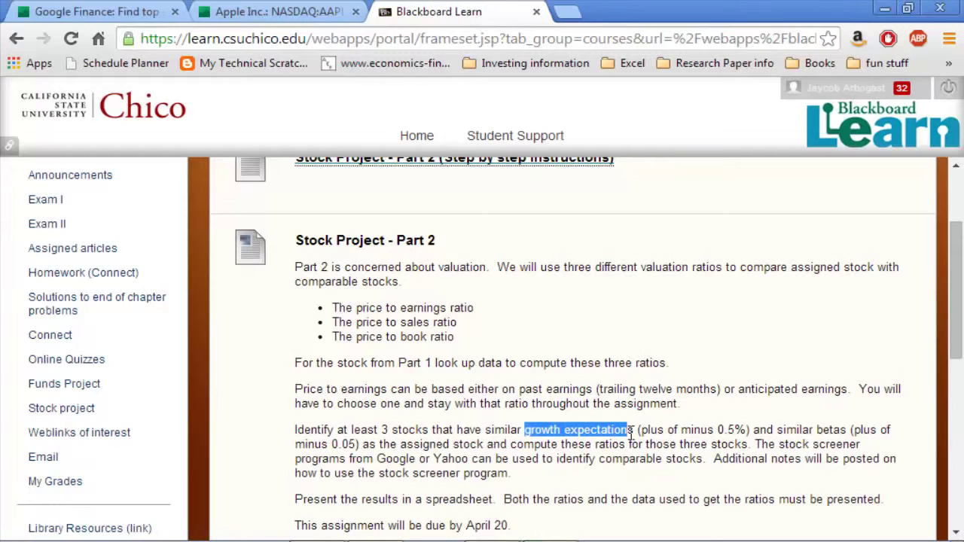
click(631, 433)
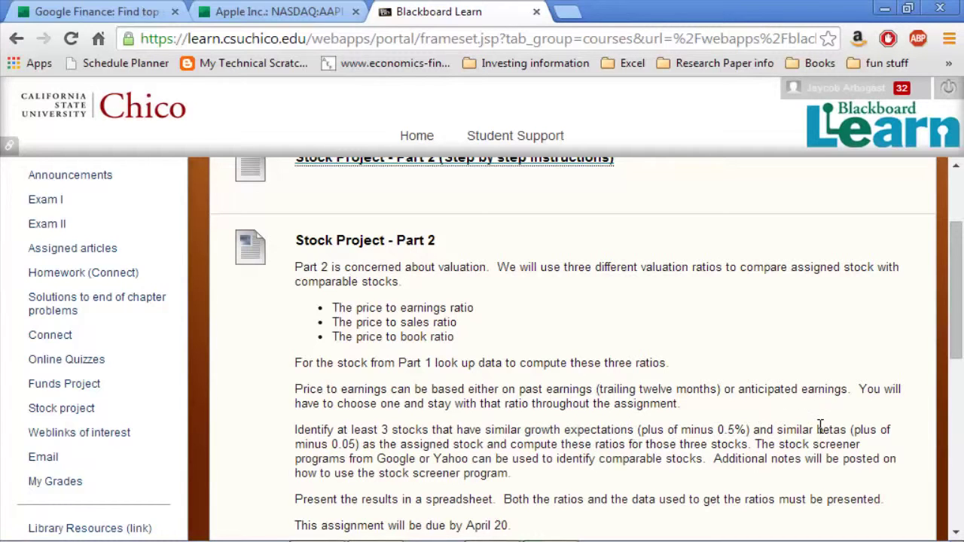
drag(817, 431, 843, 426)
click(527, 316)
click(263, 11)
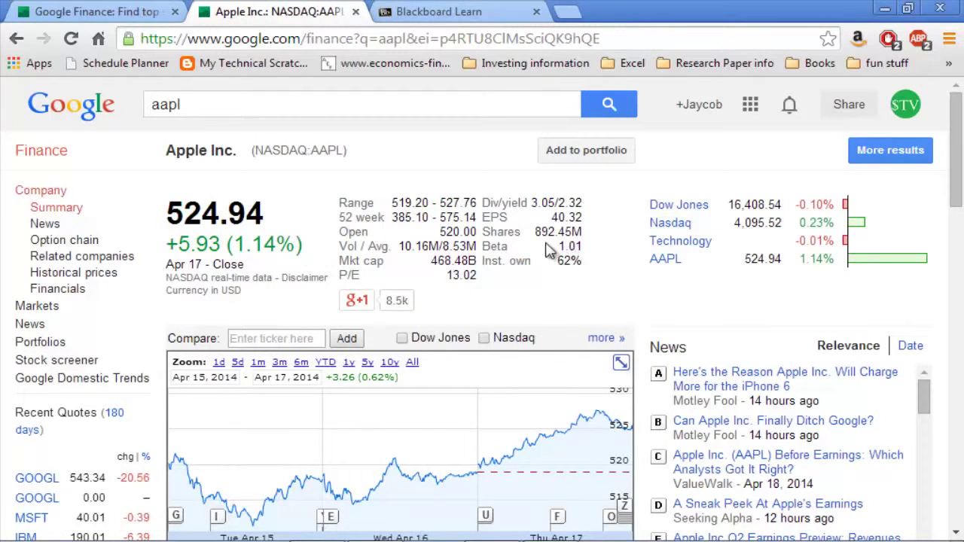
mouse_move(570, 245)
- Add the 5y EPS growth rate criterion from the Growth category to the stock screener
click(102, 9)
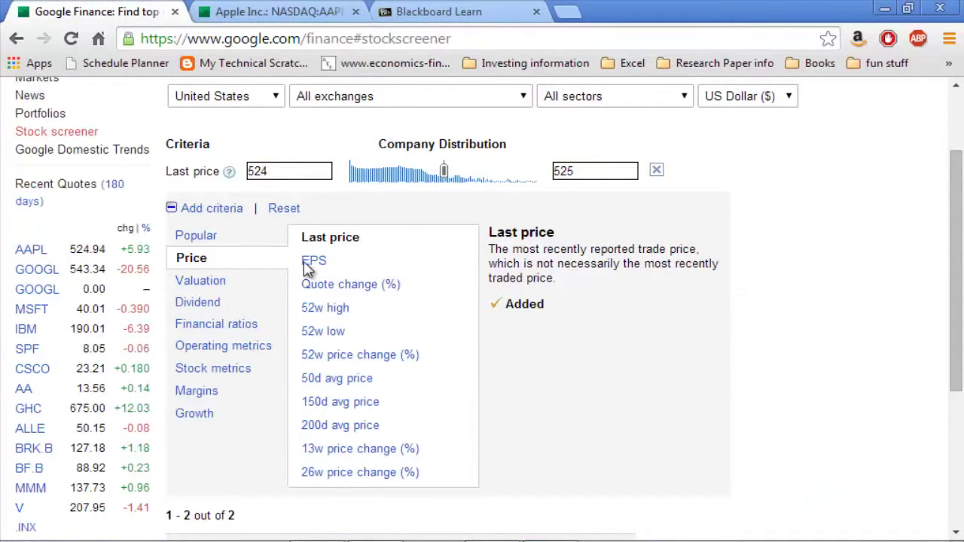
click(202, 422)
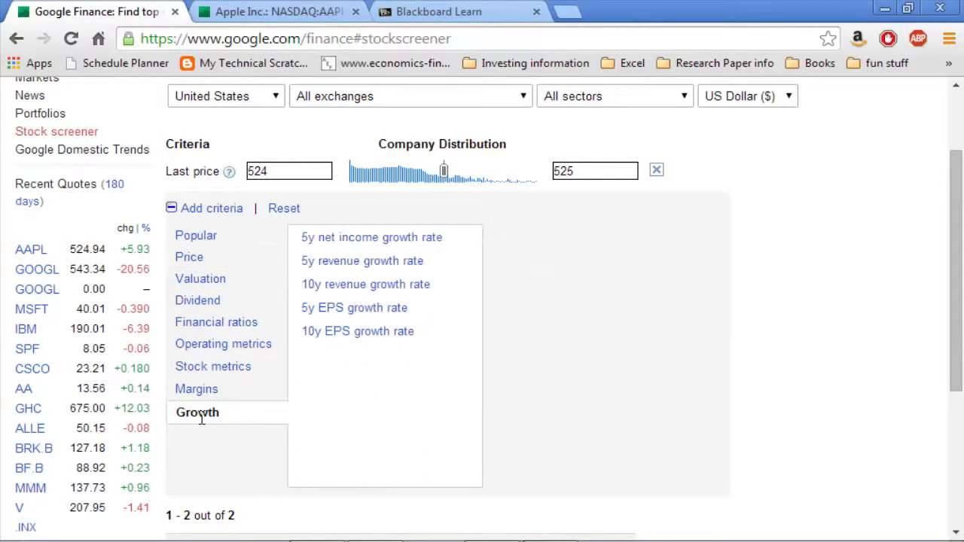
click(384, 309)
click(553, 297)
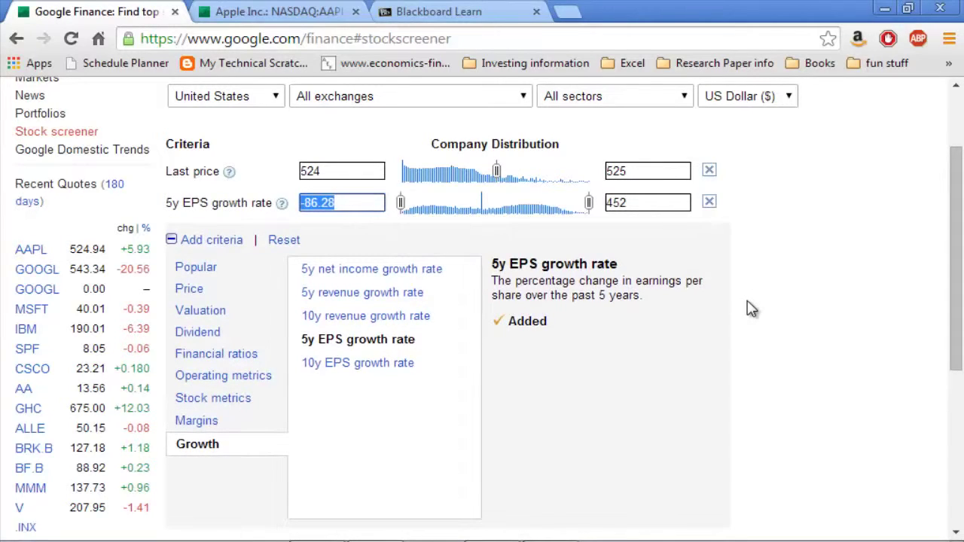
drag(594, 214, 660, 213)
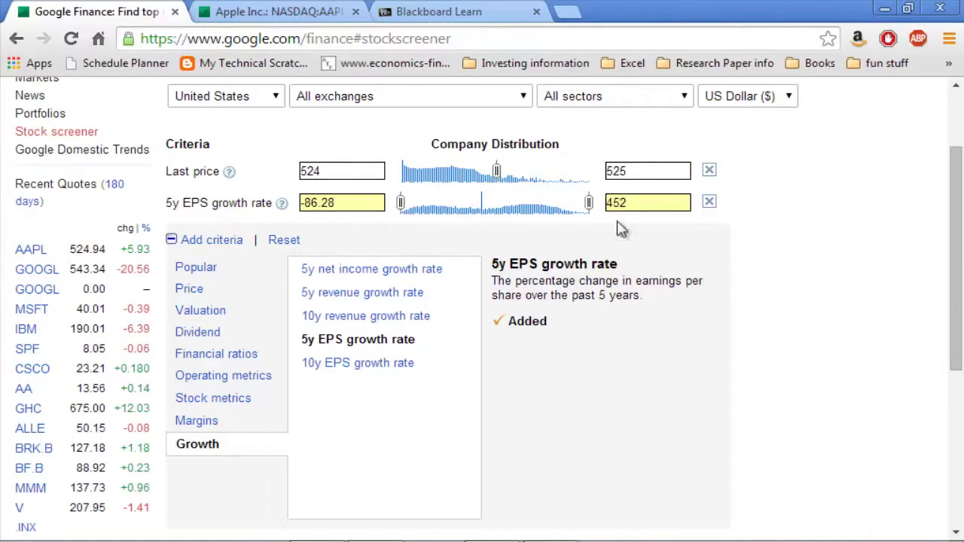
- Check Apple's 5y EPS growth rate in the screener results
drag(960, 198, 960, 336)
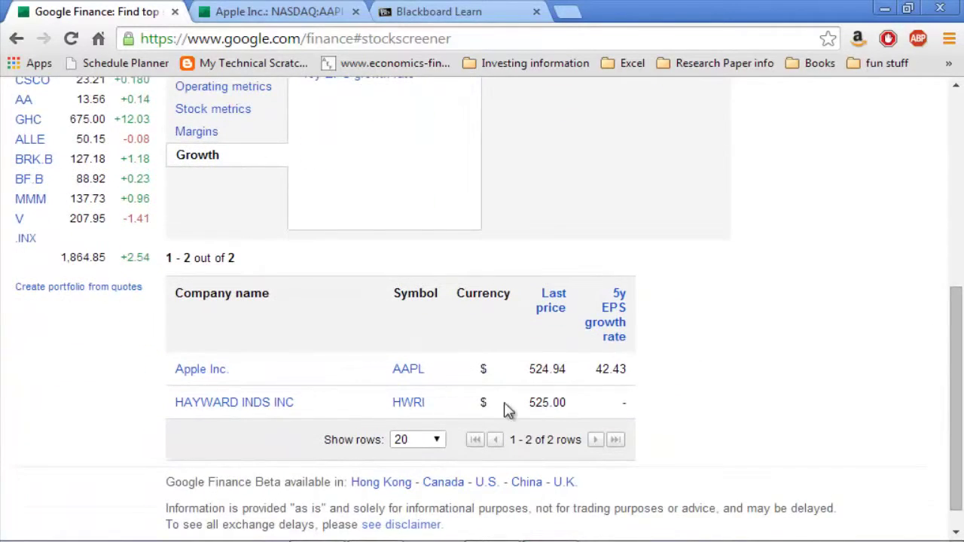
drag(598, 369, 628, 369)
click(642, 369)
- Set the 5y EPS growth rate range to a minimum of 42.42 and a maximum of 42.44
drag(961, 369, 960, 191)
drag(345, 226, 267, 230)
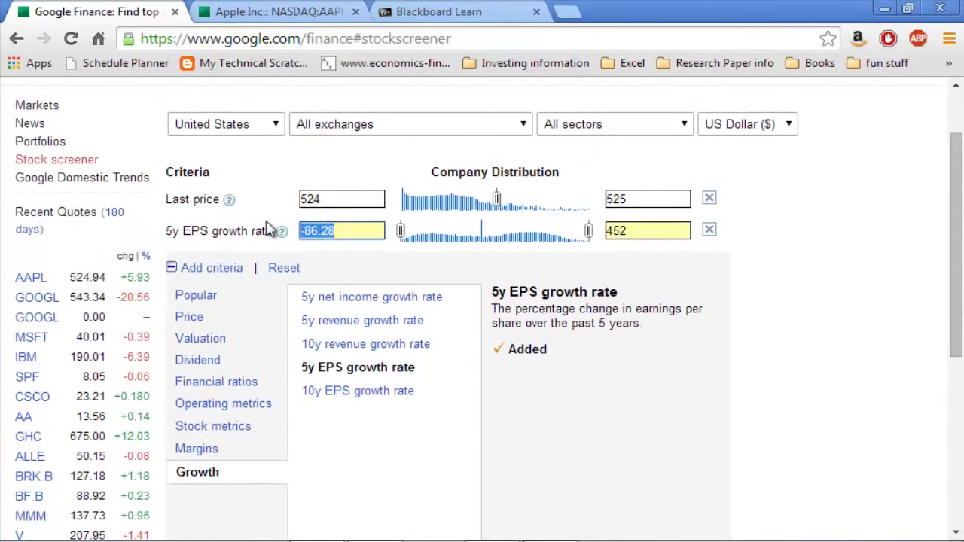
text(42.42)
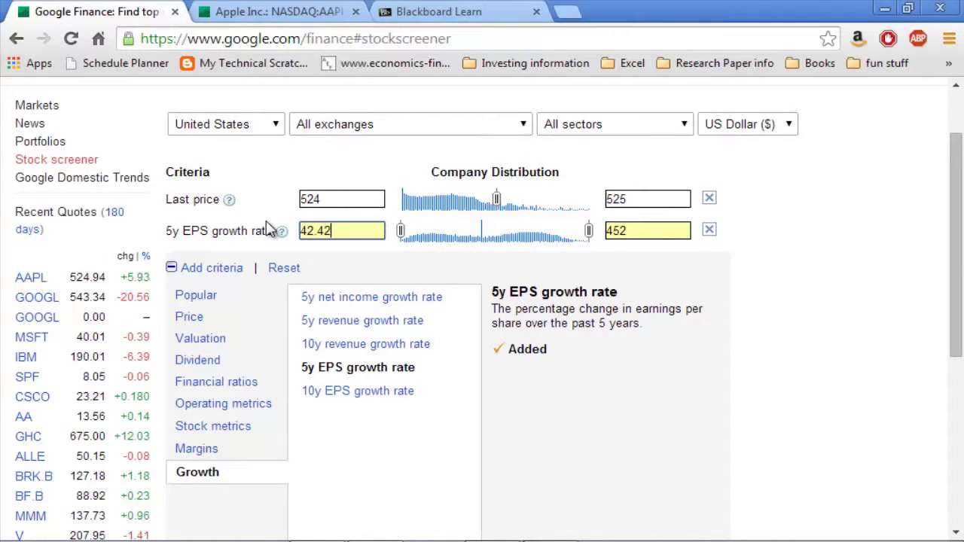
drag(630, 232, 595, 231)
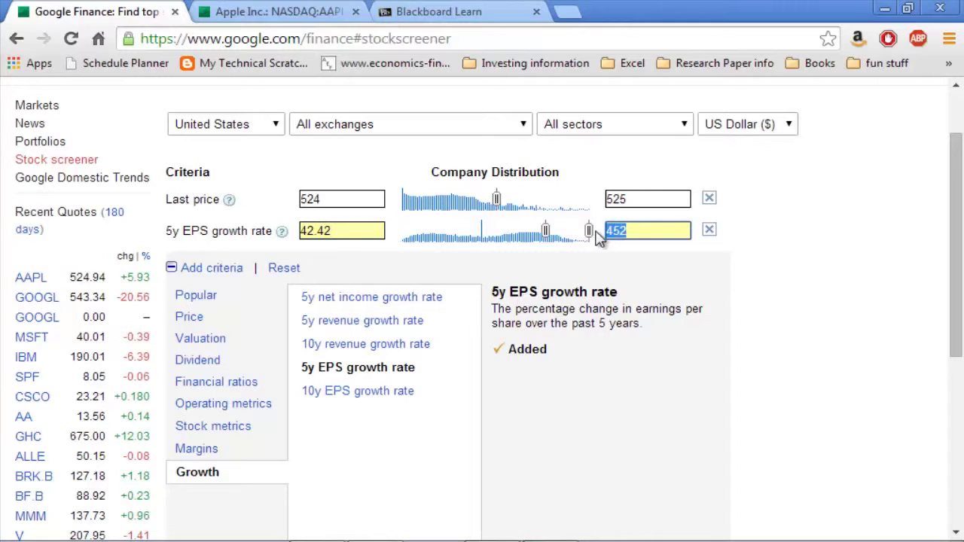
text(45242.)
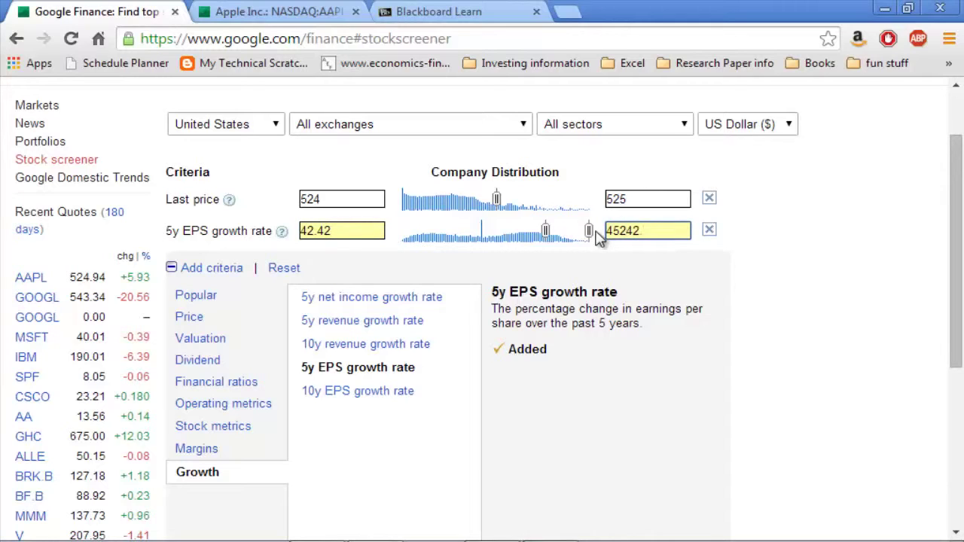
text(44)
drag(631, 231, 580, 248)
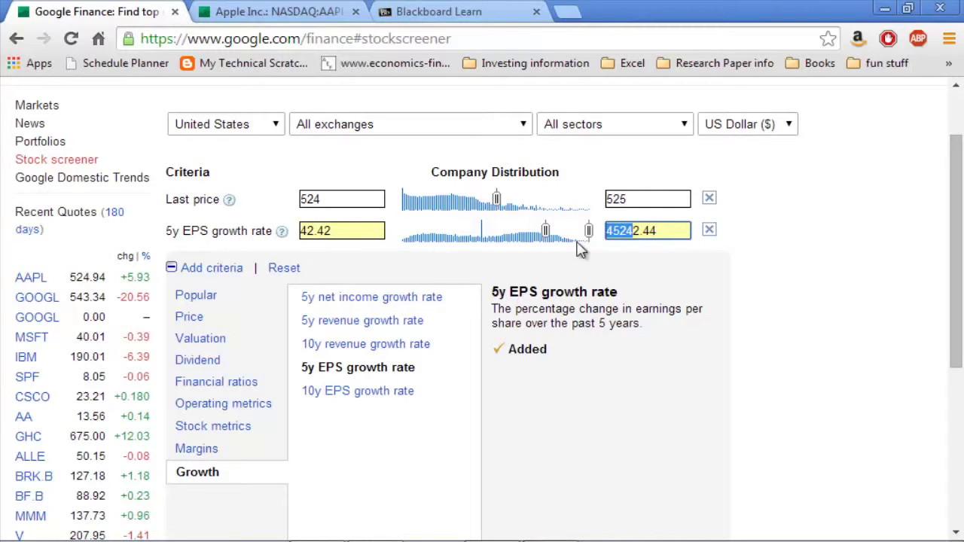
text(4)
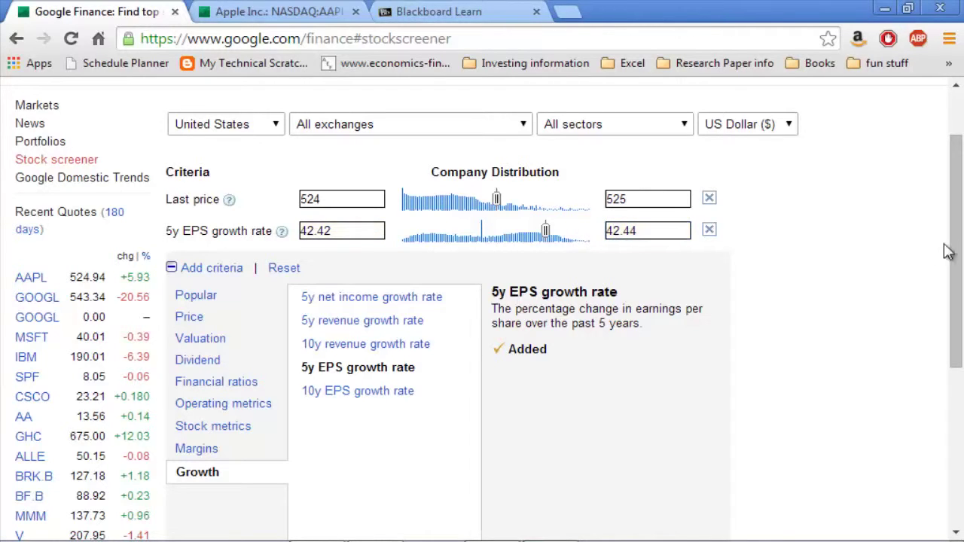
- Add the Beta criterion from the Stock metrics category to the stock screener
mouse_move(953, 252)
mouse_down()
mouse_move(957, 375)
mouse_move(955, 234)
mouse_up()
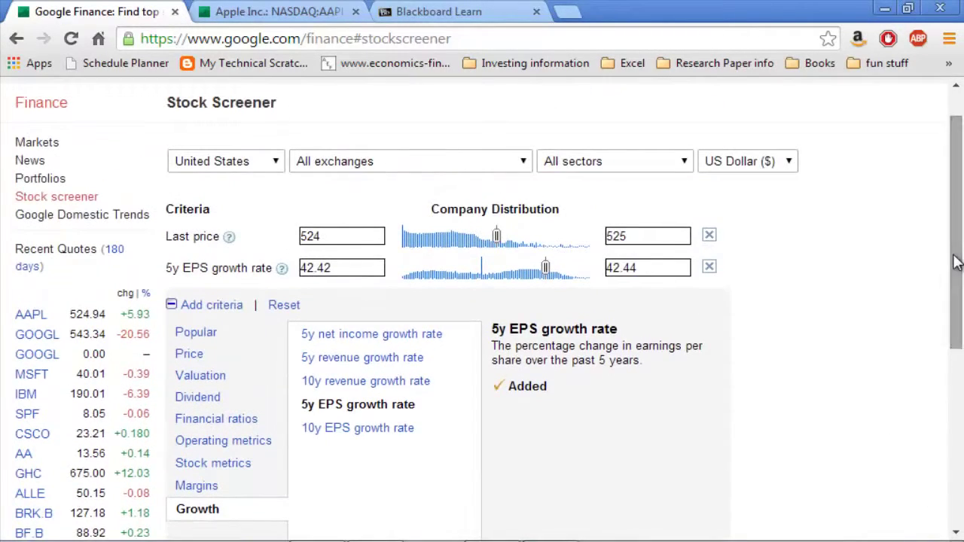
click(192, 335)
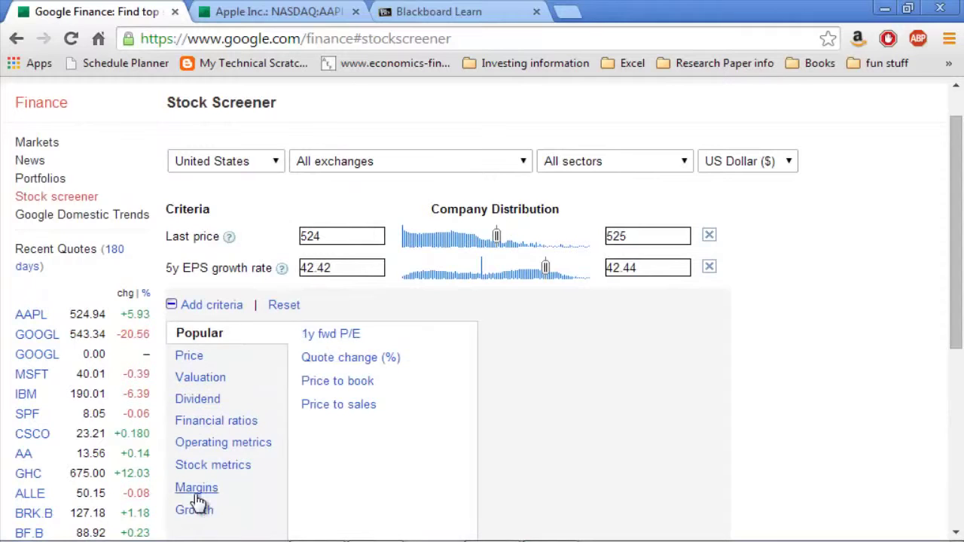
click(206, 471)
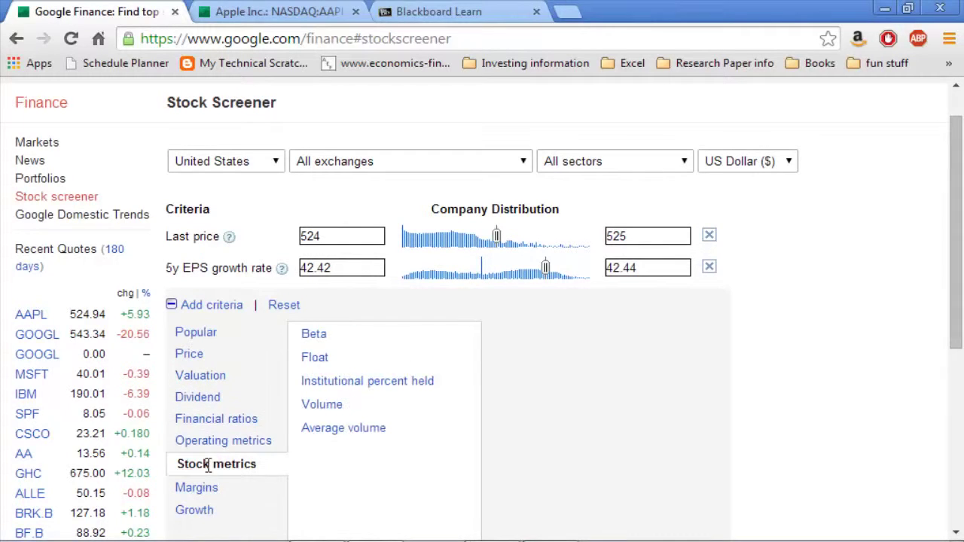
click(316, 340)
click(532, 405)
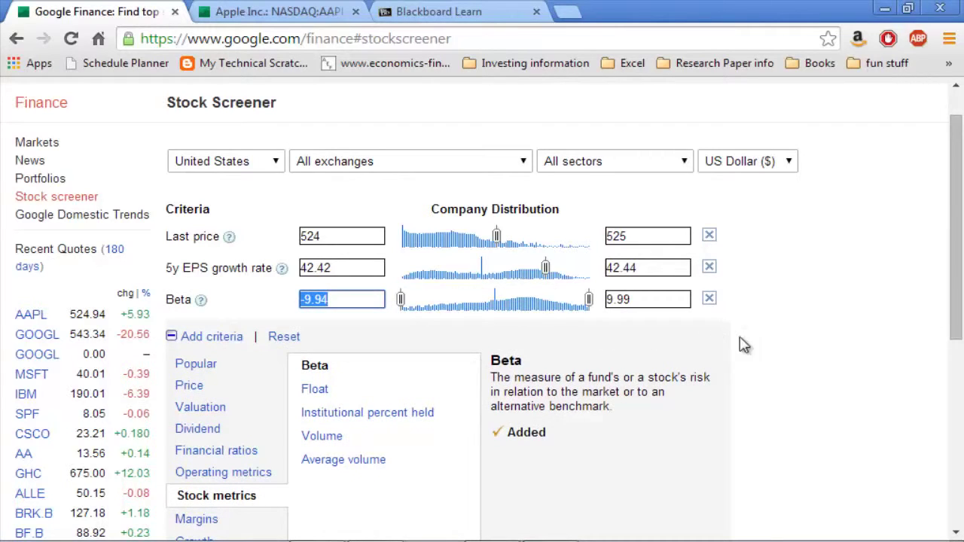
- Compare Apple's beta in the screener results with the beta on its quote page
drag(957, 254, 956, 390)
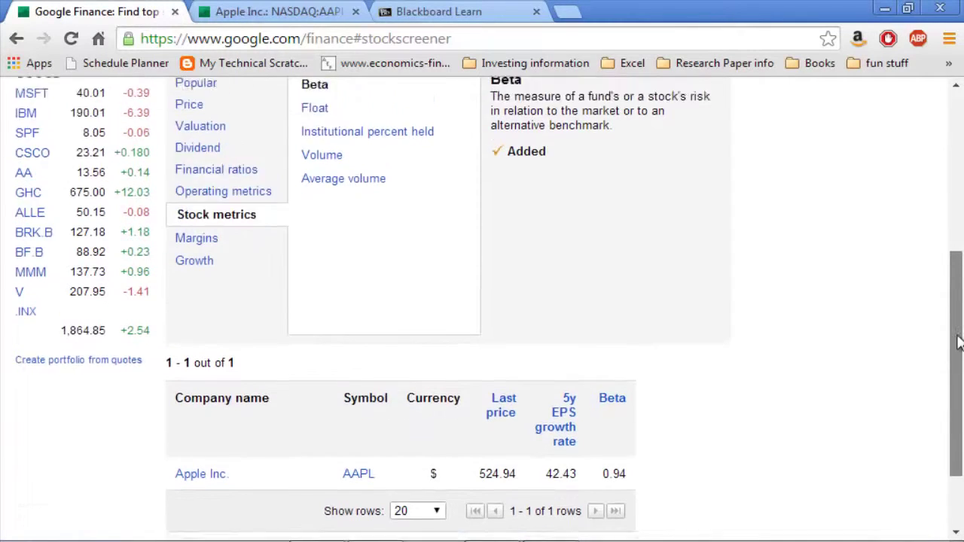
scroll(958, 342, up, 3)
click(342, 10)
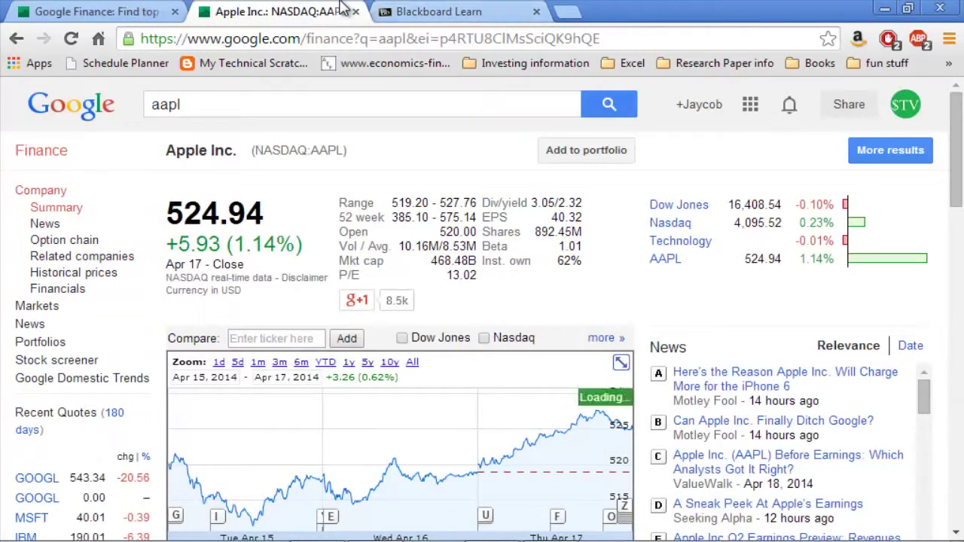
click(94, 9)
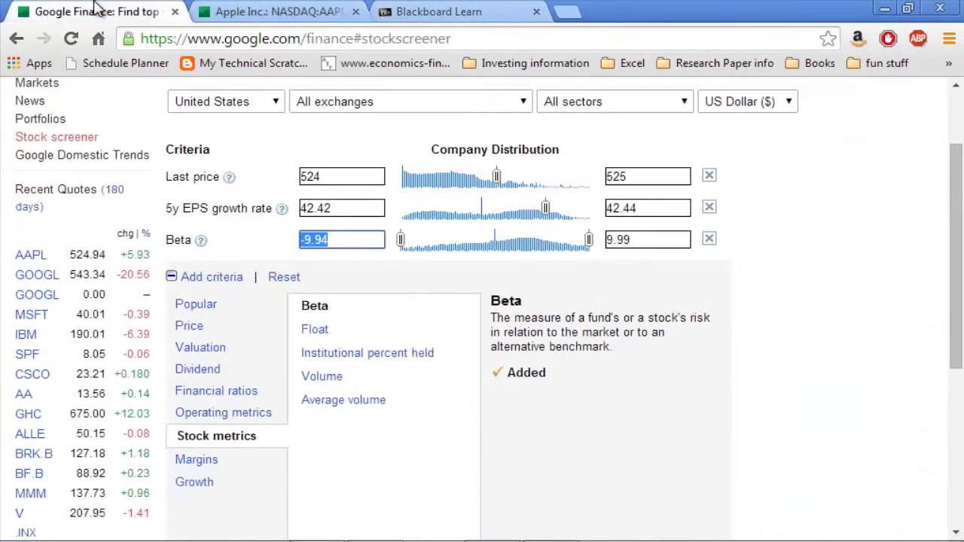
scroll(959, 313, down, 1)
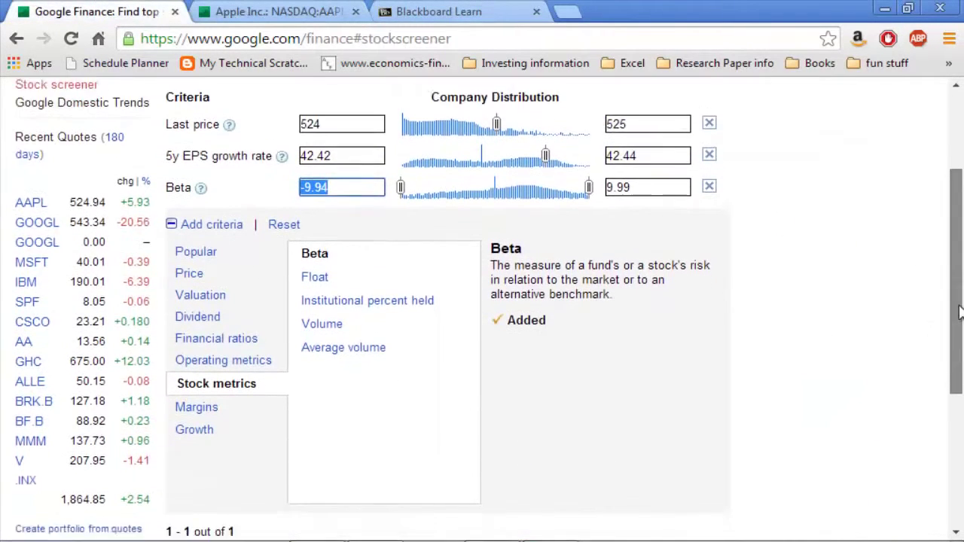
drag(959, 312, 949, 456)
drag(607, 368, 645, 383)
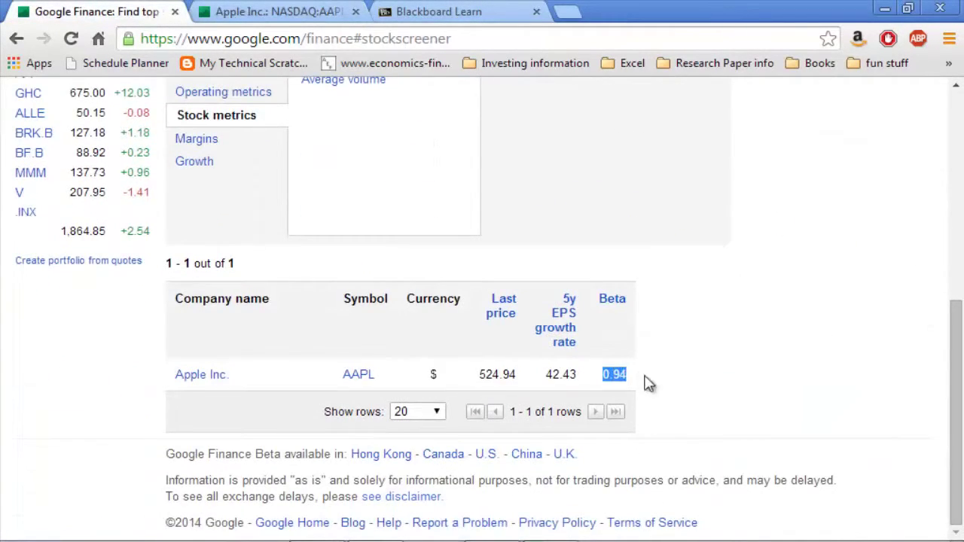
click(667, 382)
- Set the Beta criterion to a minimum of 0.93 and a maximum of 0.95
drag(957, 403, 957, 259)
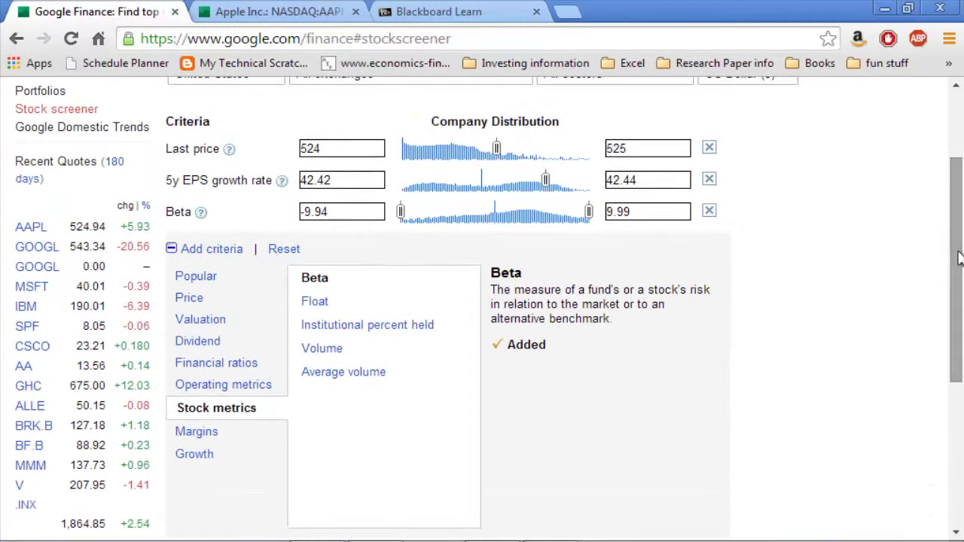
drag(360, 212, 256, 216)
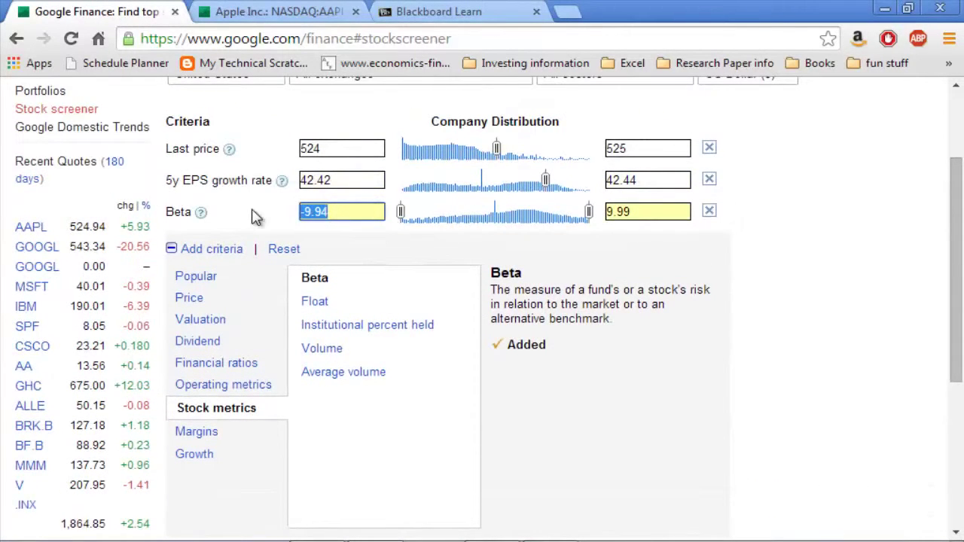
text(.93)
key(Tab)
key(BackSpace)
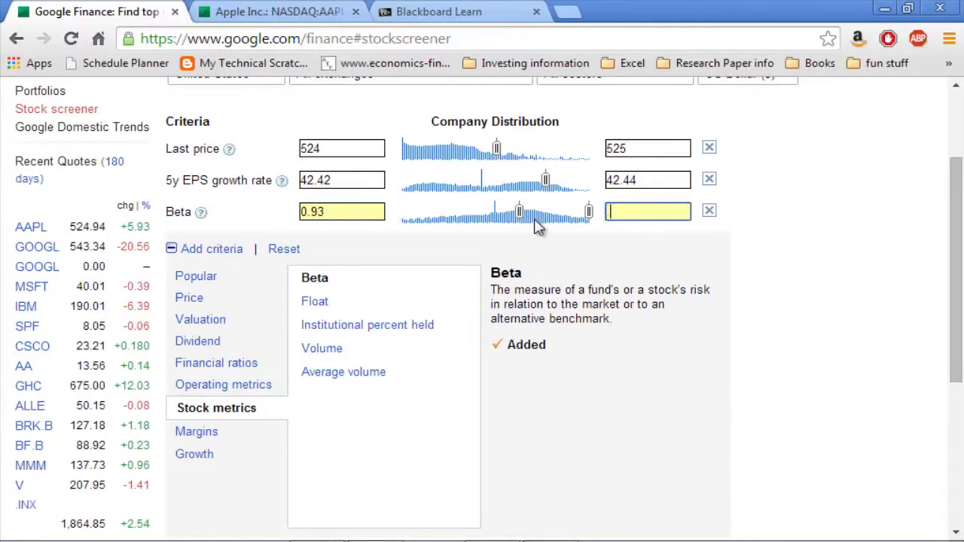
click(854, 234)
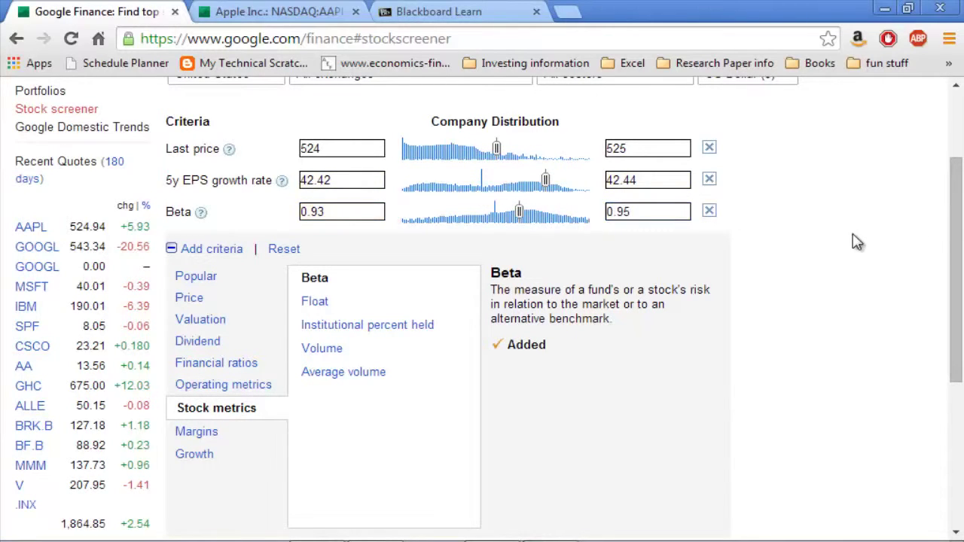
- Check the companies that match the narrowed Beta range, including Apple's beta value
scroll(955, 290, down, 3)
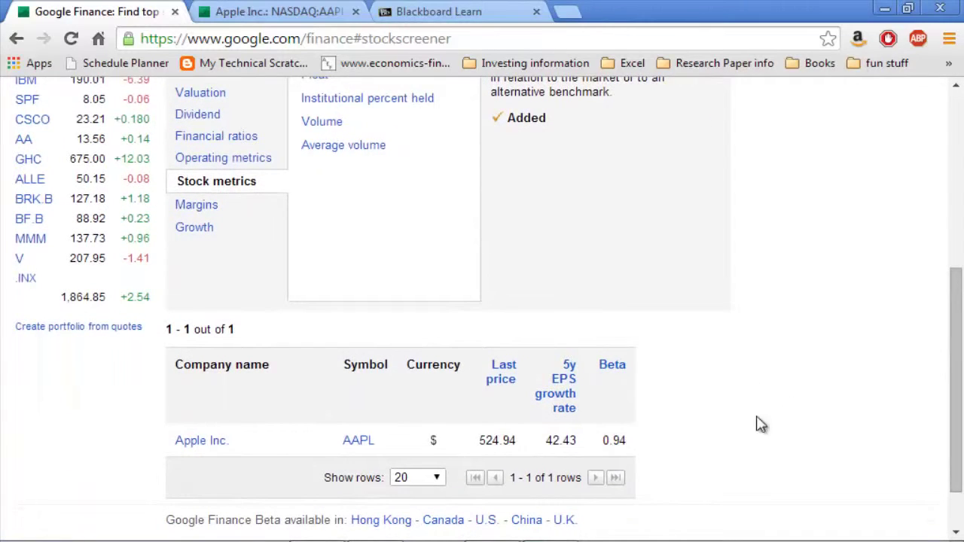
drag(610, 440, 629, 446)
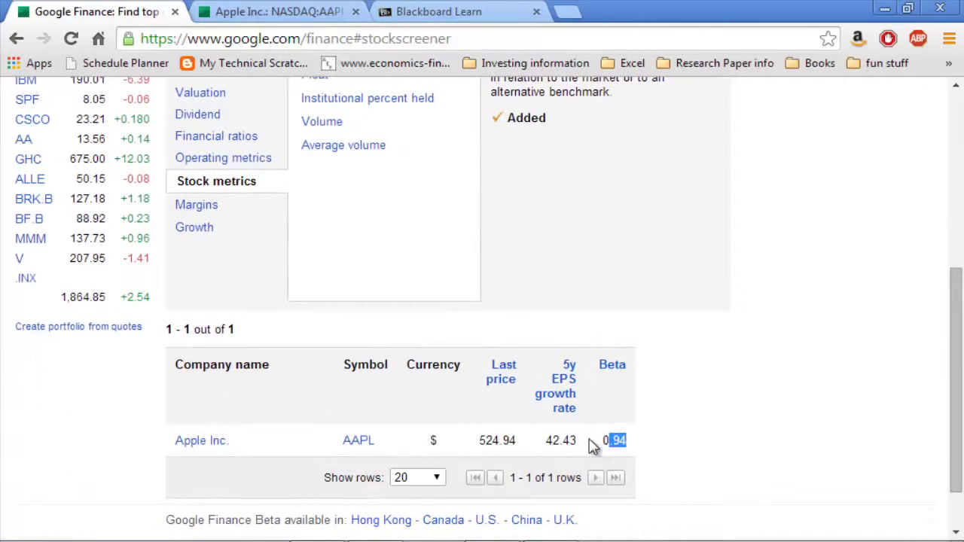
click(592, 446)
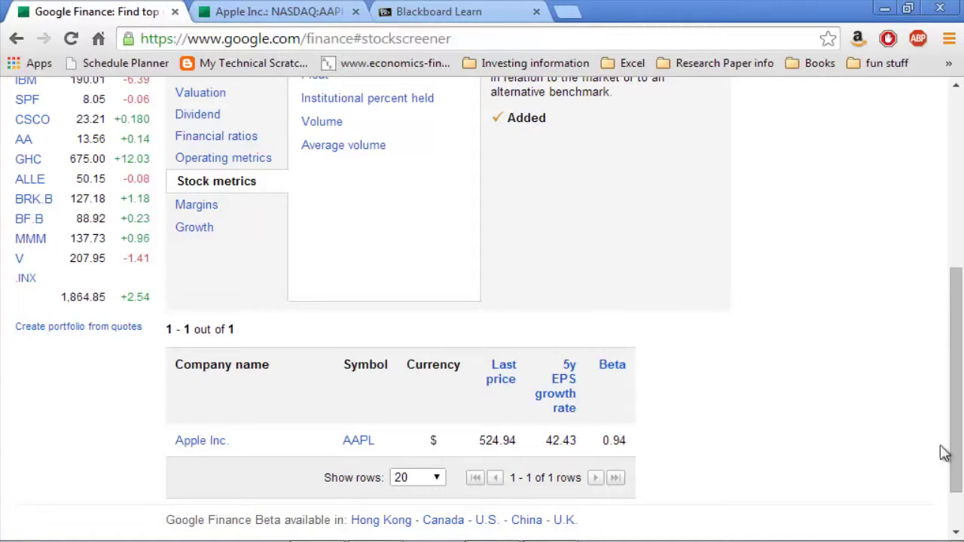
- Widen the Last price criterion to its full range, from 0 to 190640
drag(954, 412, 955, 242)
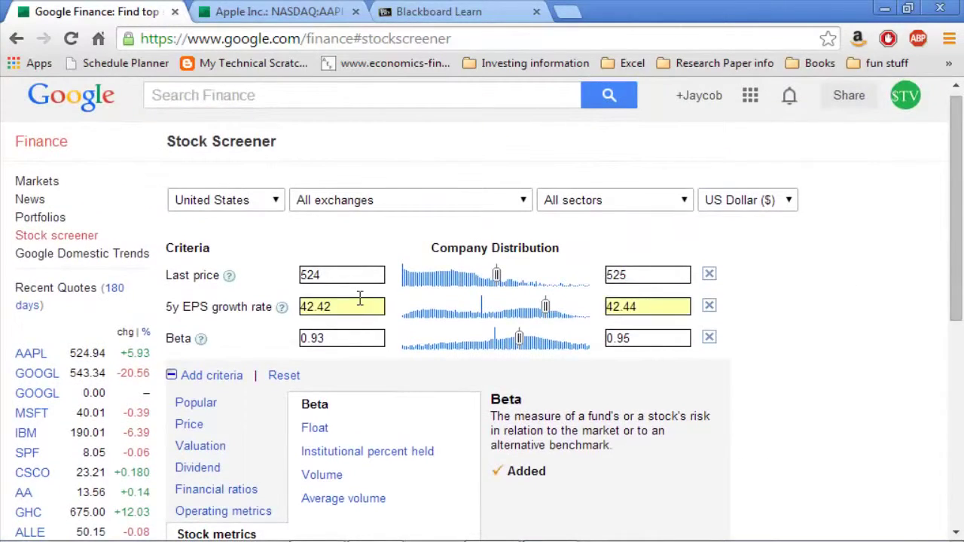
drag(497, 278, 599, 286)
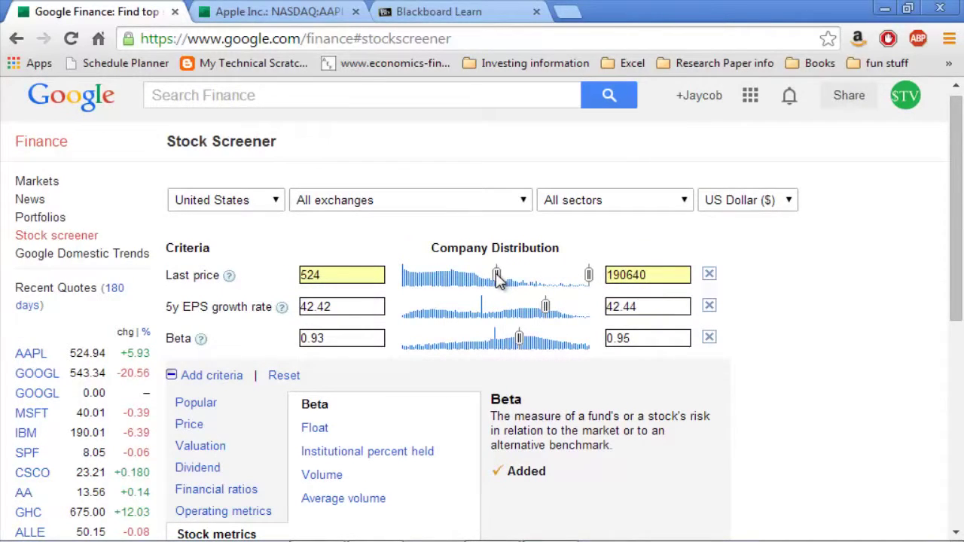
drag(496, 277, 368, 274)
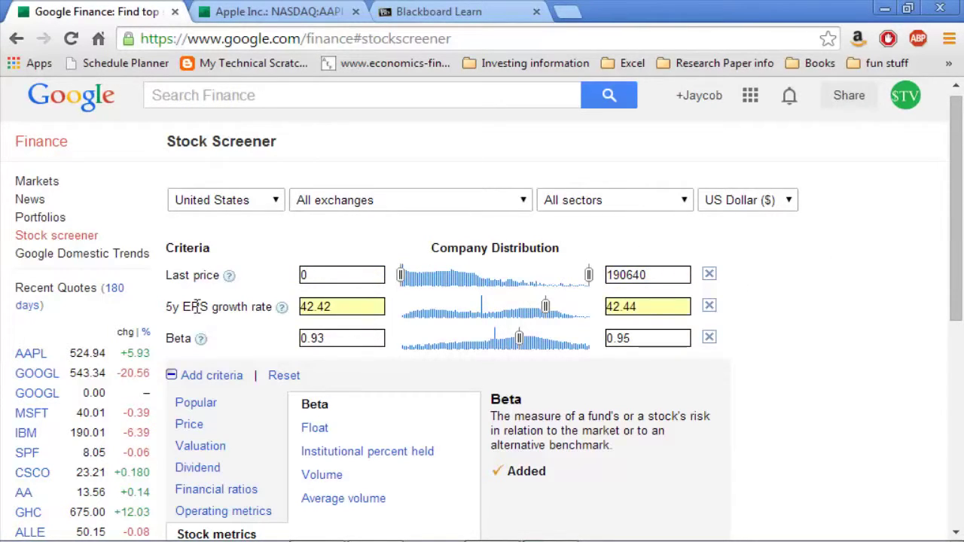
drag(953, 249, 961, 275)
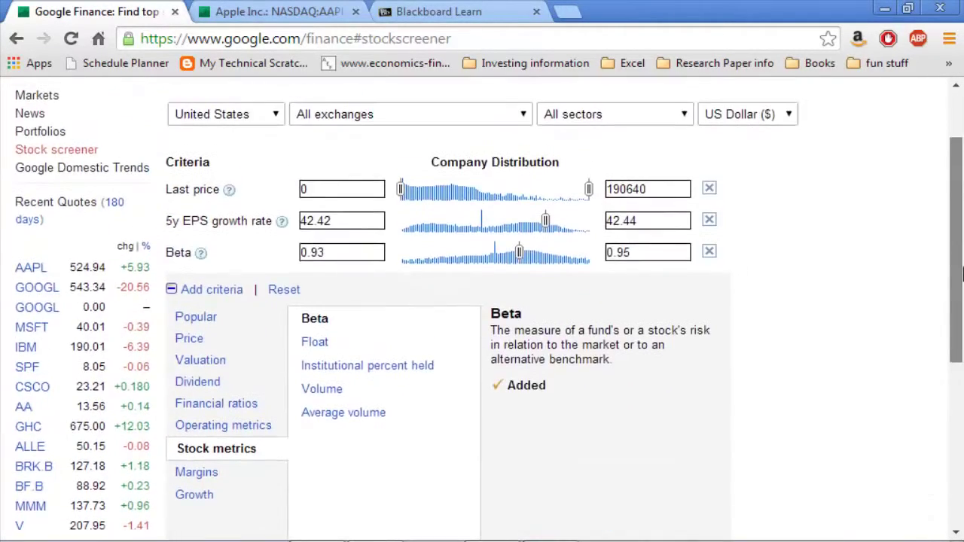
- Review the allowed growth expectation and beta tolerances in the Stock Project - Part 2 instructions on Blackboard Learn
click(486, 11)
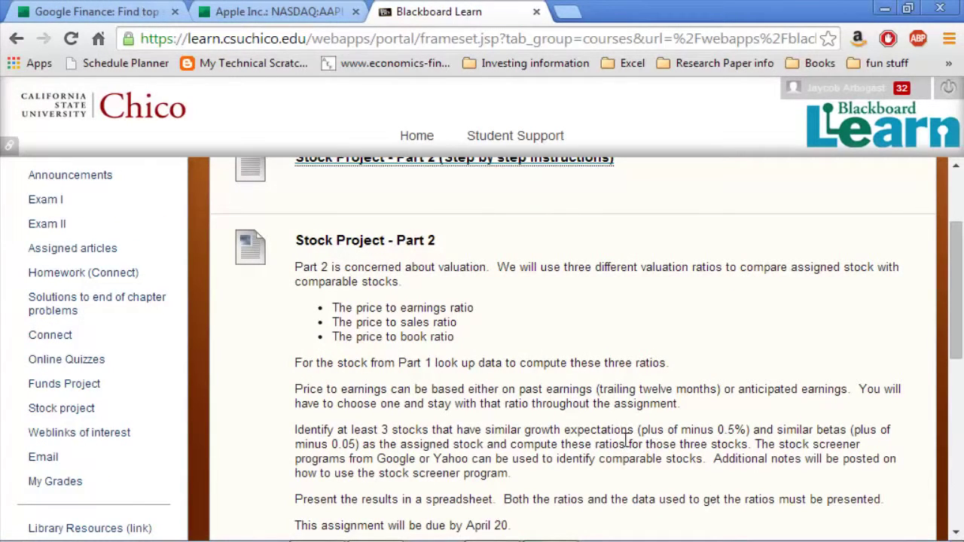
drag(640, 430, 740, 429)
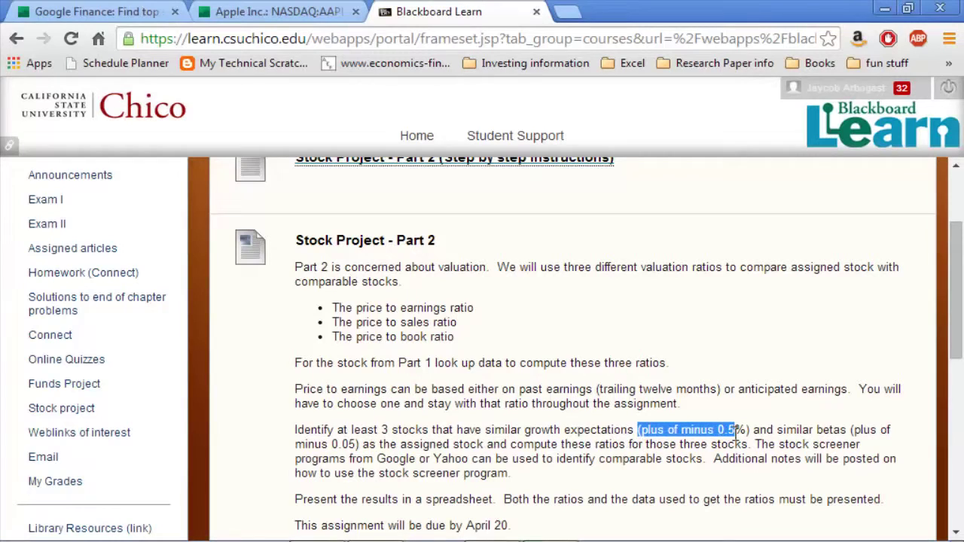
click(628, 276)
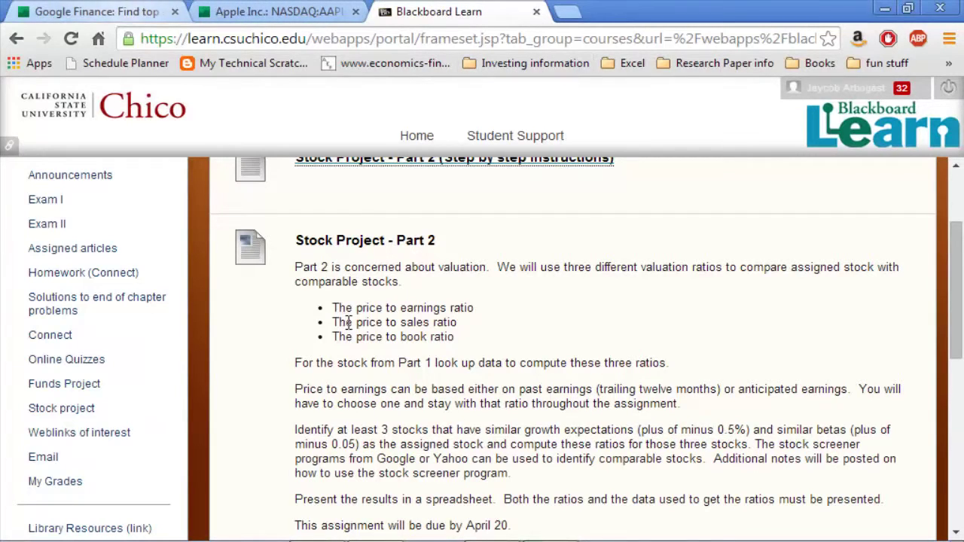
drag(719, 430, 734, 430)
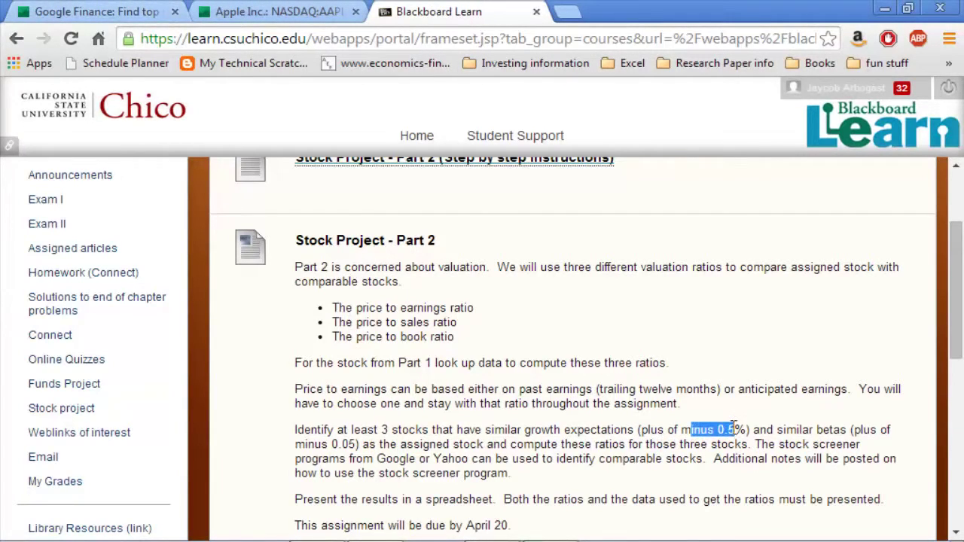
click(664, 440)
- Return to the Google Finance stock screener and set the 5y EPS growth rate range to 41.92 through 43.94
click(97, 11)
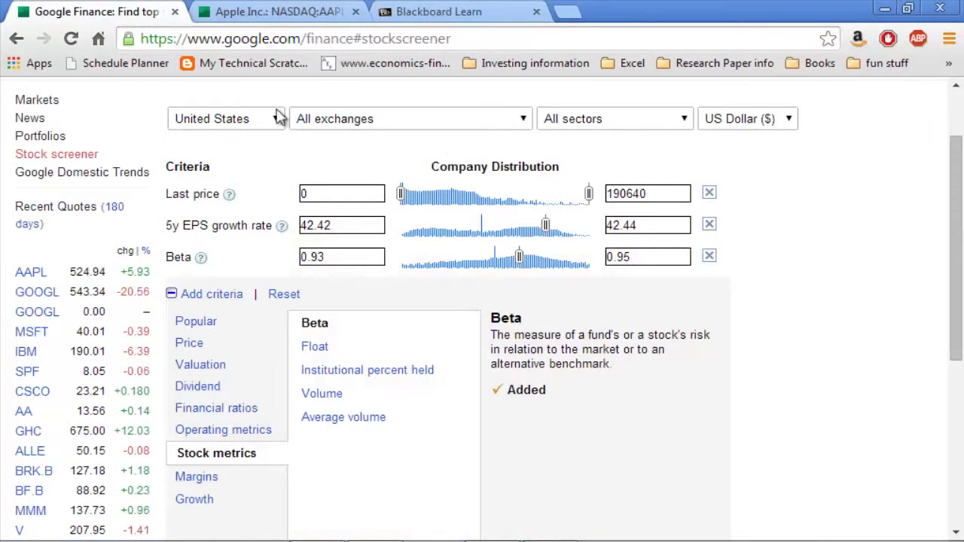
click(334, 225)
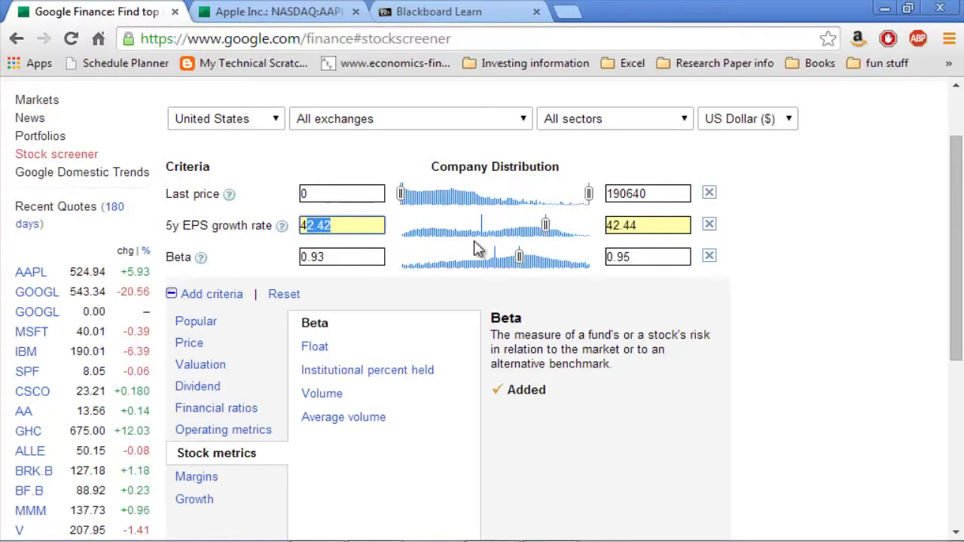
text(41.92)
drag(607, 225, 640, 225)
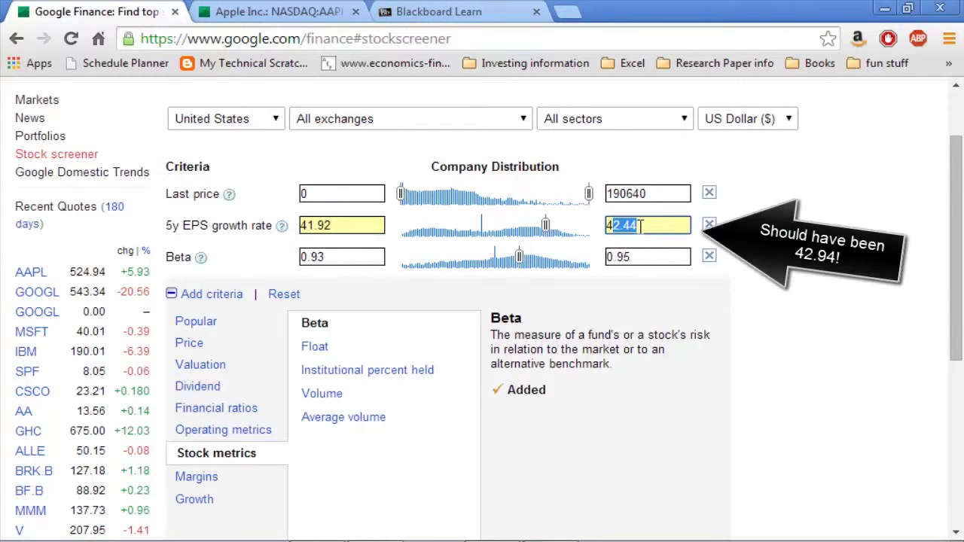
text(3)
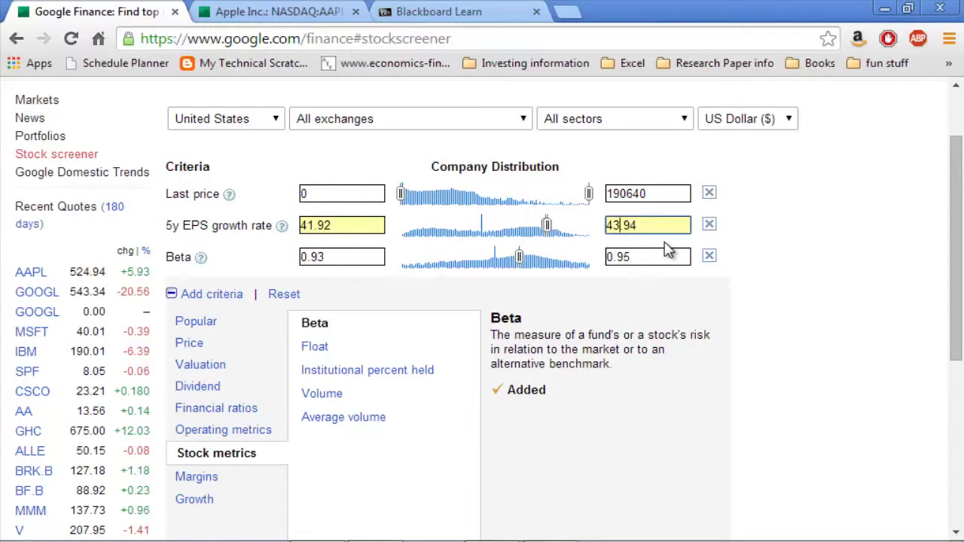
- Set the Beta range to 0.88 through 1 and check which companies match
click(329, 257)
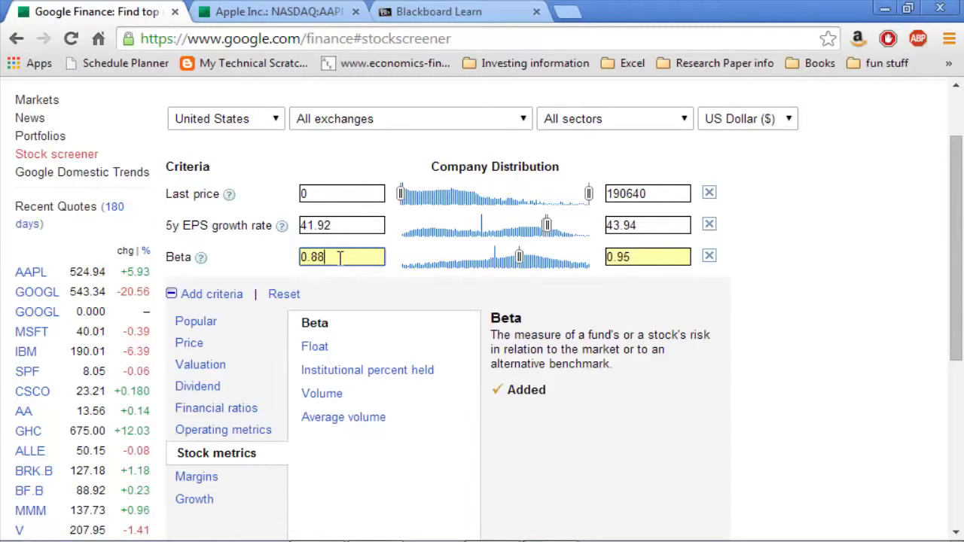
drag(637, 258, 602, 257)
text(1)
key(Return)
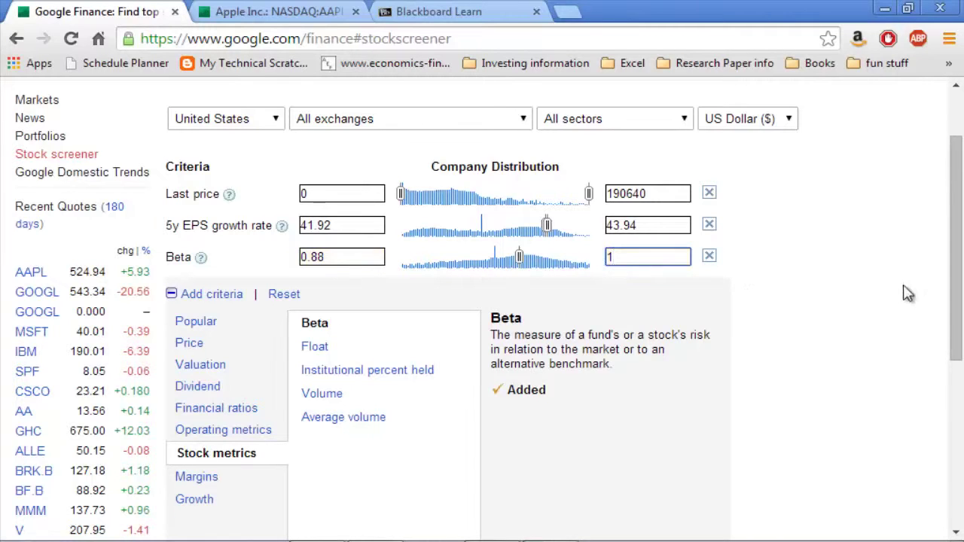
drag(955, 271, 958, 378)
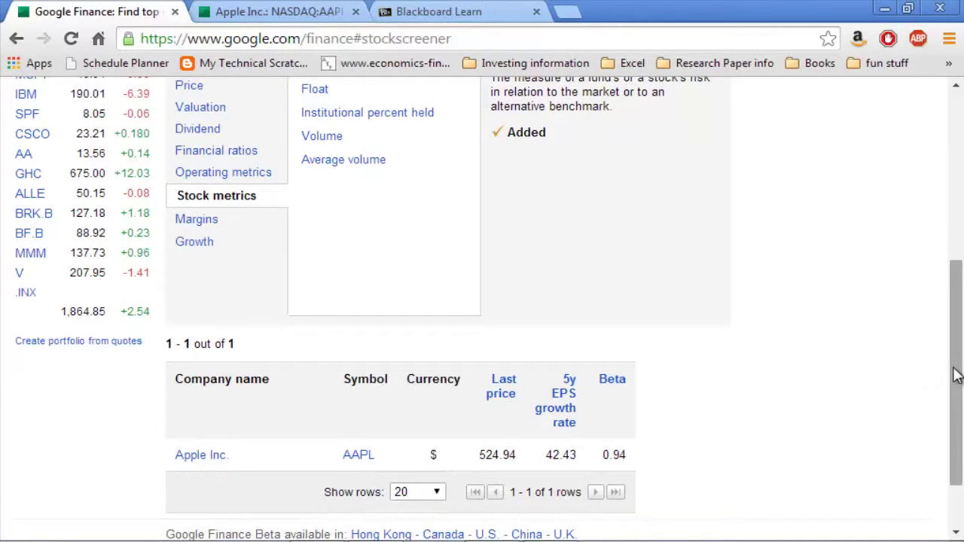
- Set the 5y EPS growth rate range to 40 through 45 and check which companies match
drag(955, 375, 957, 241)
drag(333, 225, 320, 225)
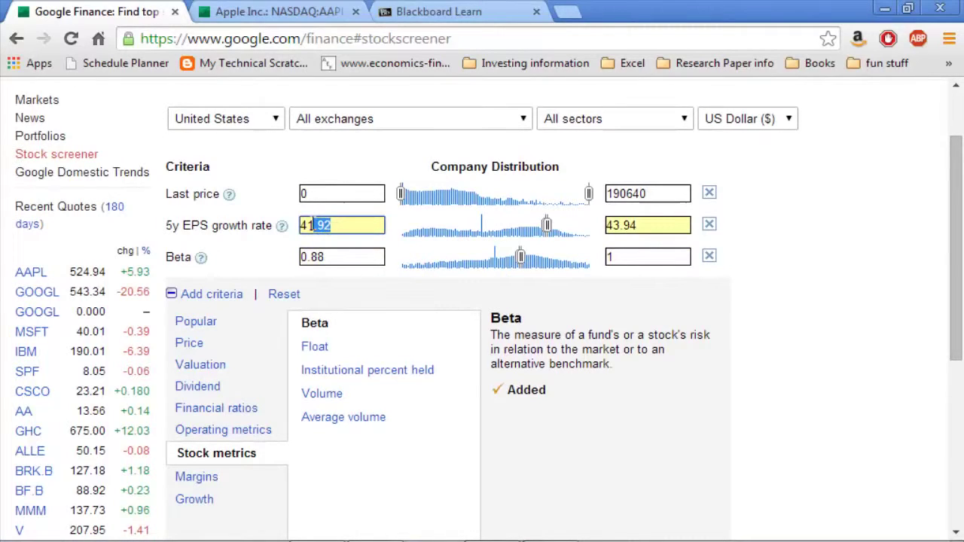
text(0)
drag(640, 225, 613, 226)
text(5)
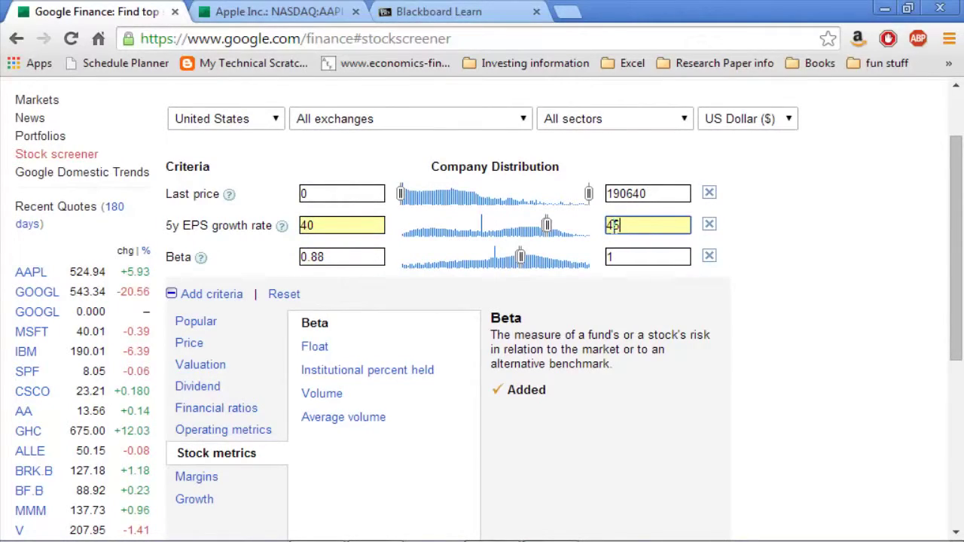
click(742, 241)
drag(958, 226, 960, 340)
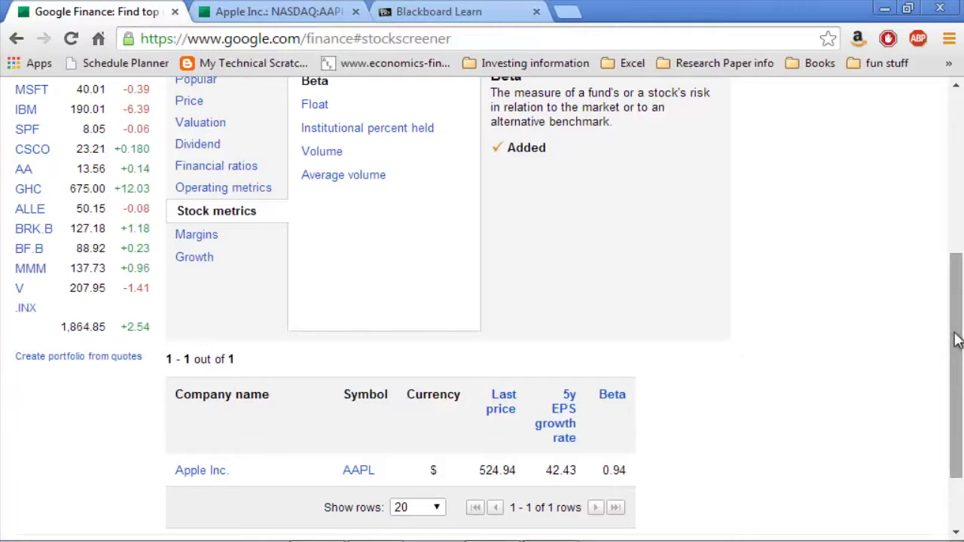
- Lower the minimum Beta to 0.8
drag(958, 340, 958, 232)
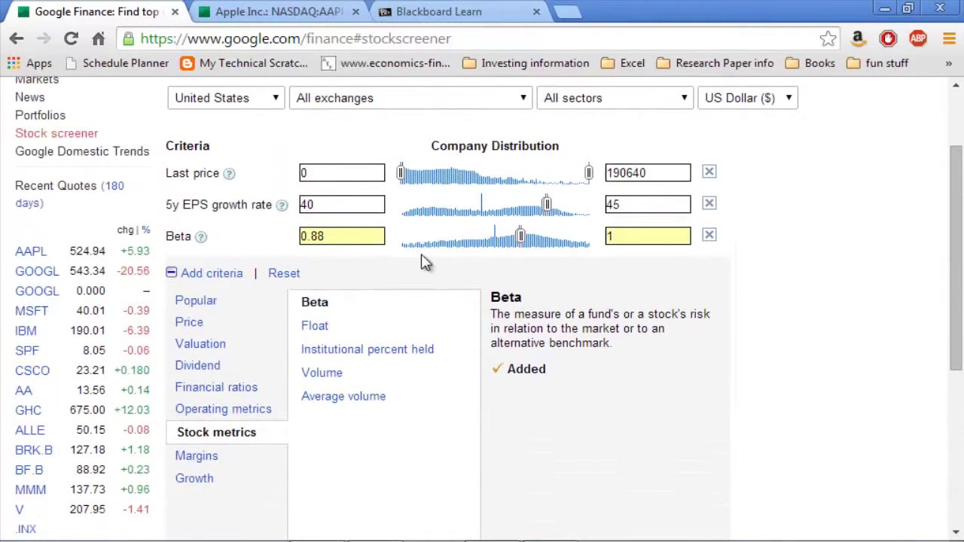
click(352, 236)
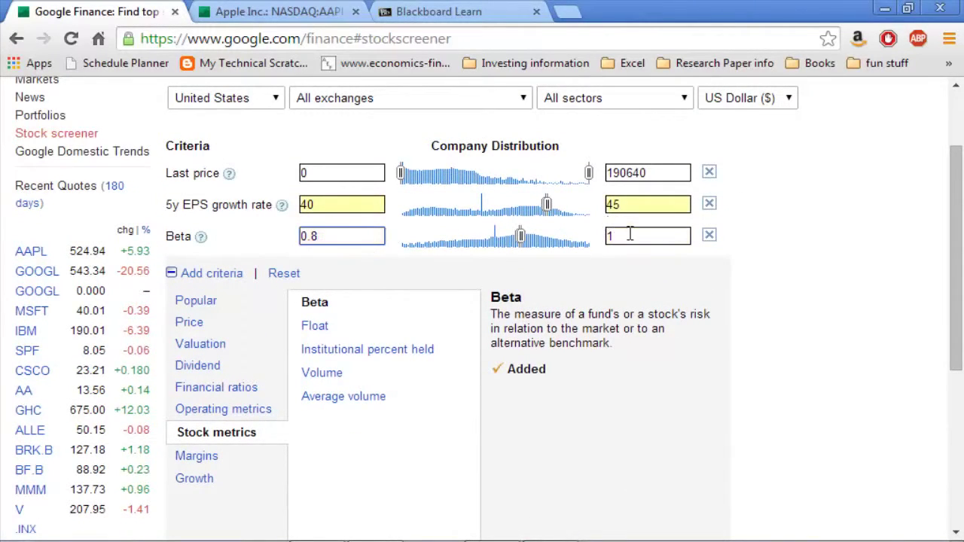
mouse_move(955, 228)
mouse_down()
mouse_move(950, 382)
mouse_move(957, 327)
mouse_move(938, 181)
mouse_move(941, 226)
mouse_up()
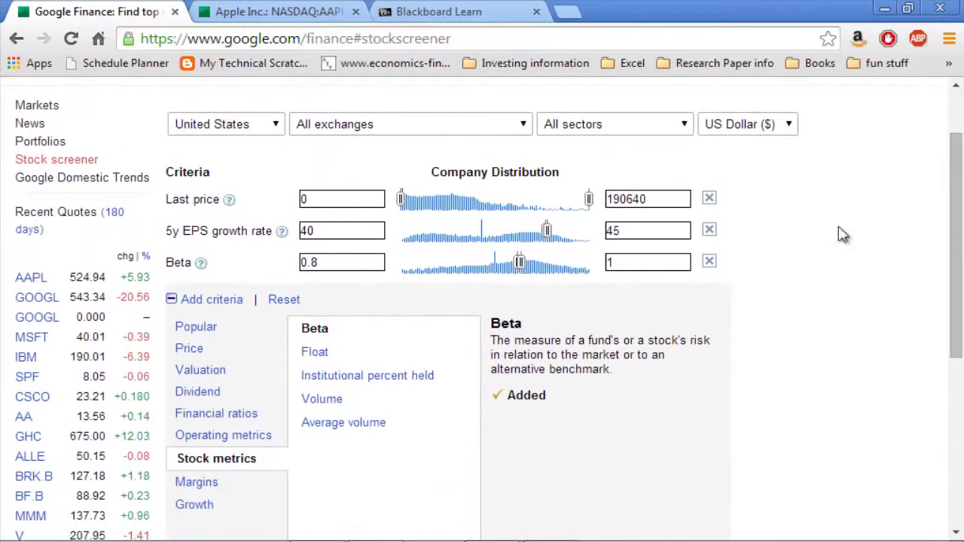
- Widen the 5y EPS growth rate range to 39 through 46 and review the list of matching companies
click(630, 233)
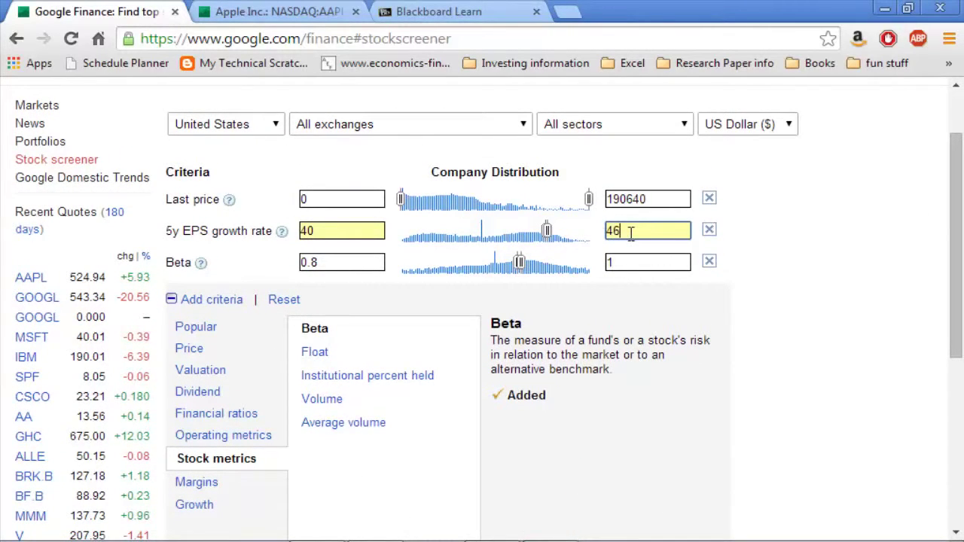
click(364, 235)
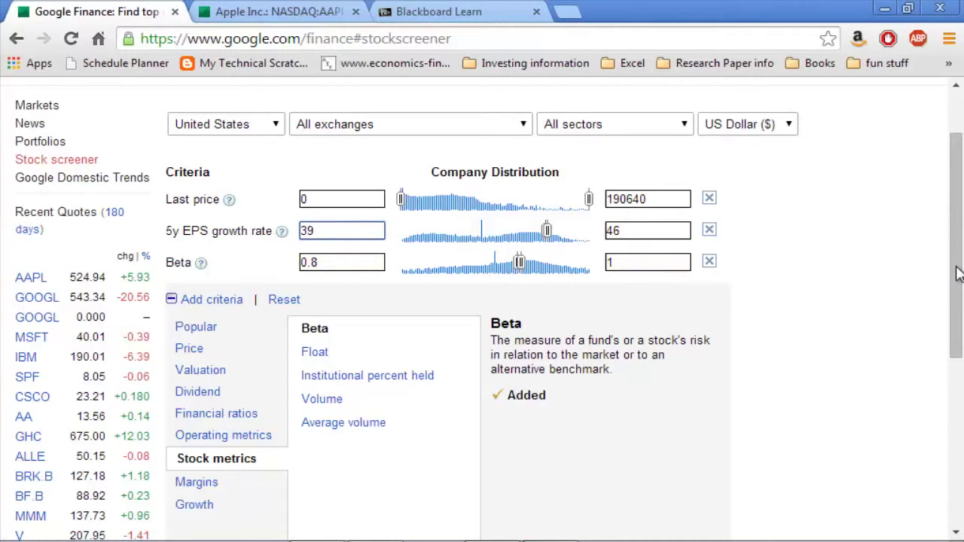
scroll(956, 273, down, 4)
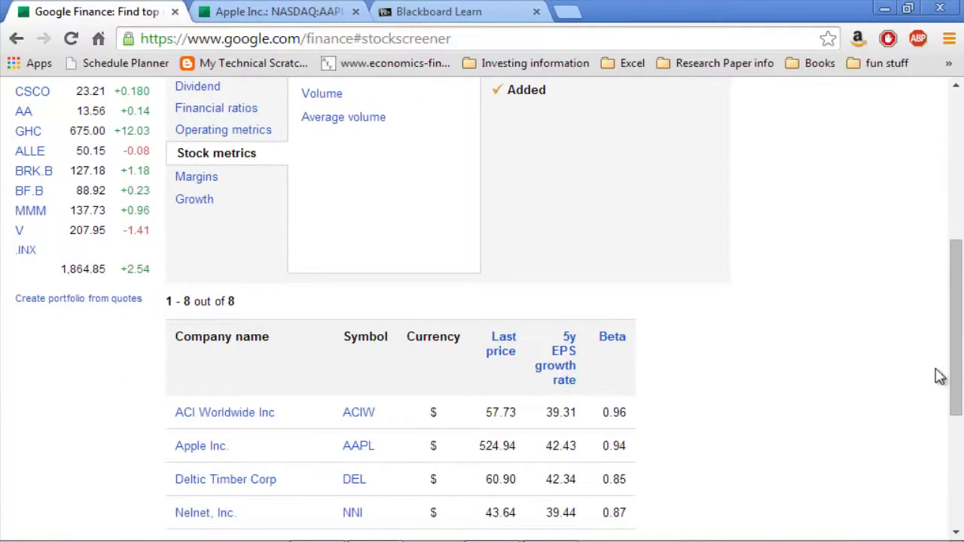
scroll(943, 339, up, 5)
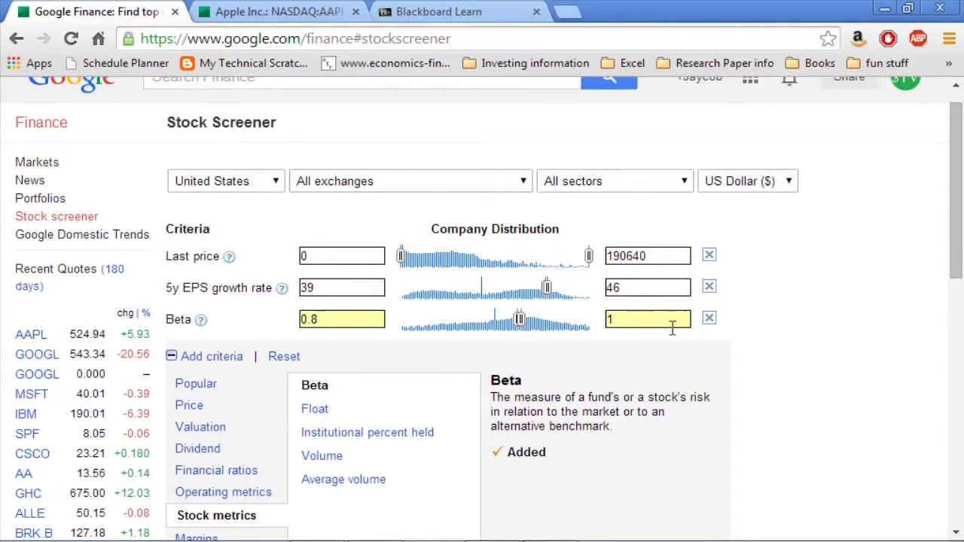
drag(957, 233, 958, 445)
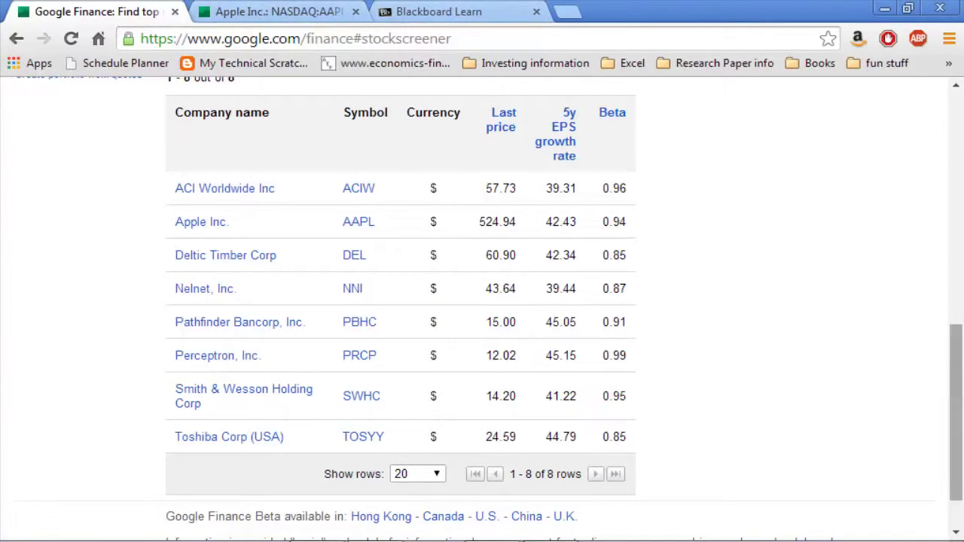
- Review the valuation ratios required by the Stock Project - Part 2 instructions on Blackboard Learn
scroll(482, 301, up, 2)
click(470, 11)
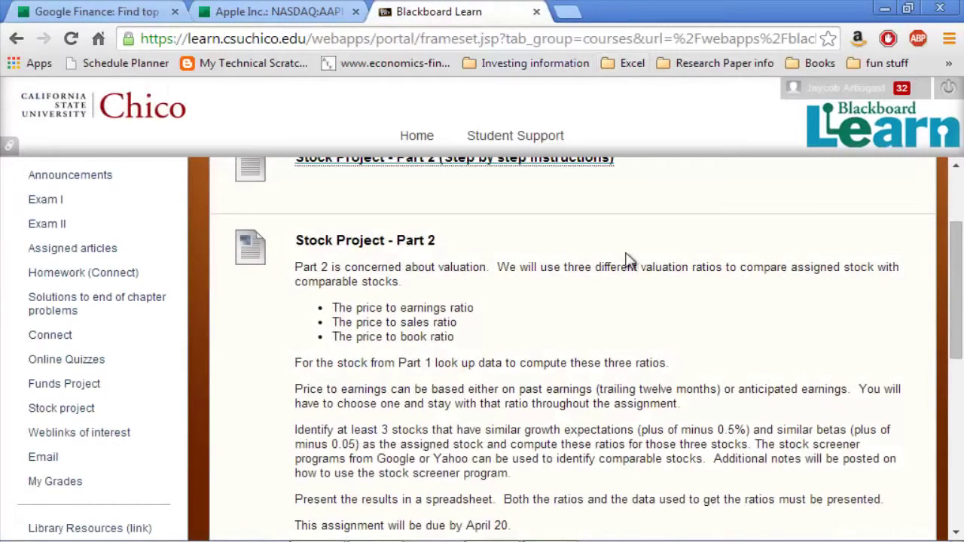
drag(320, 311, 476, 321)
- Return to the Google Finance stock screener and add the Price to book and Price to sales criteria
click(77, 10)
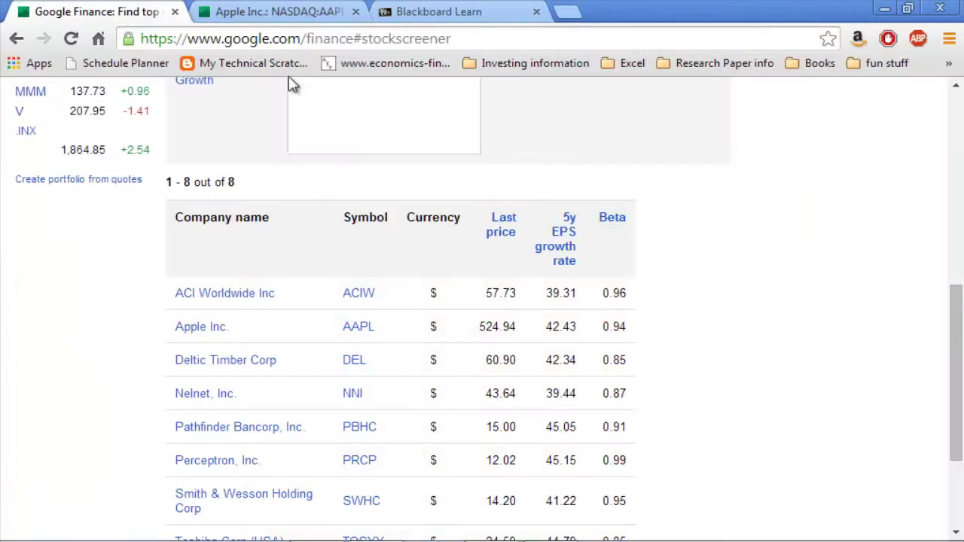
drag(954, 297, 941, 198)
click(194, 201)
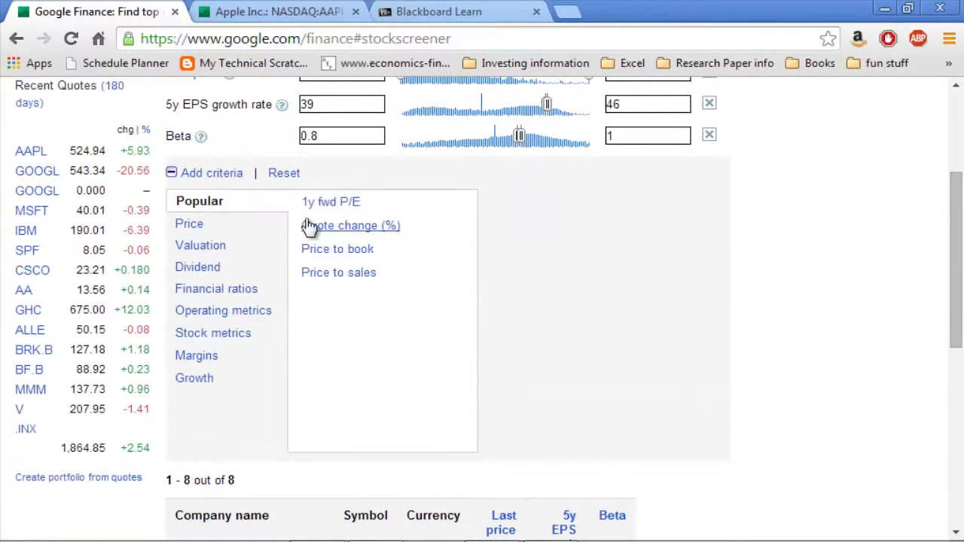
click(339, 252)
click(527, 257)
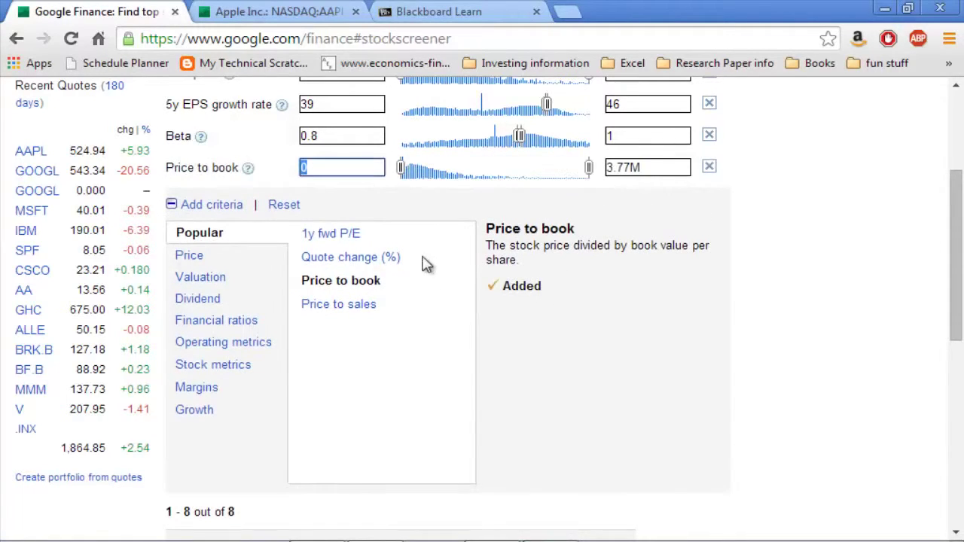
click(354, 303)
click(559, 295)
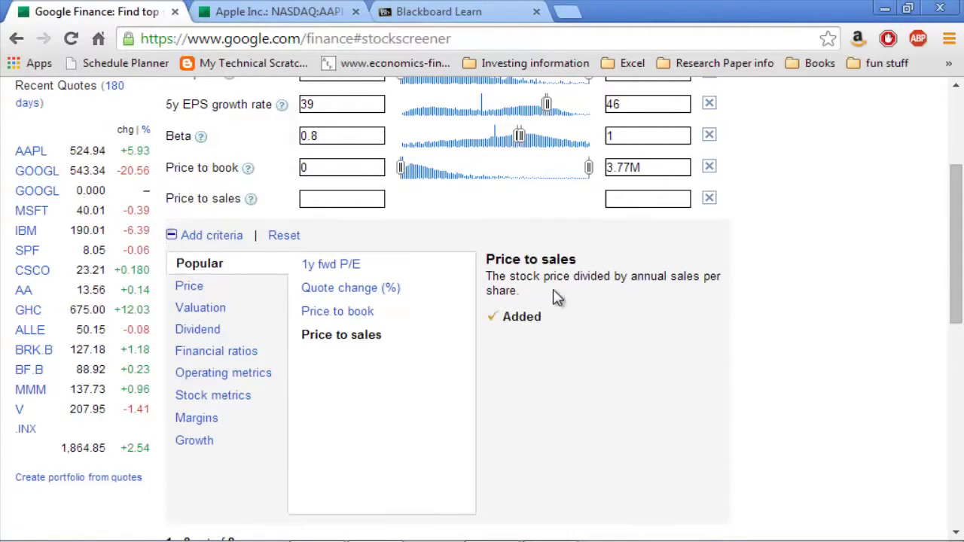
- Add the EPS criterion from the Price category to the screener
click(189, 286)
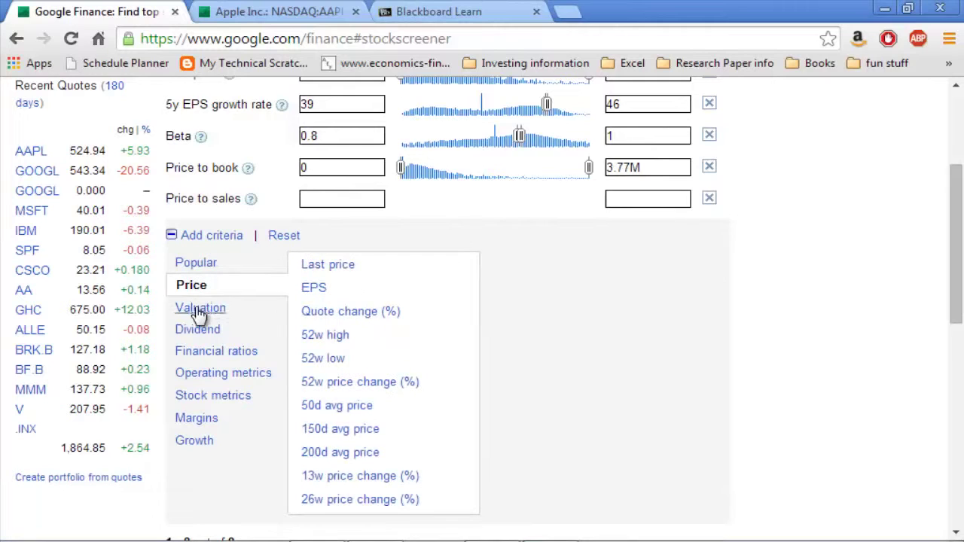
click(313, 286)
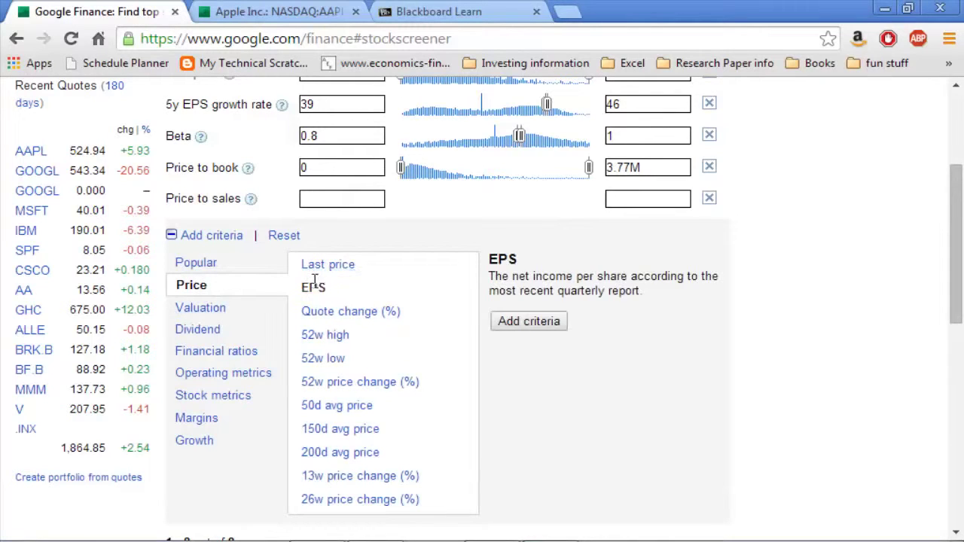
click(523, 324)
- Add the Market cap criterion from the Valuation category and remove the EPS criterion
click(202, 340)
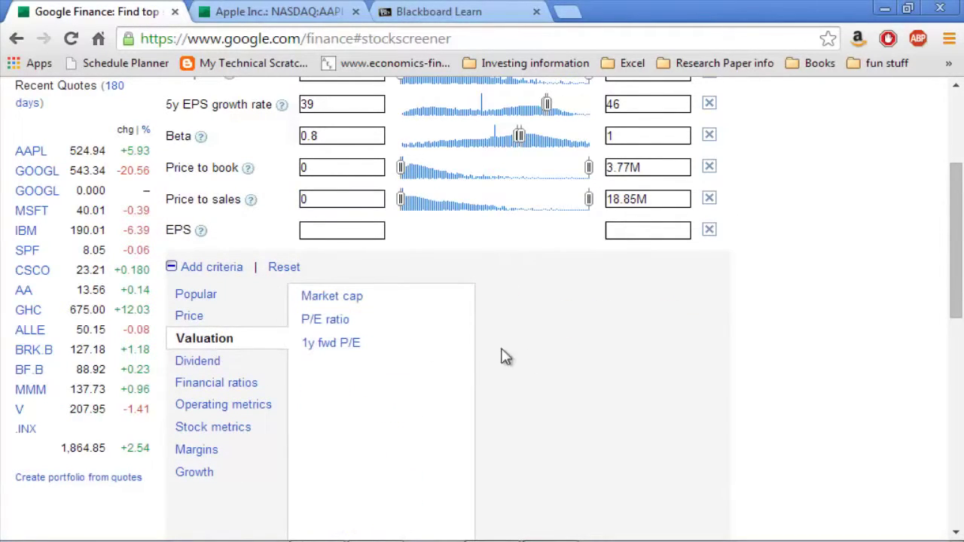
click(331, 296)
click(518, 386)
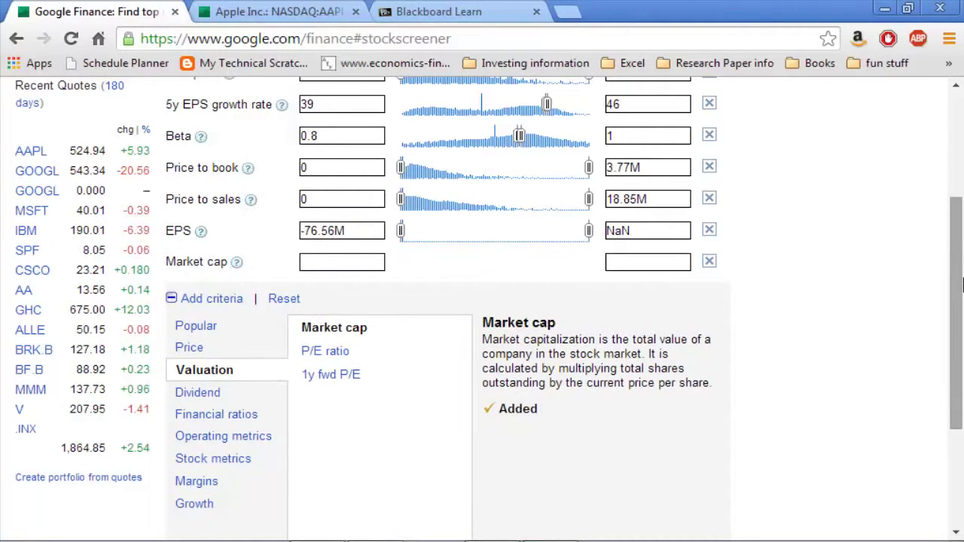
drag(957, 300, 946, 260)
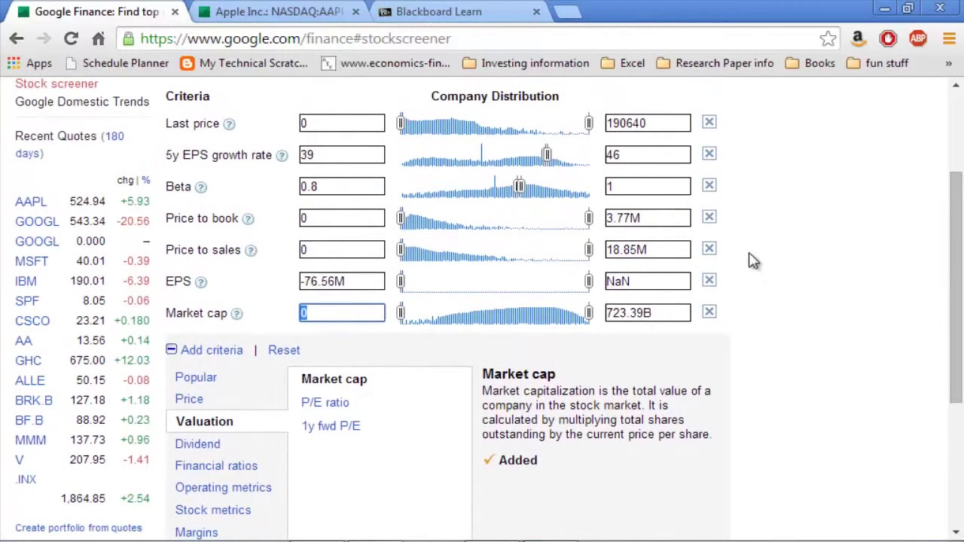
click(711, 281)
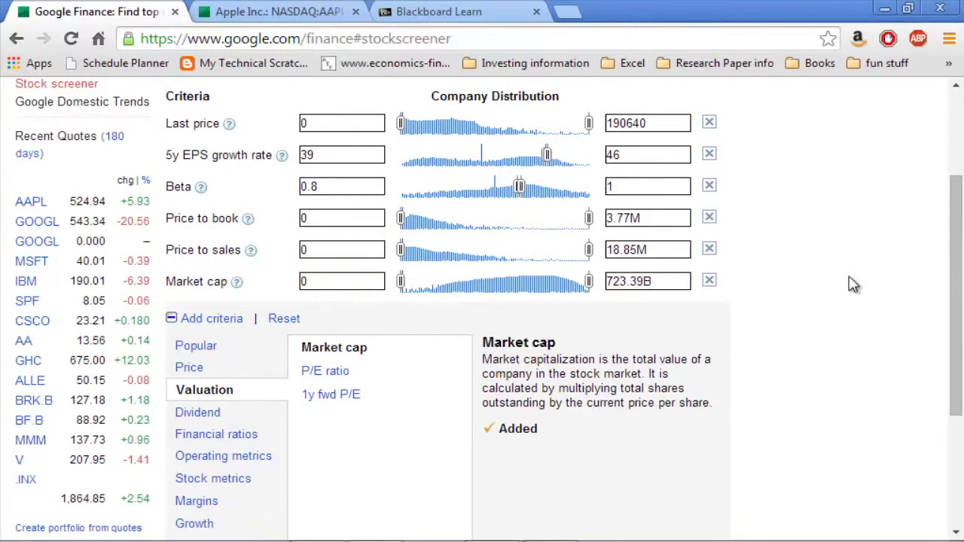
- Compare the matching companies' growth rate, beta, price to book, price to sales and market cap with Apple's
drag(957, 295, 954, 369)
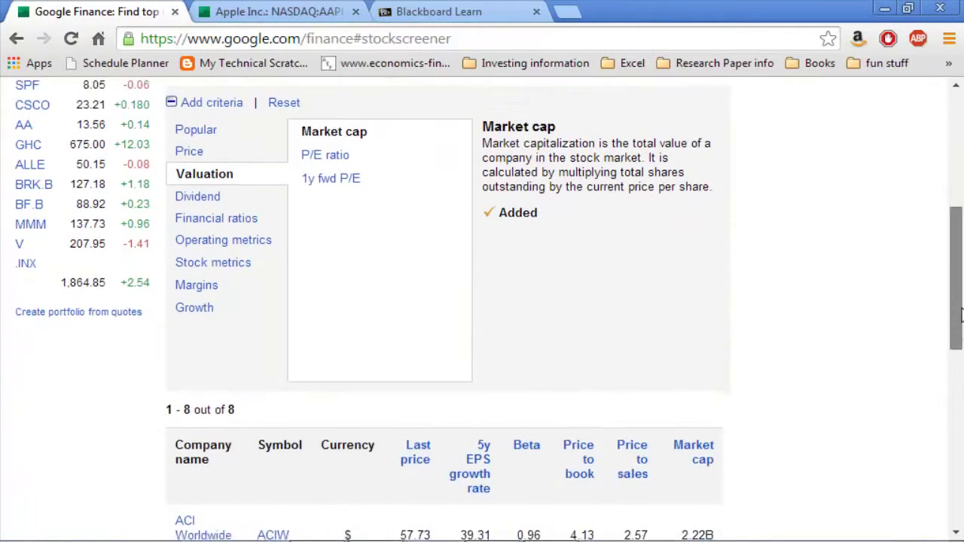
drag(956, 289, 947, 387)
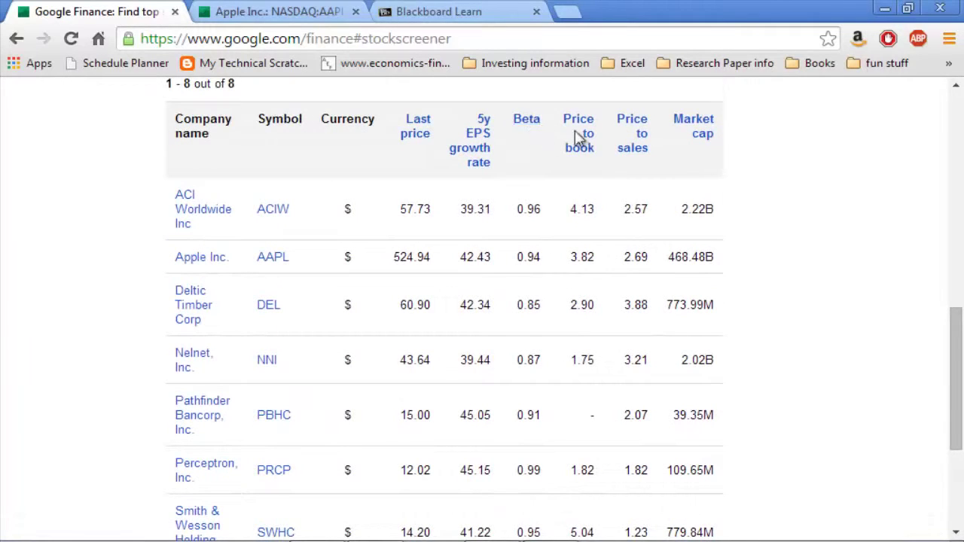
mouse_move(961, 394)
mouse_down()
mouse_move(961, 448)
mouse_move(957, 386)
mouse_up()
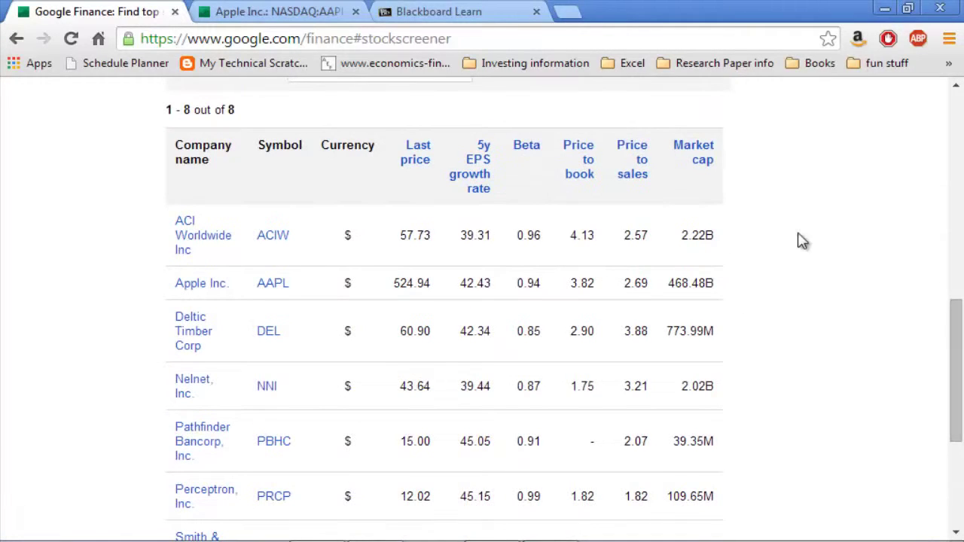
drag(958, 336, 954, 384)
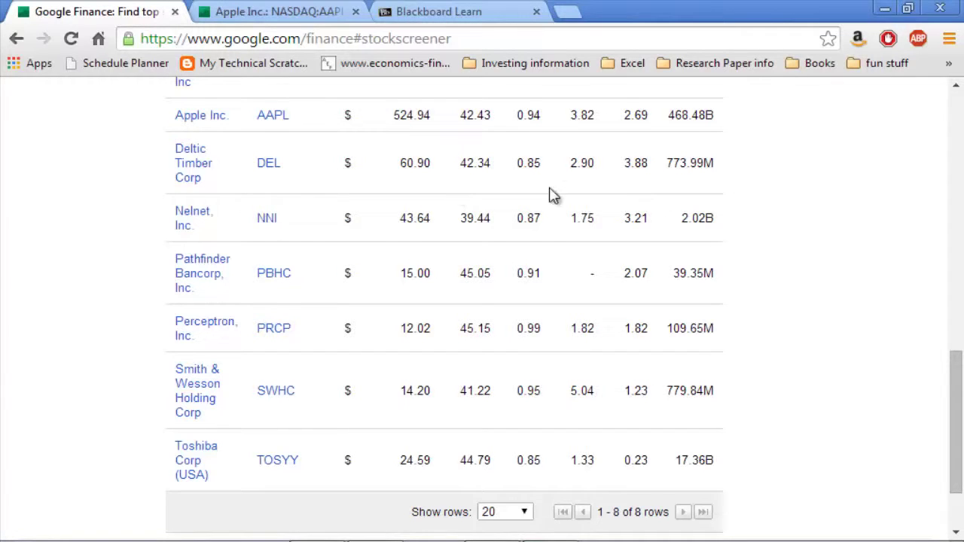
drag(956, 402, 958, 375)
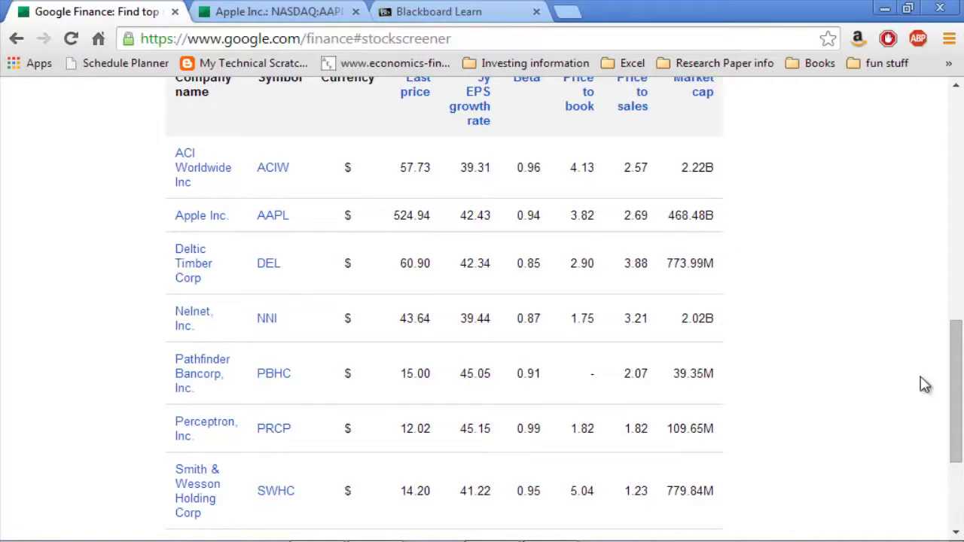
mouse_move(957, 390)
mouse_down()
mouse_move(959, 418)
mouse_move(953, 389)
mouse_up()
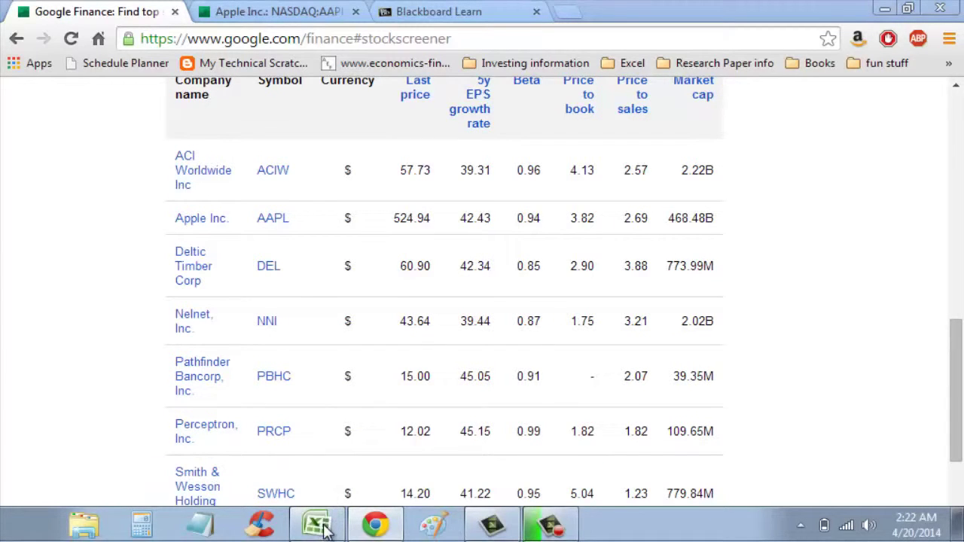
- Switch to the Valuation ratios workbook in Excel and replace the Assigned stock heading in D4 with AAPL
key(alt+Tab)
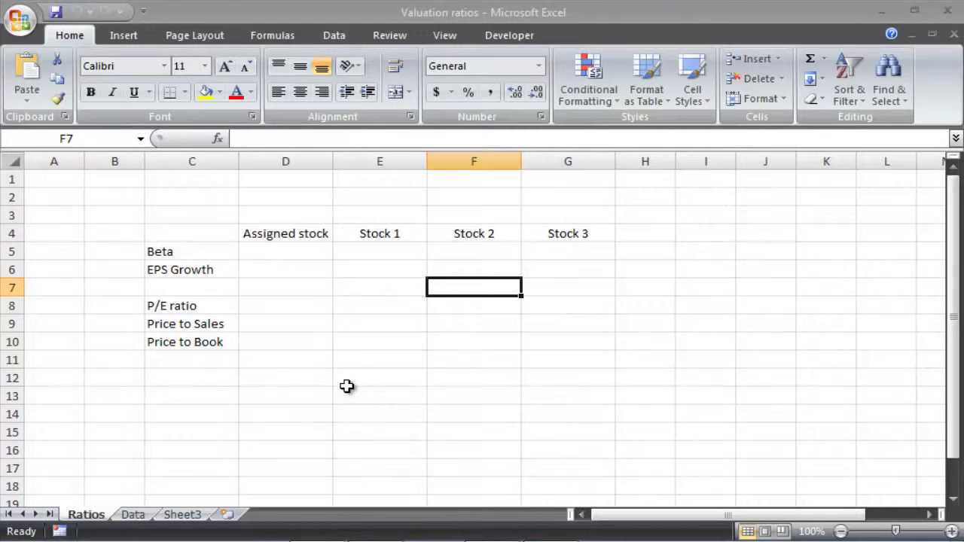
click(308, 228)
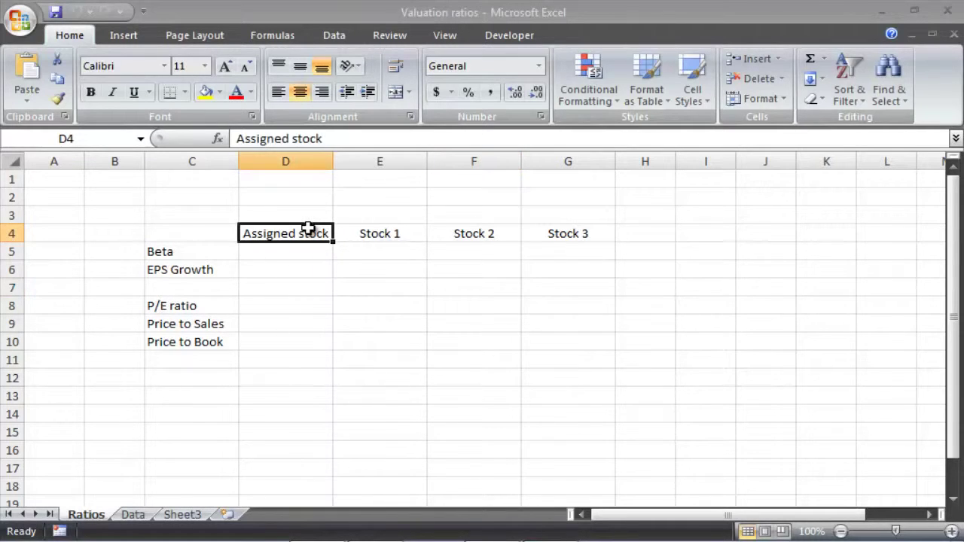
text(AAPL)
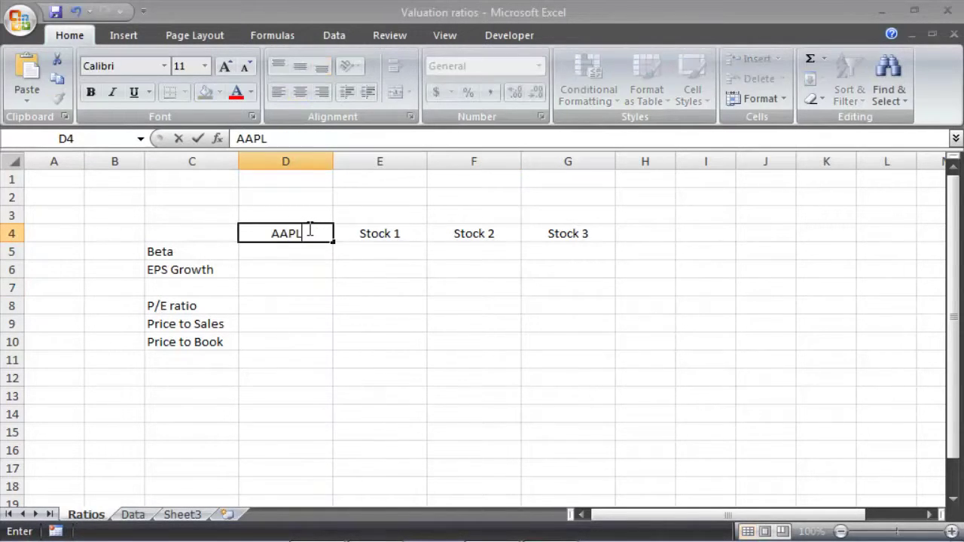
key(Tab)
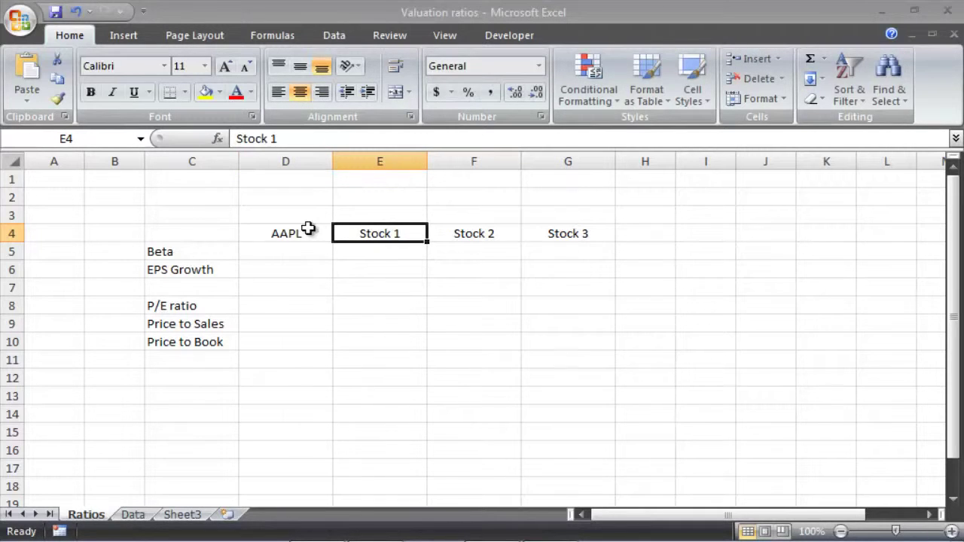
- Replace the Stock 1 heading in E4 with SWHC, checking the Smith & Wesson ticker in the Chrome stock screener
text(S)
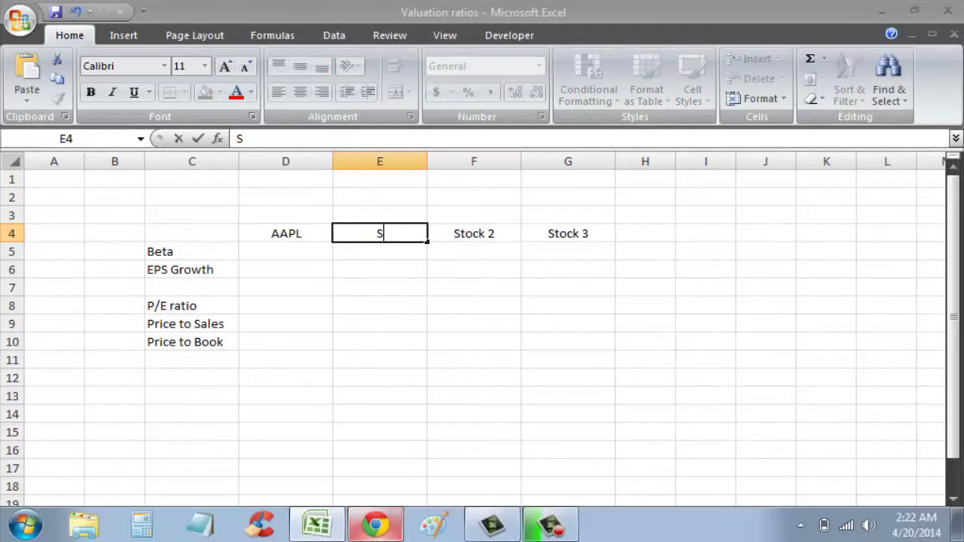
click(374, 527)
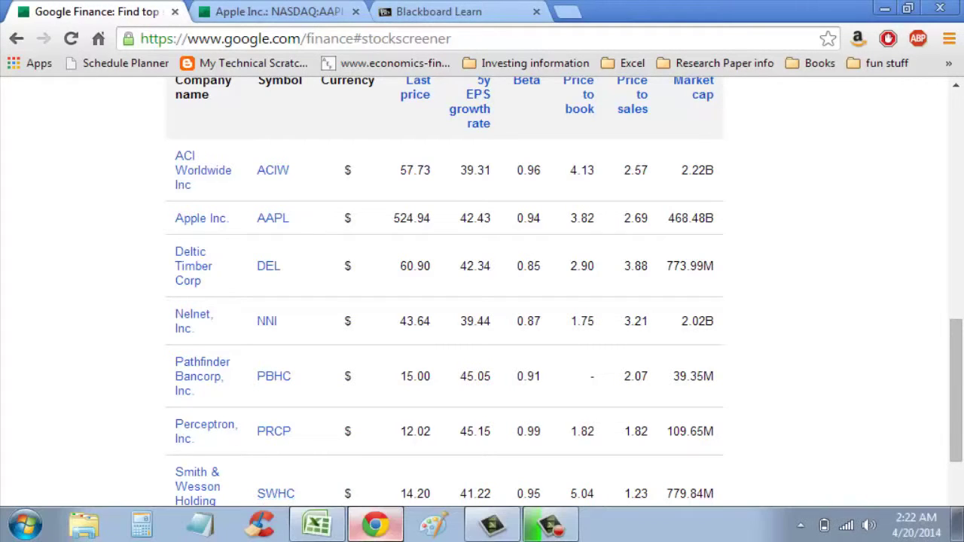
click(374, 527)
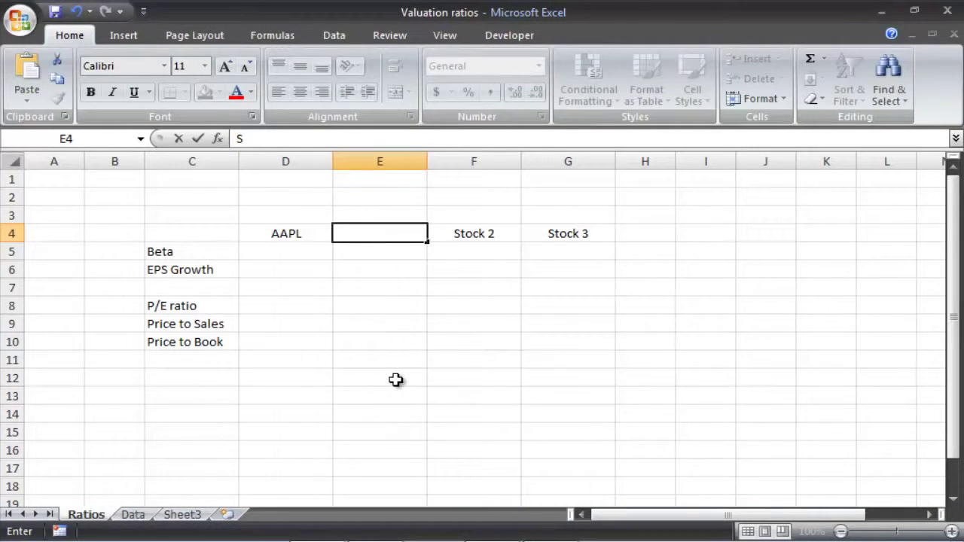
text(WHC)
key(Return)
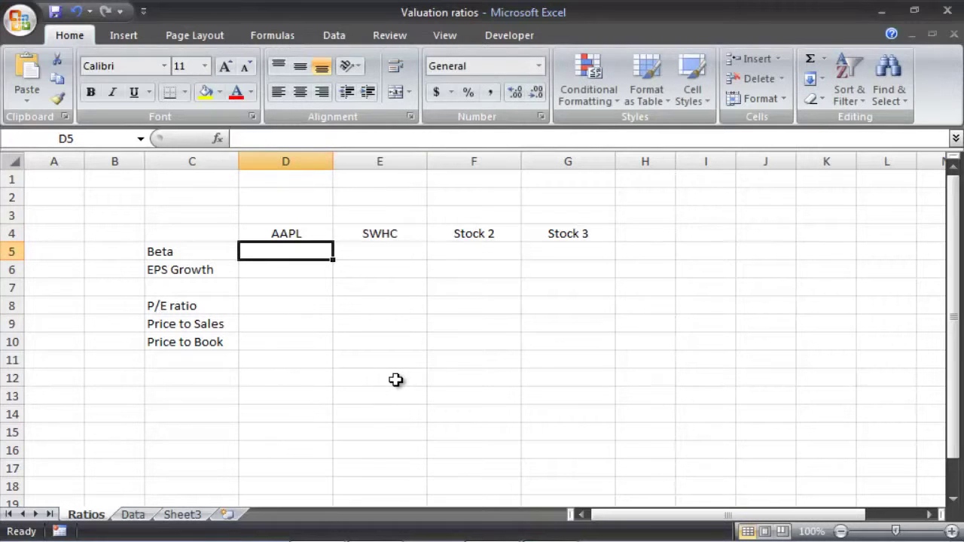
- Look up Apple's beta in the Google Finance screener results in Chrome and enter .94 in D5 of the Ratios sheet in Excel
drag(461, 234, 581, 251)
click(452, 281)
click(285, 249)
click(377, 526)
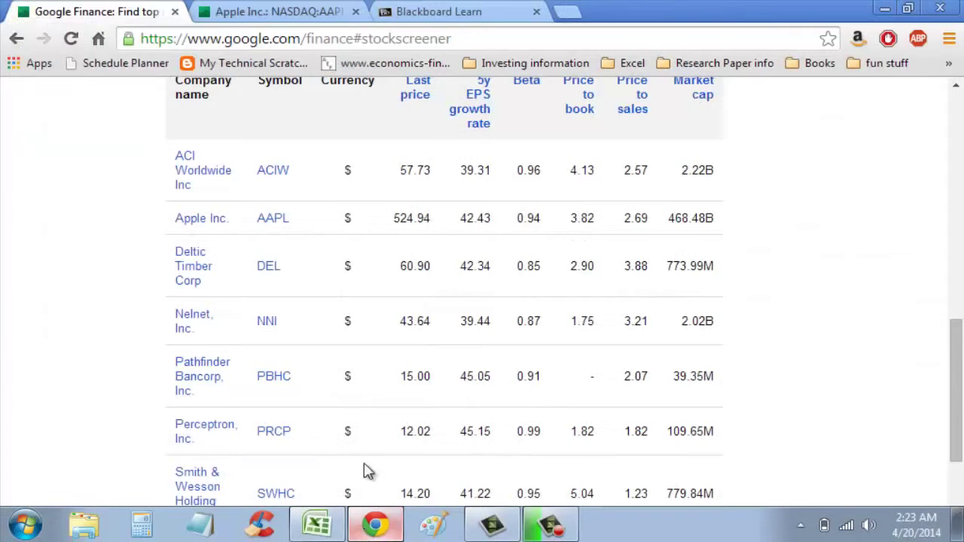
click(267, 10)
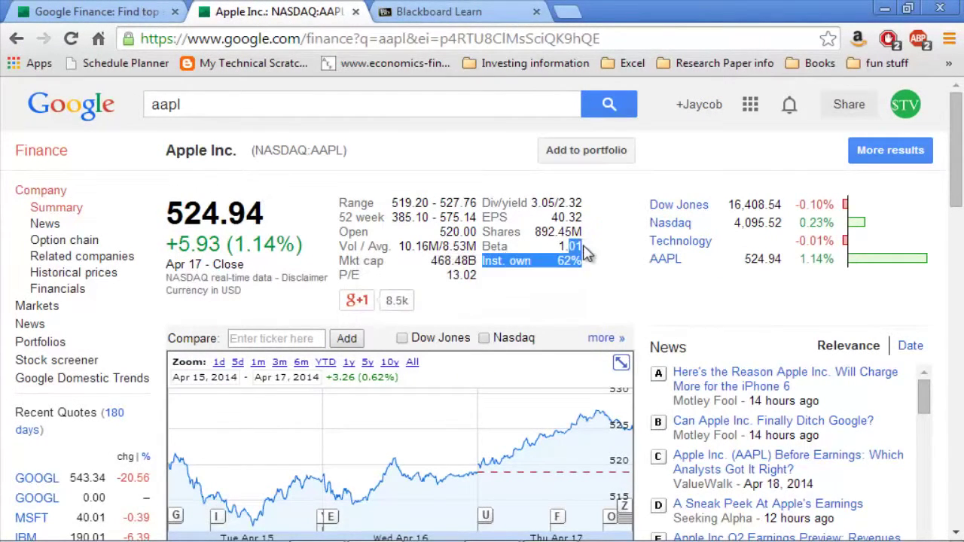
click(149, 11)
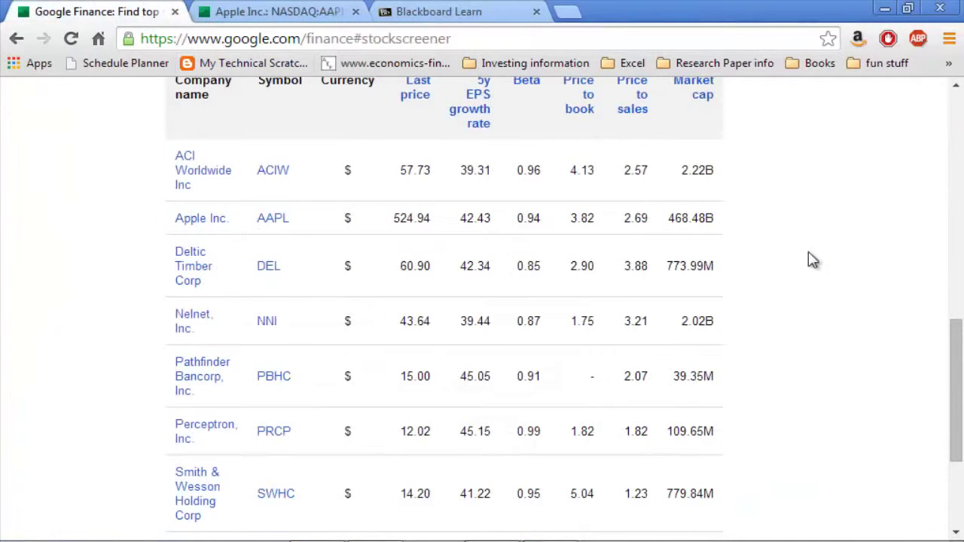
drag(961, 418, 960, 414)
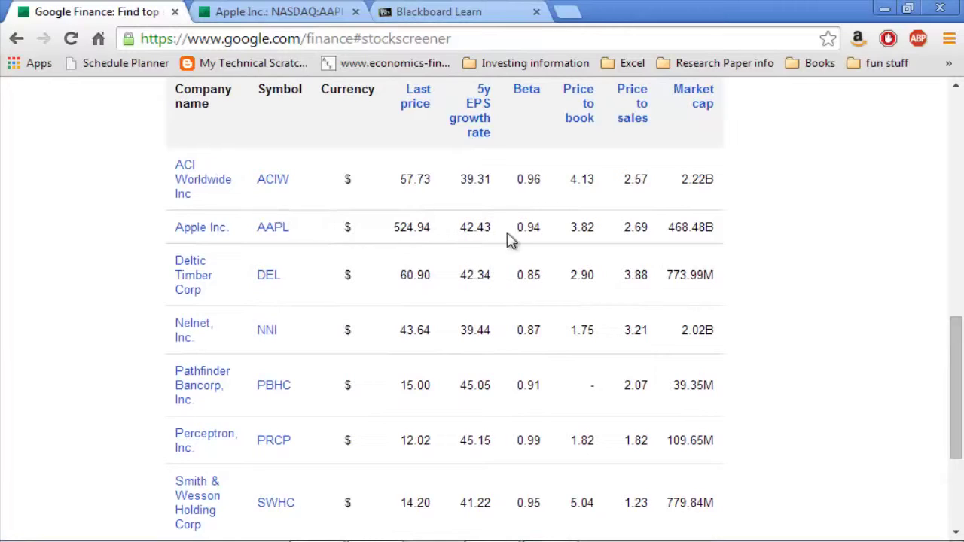
drag(520, 228, 539, 231)
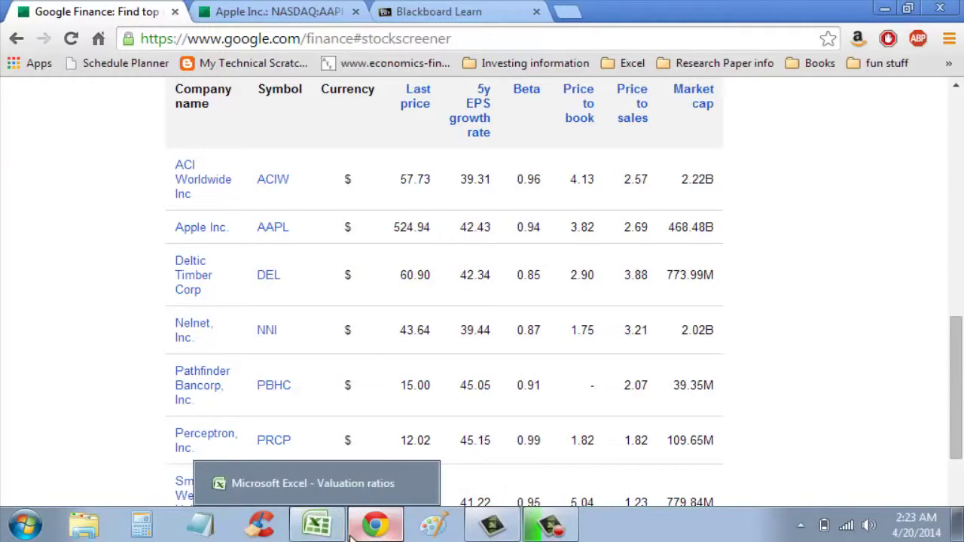
click(331, 530)
text(.)
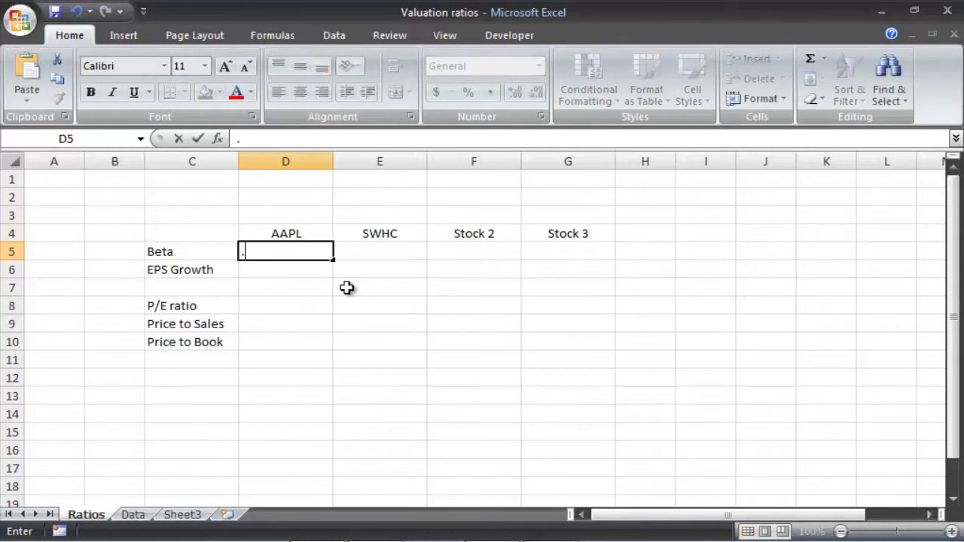
text(94)
click(299, 276)
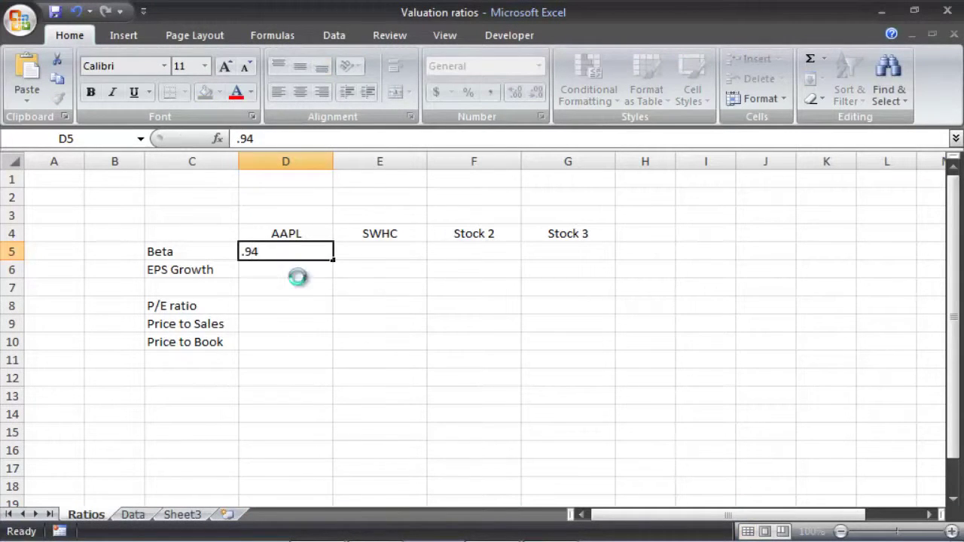
- Look up Apple's 5-year EPS growth rate in the Chrome screener results and enter 42.43 in D6 of the Excel Ratios sheet
click(372, 523)
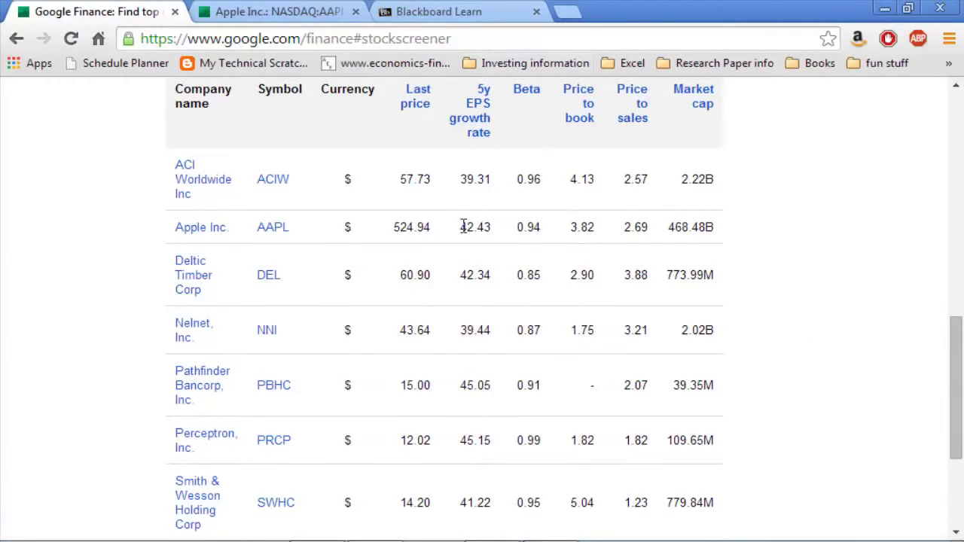
drag(461, 227, 498, 229)
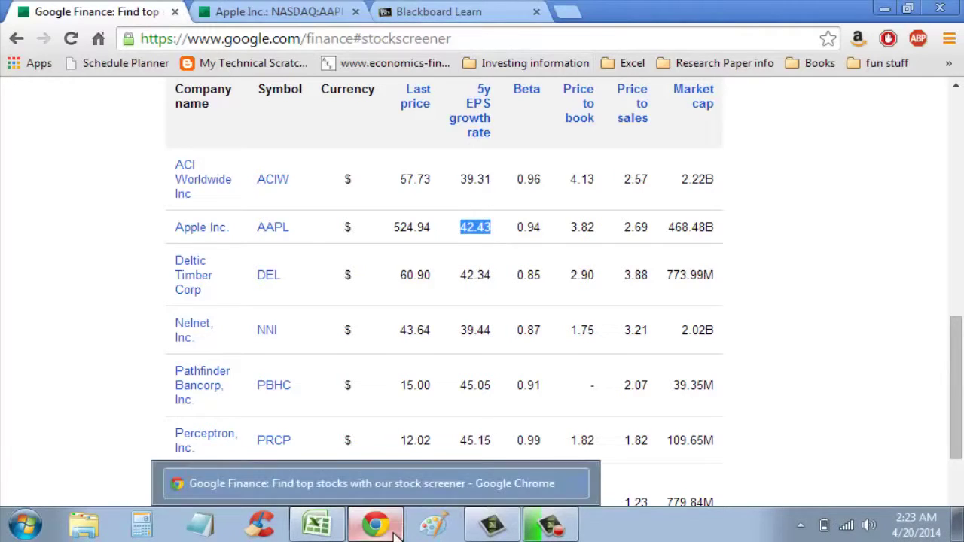
click(314, 522)
text(42.43)
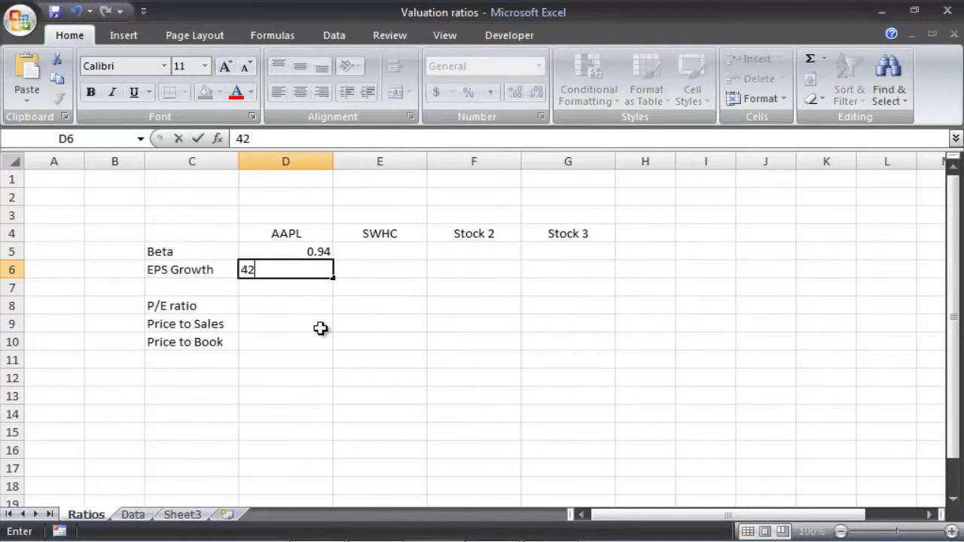
click(285, 301)
click(251, 324)
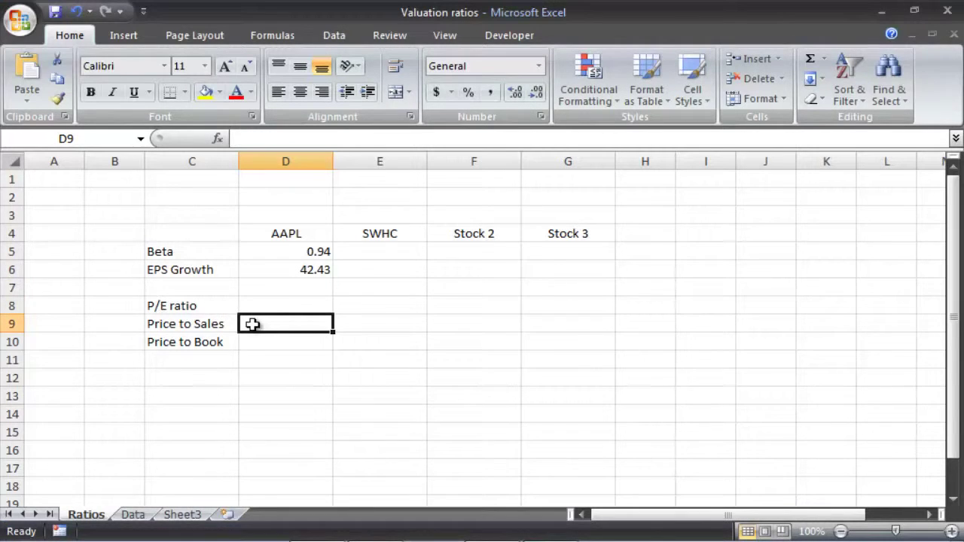
click(252, 346)
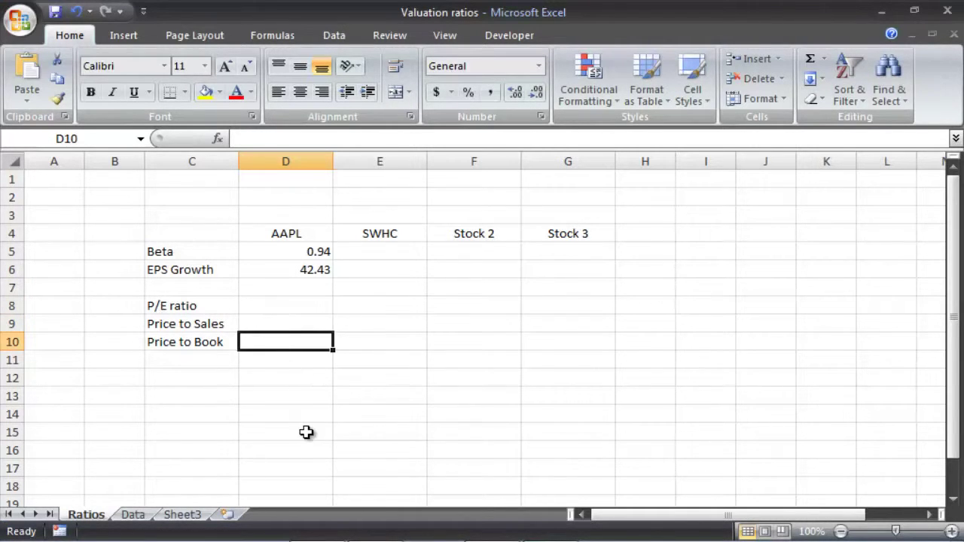
click(407, 477)
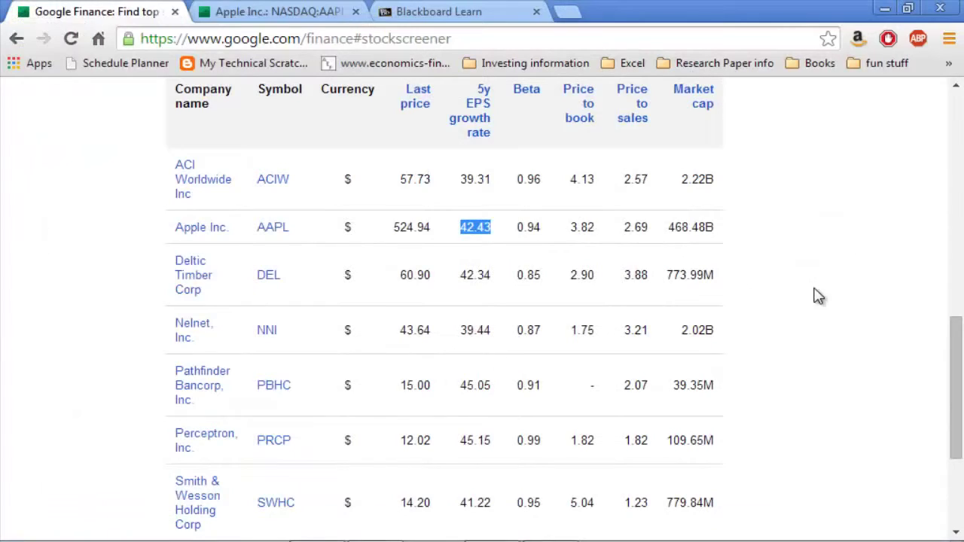
click(815, 289)
click(377, 526)
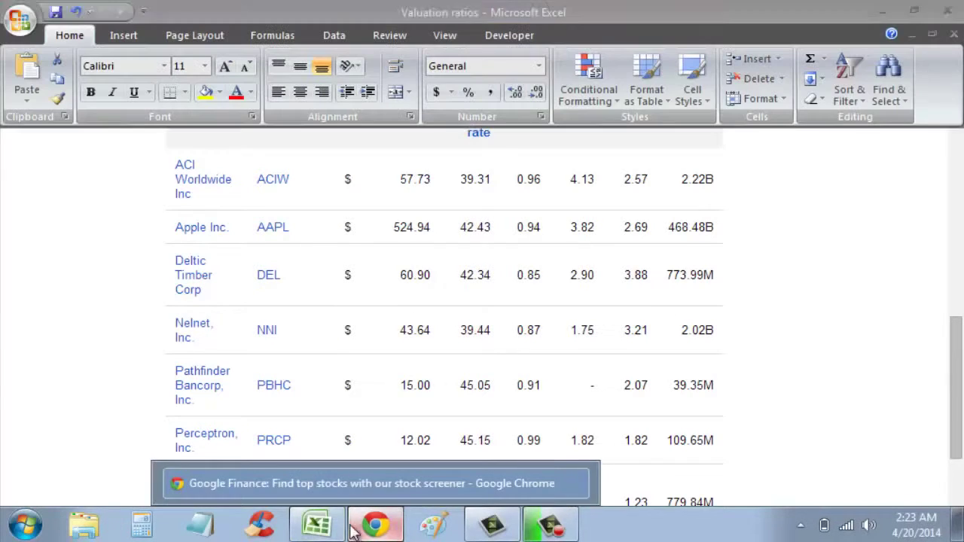
- Enter AAPL as the assigned stock's heading in C5 of the Data sheet
click(133, 515)
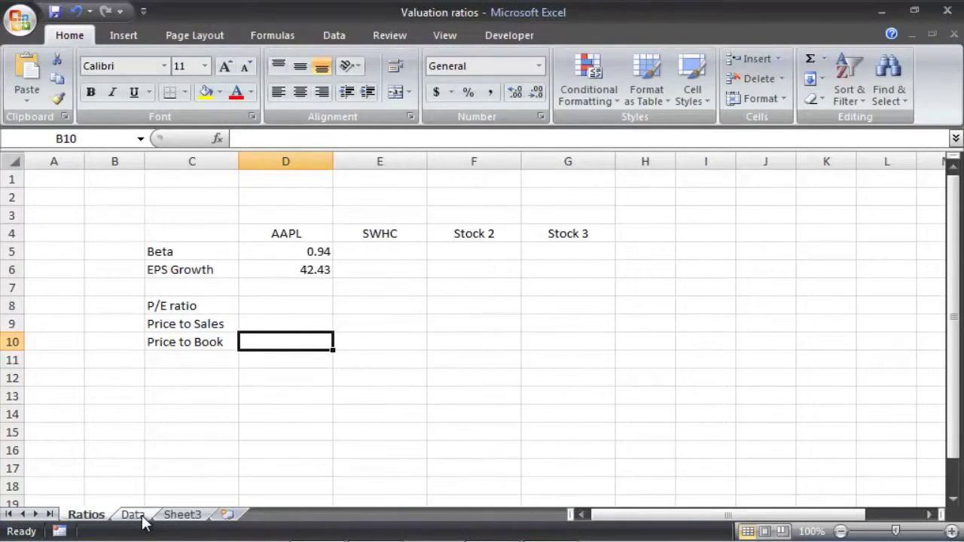
click(237, 252)
text(A)
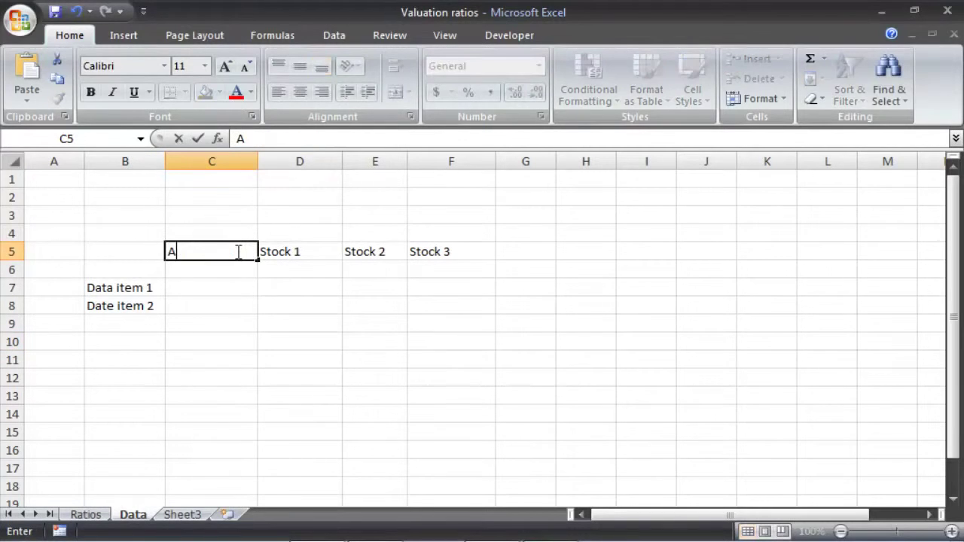
text(APL)
key(Tab)
- Check the P/E ratio row on the Ratios sheet and replace the Data item 1 label in B7 of the Data sheet with Price
click(179, 282)
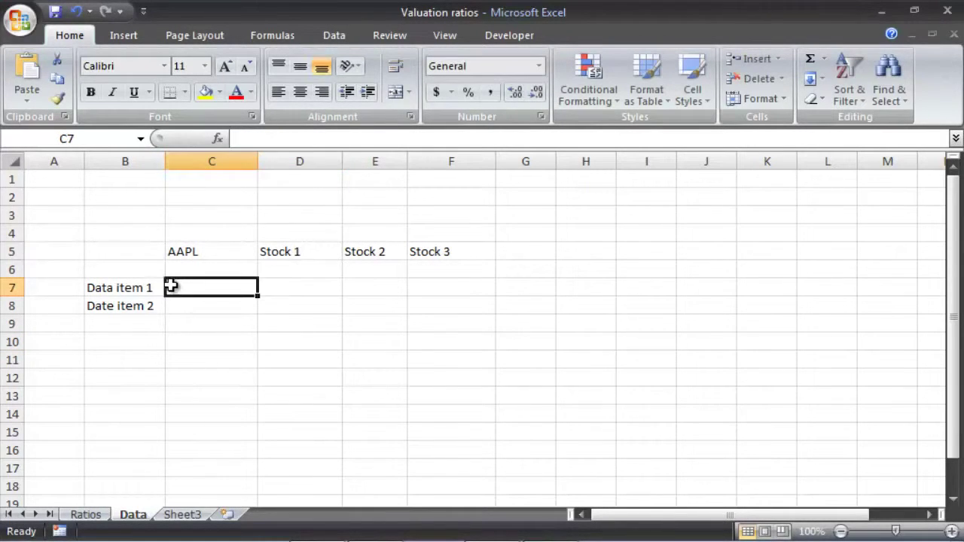
click(146, 286)
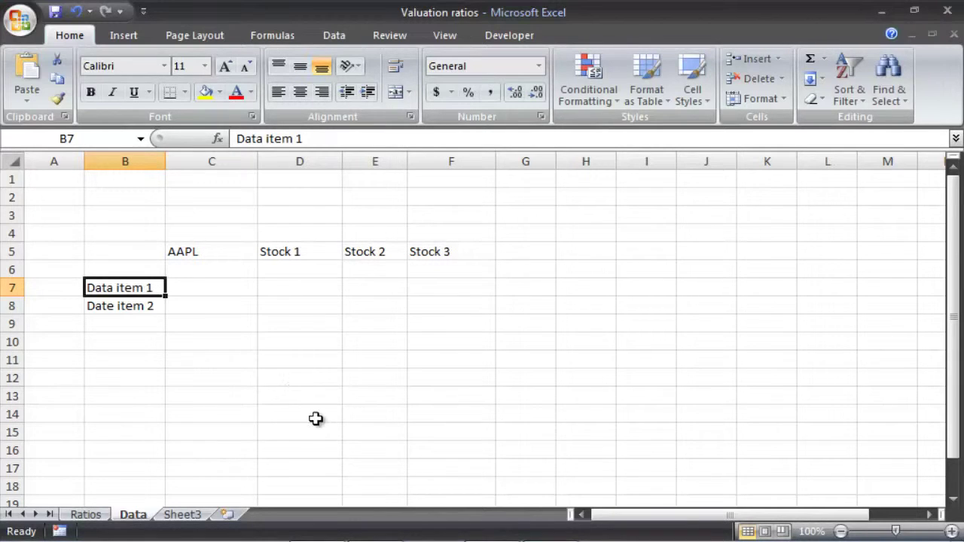
click(82, 516)
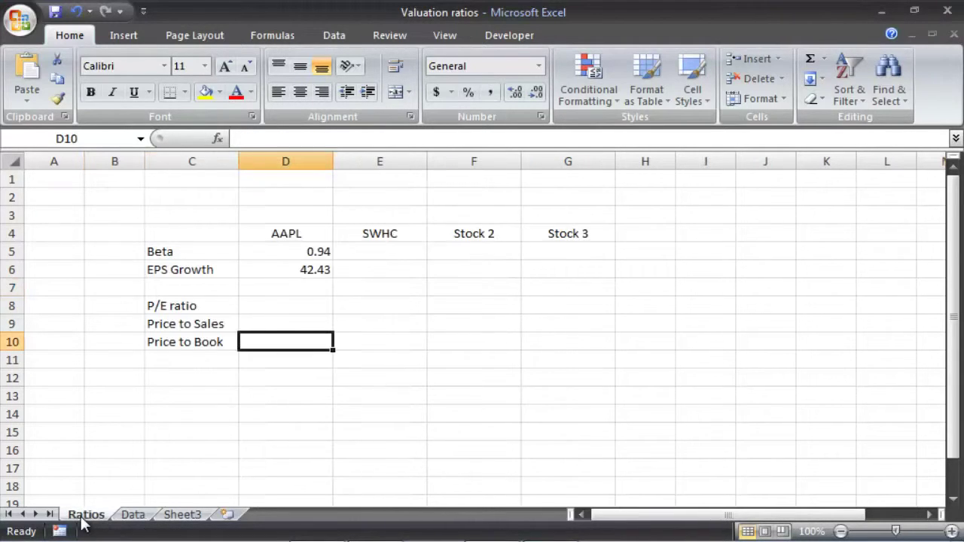
click(195, 305)
click(130, 516)
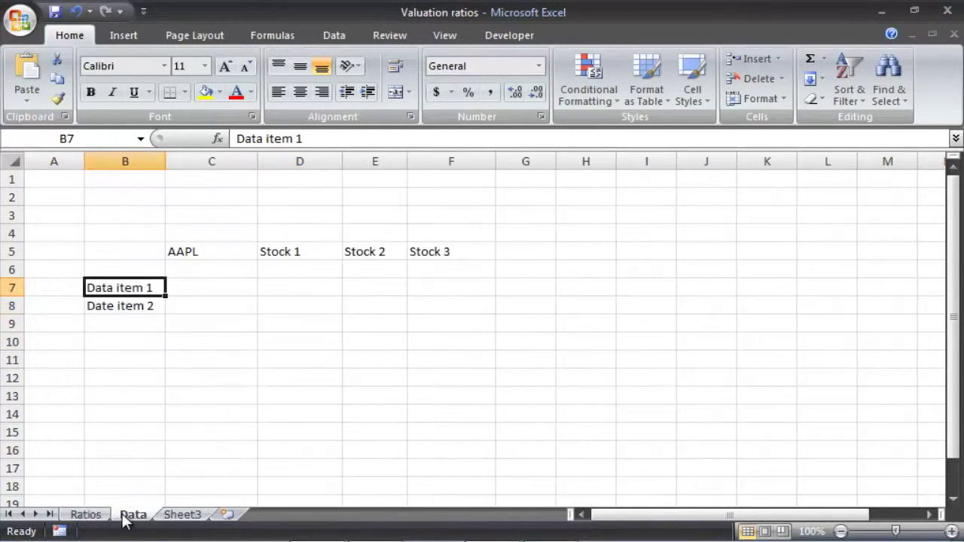
text(P)
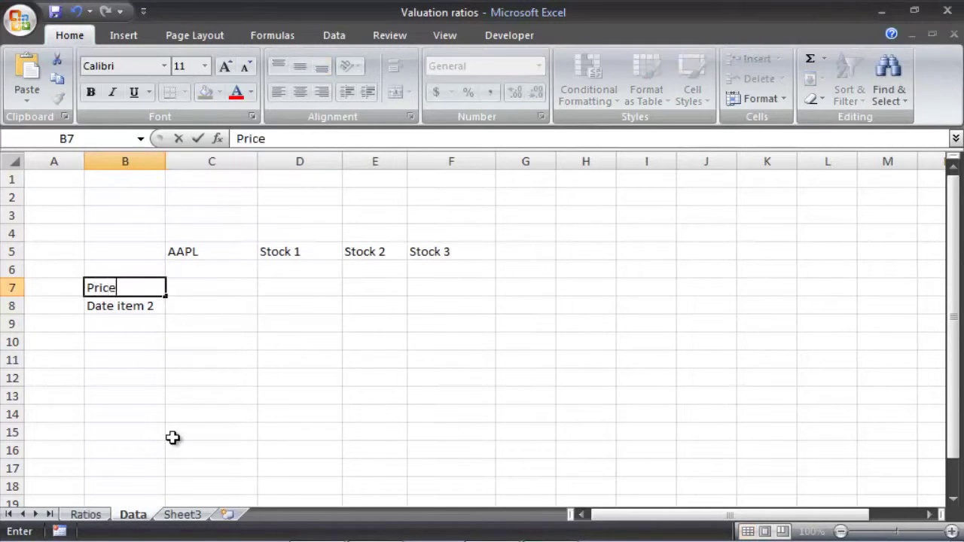
text(rice)
key(Tab)
- Look up Apple's share price on its Google Finance page in Chrome and enter 524.94 in C7 of the Excel Data sheet
click(355, 525)
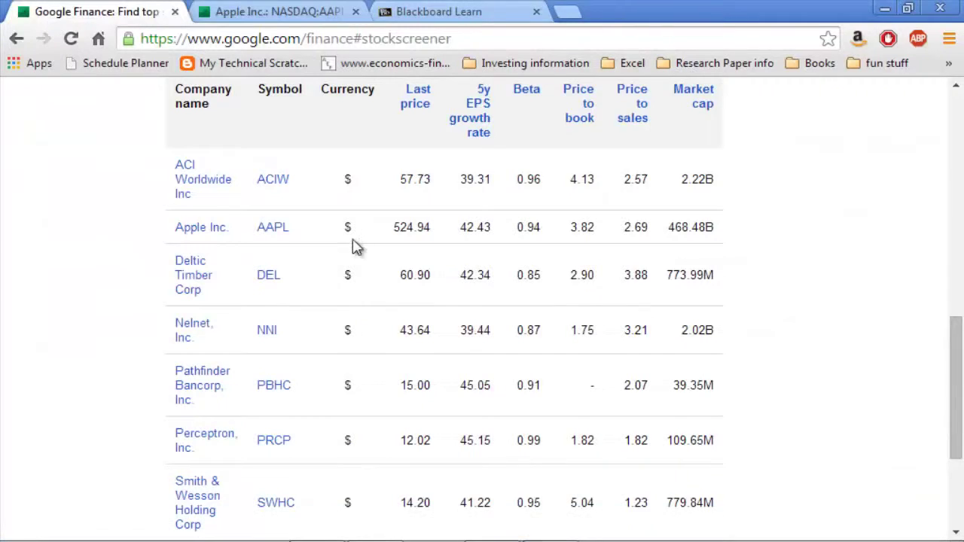
click(305, 9)
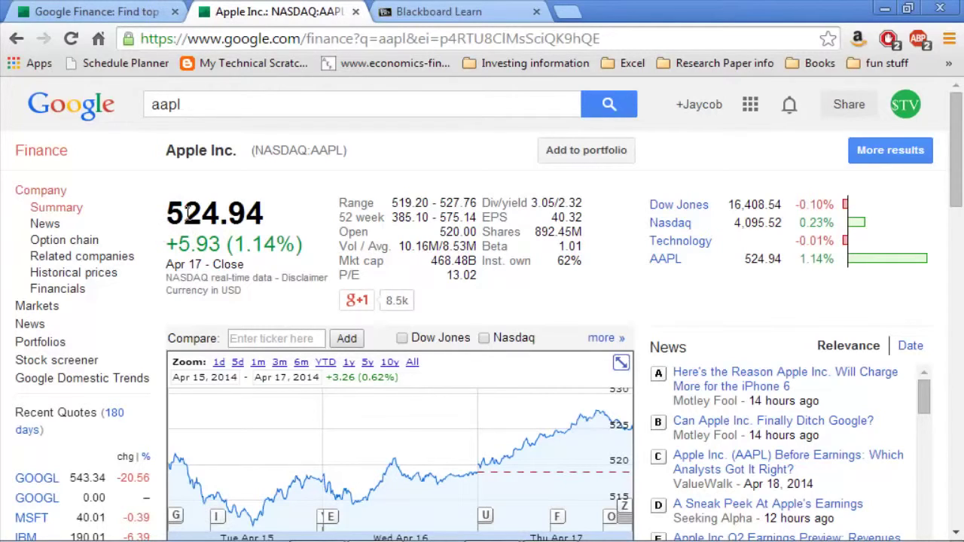
click(328, 526)
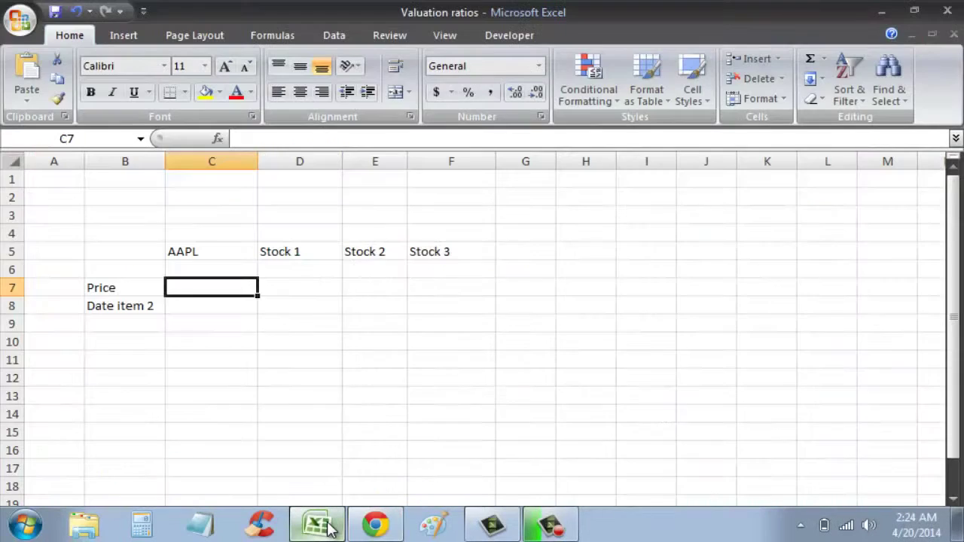
text(524.94)
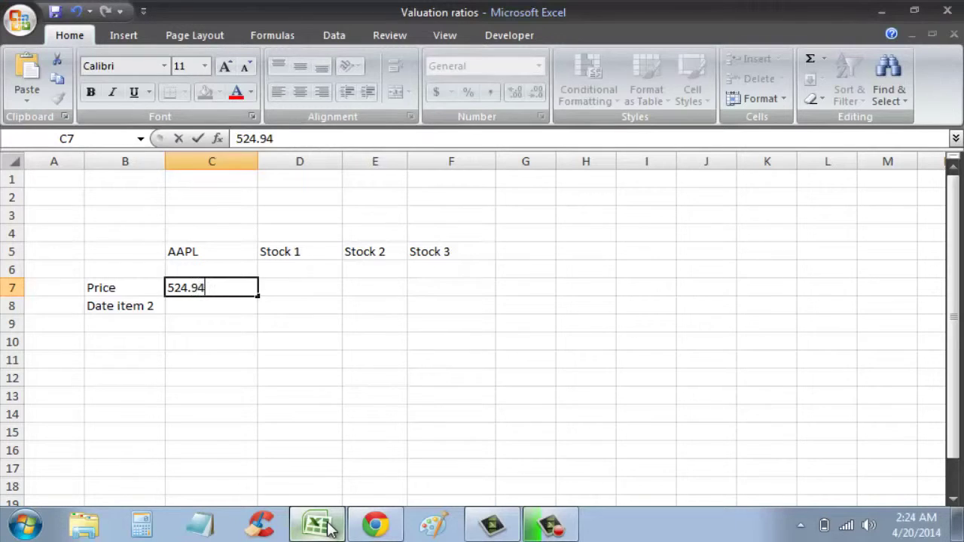
key(Return)
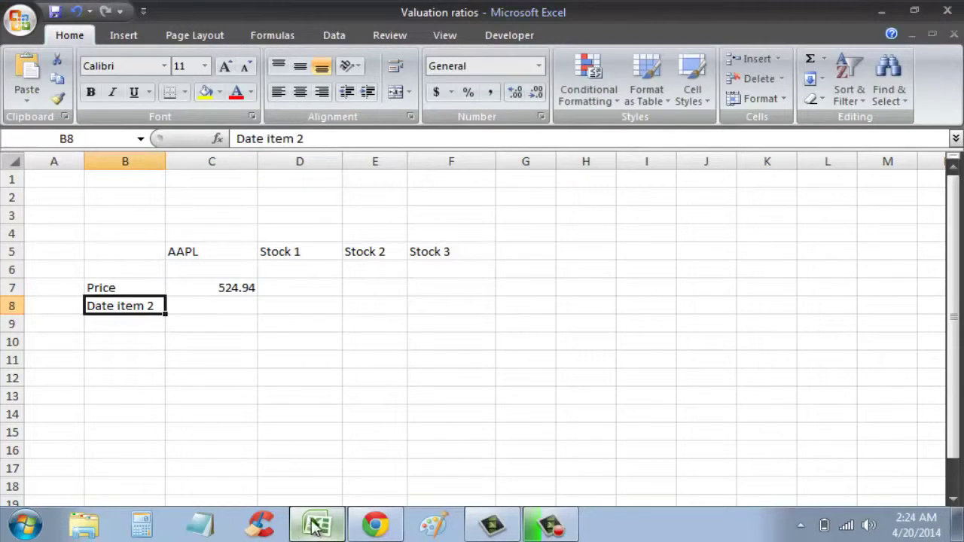
- Replace the Date item 2 label in B8 of the Data sheet with EPS
click(89, 514)
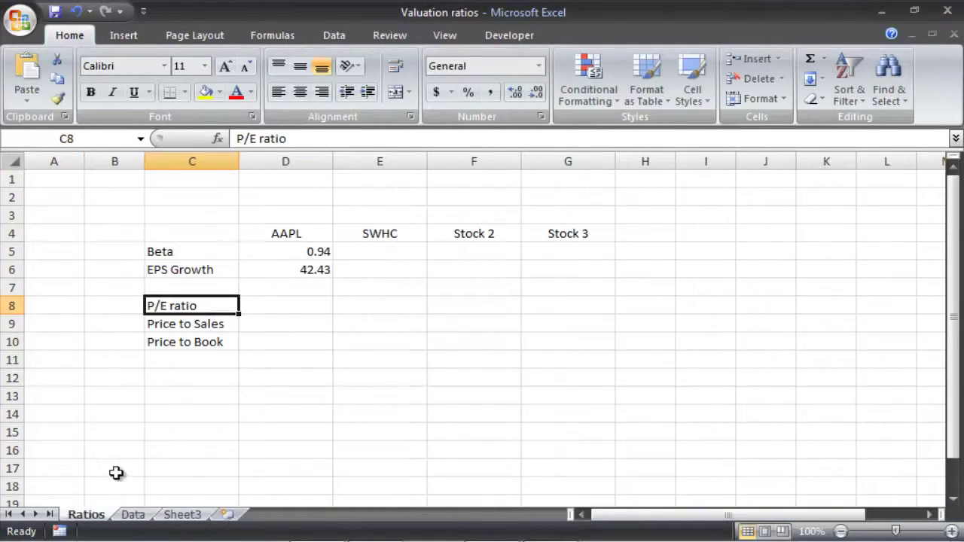
click(147, 515)
click(202, 290)
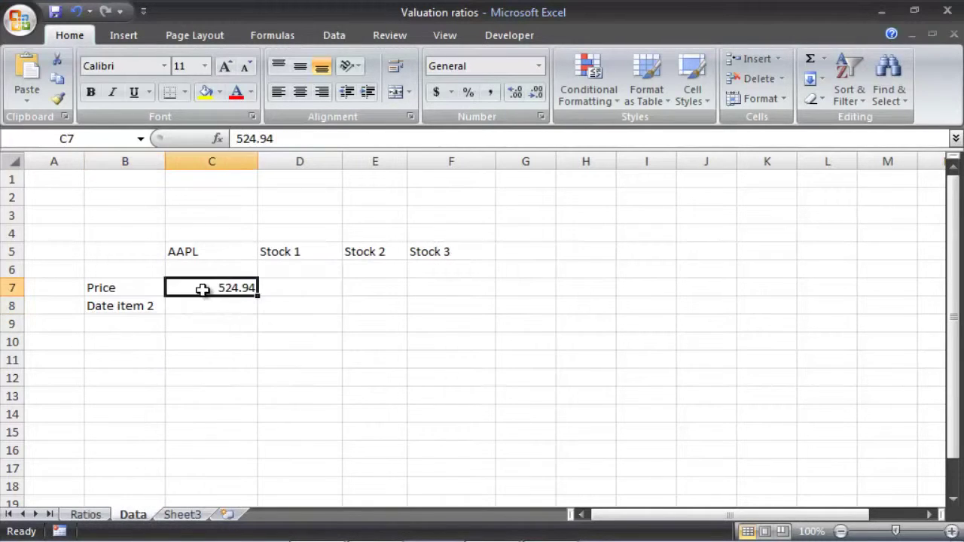
click(151, 304)
text(E)
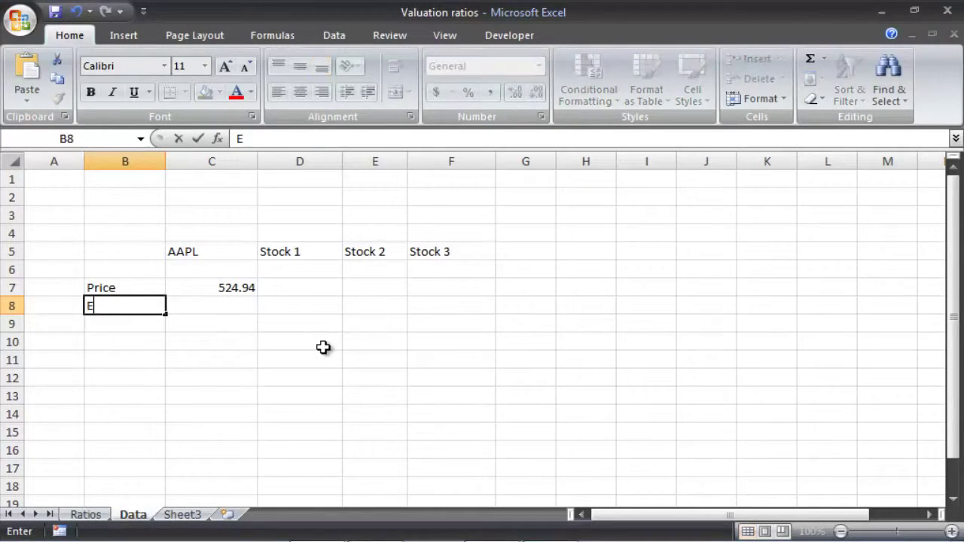
text(PS)
key(Tab)
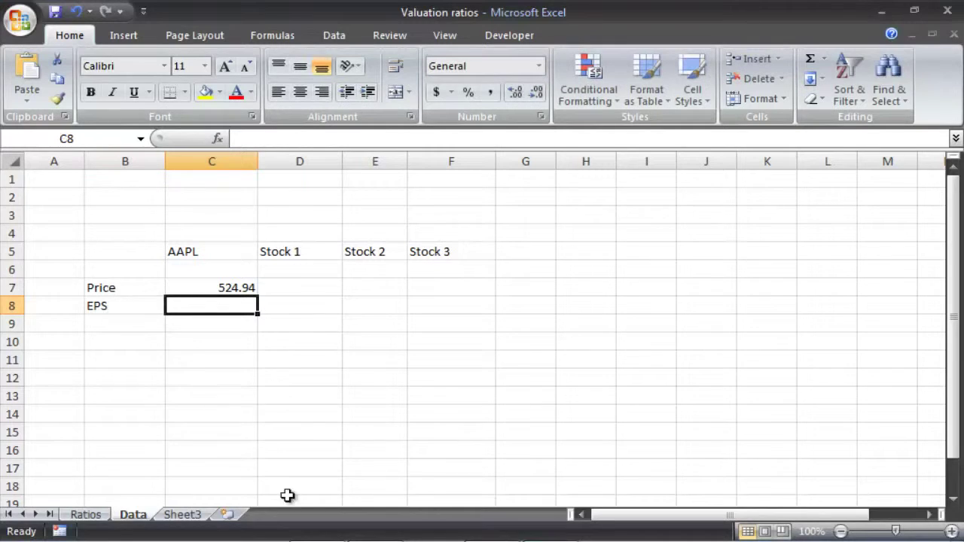
- Look up Apple's EPS on its Google Finance page in Chrome and enter 40.32 in C8 of the Excel Data sheet
click(344, 530)
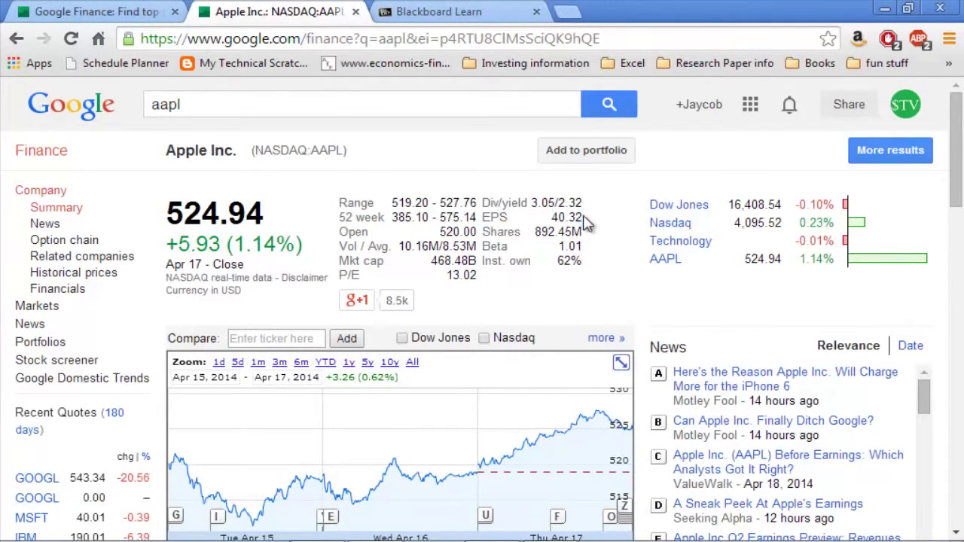
click(302, 530)
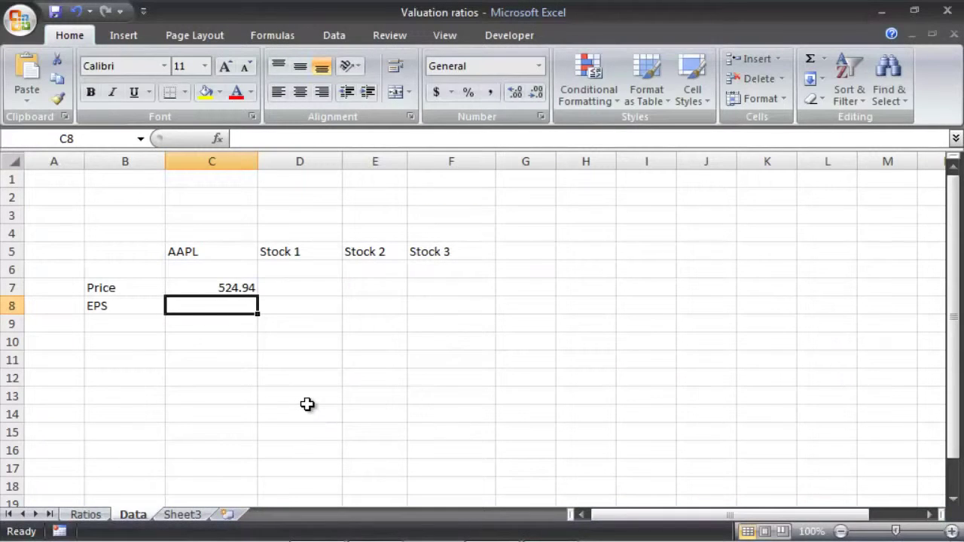
text(40.32)
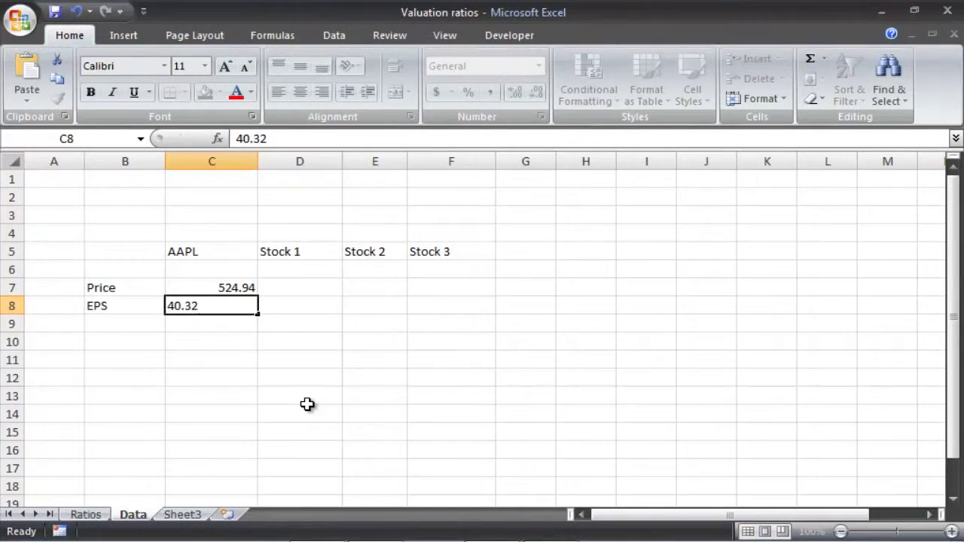
key(Return)
- Calculate Apple's P/E ratio in D8 of the Ratios sheet by dividing price by EPS with =Data!C7/Data!C8
click(97, 515)
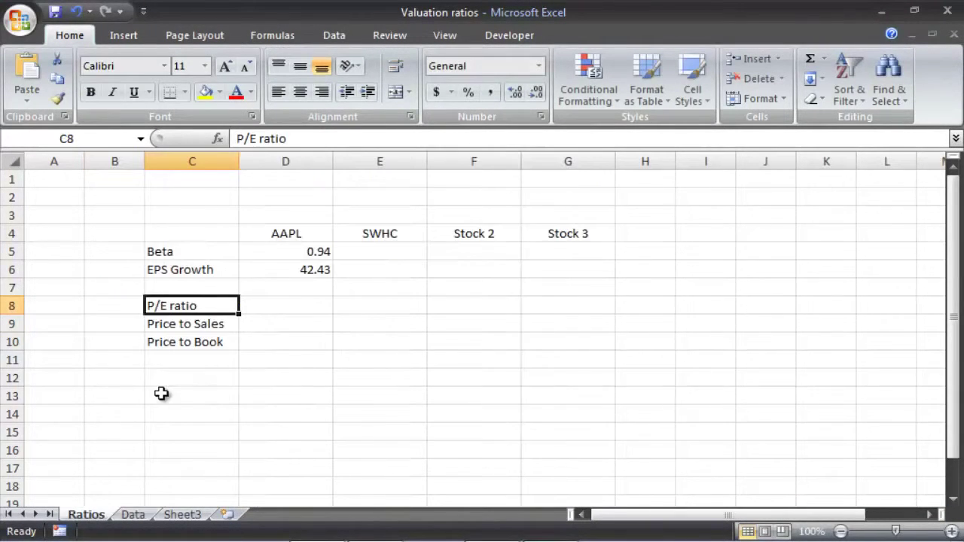
click(286, 308)
text(=)
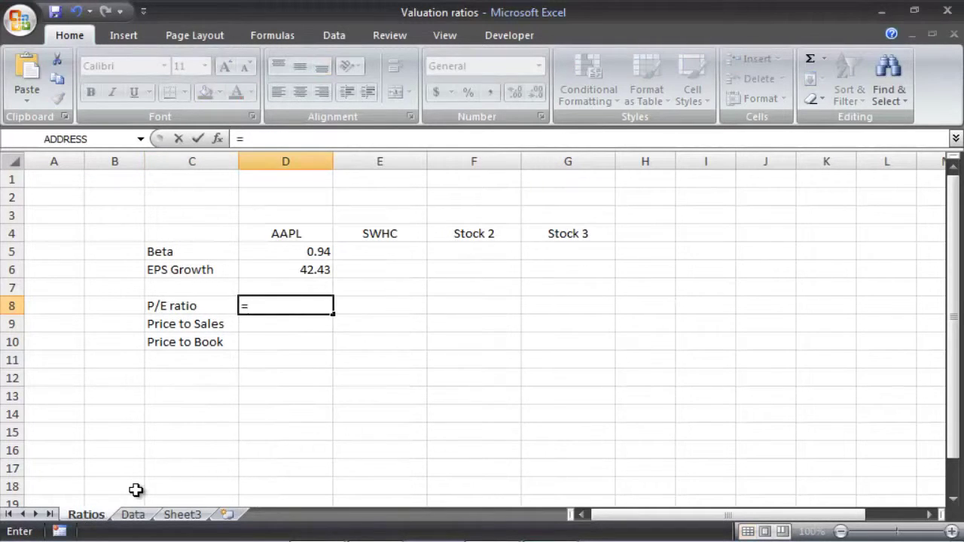
click(133, 515)
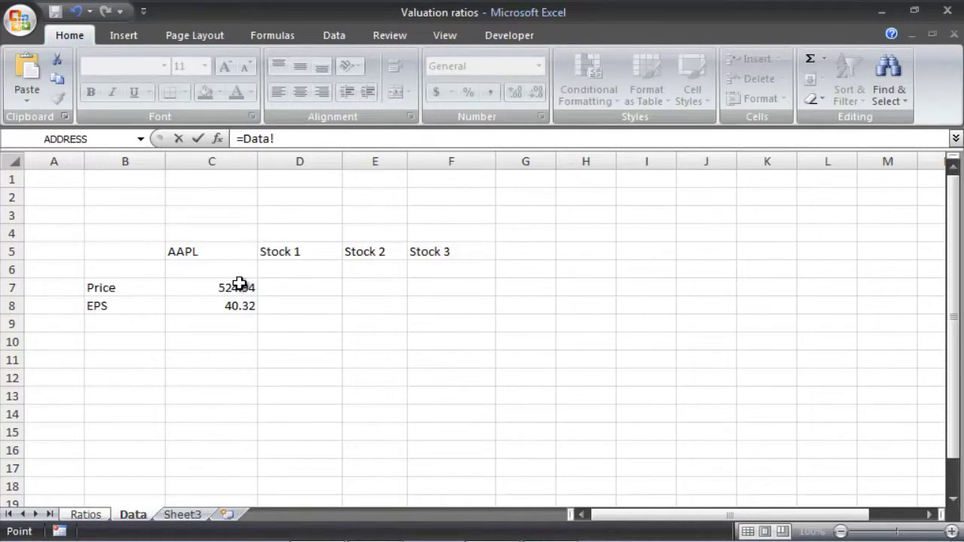
click(238, 283)
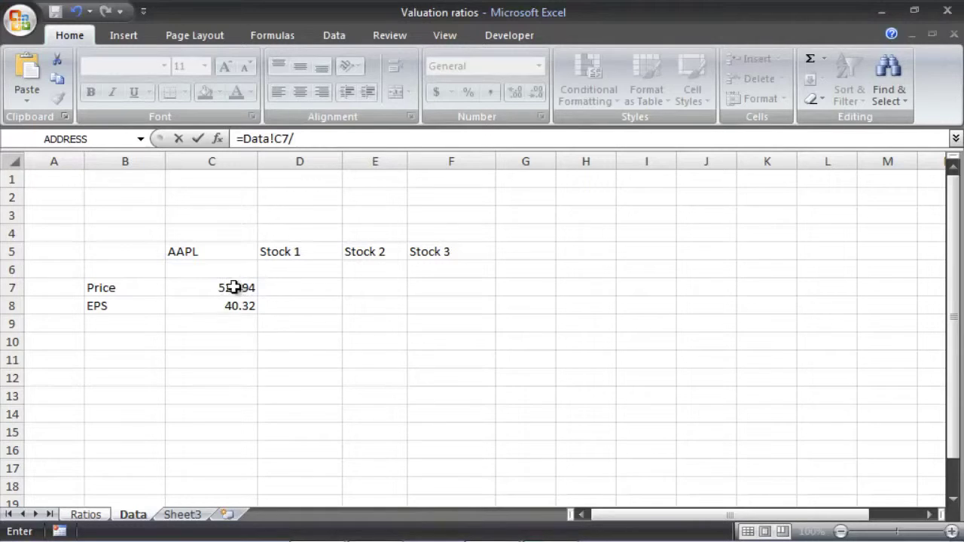
click(226, 305)
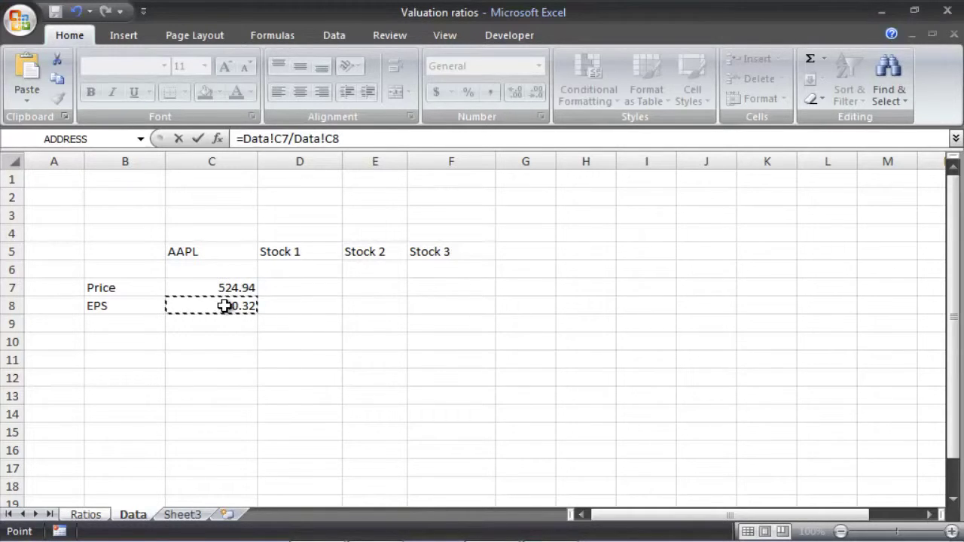
key(Return)
click(270, 307)
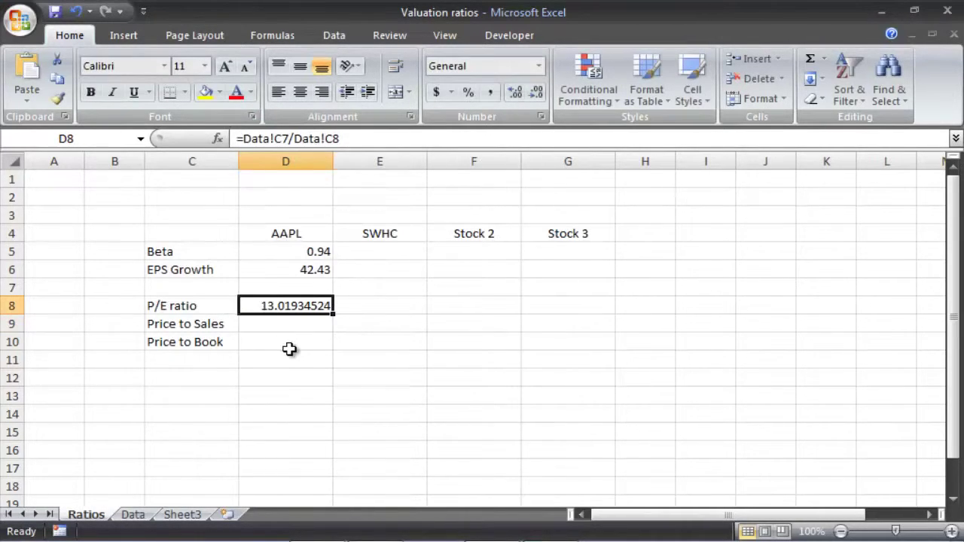
- Compare the calculated P/E ratio with the one on Apple's Google Finance page in Chrome and return to the Price to Sales row in Excel
click(376, 524)
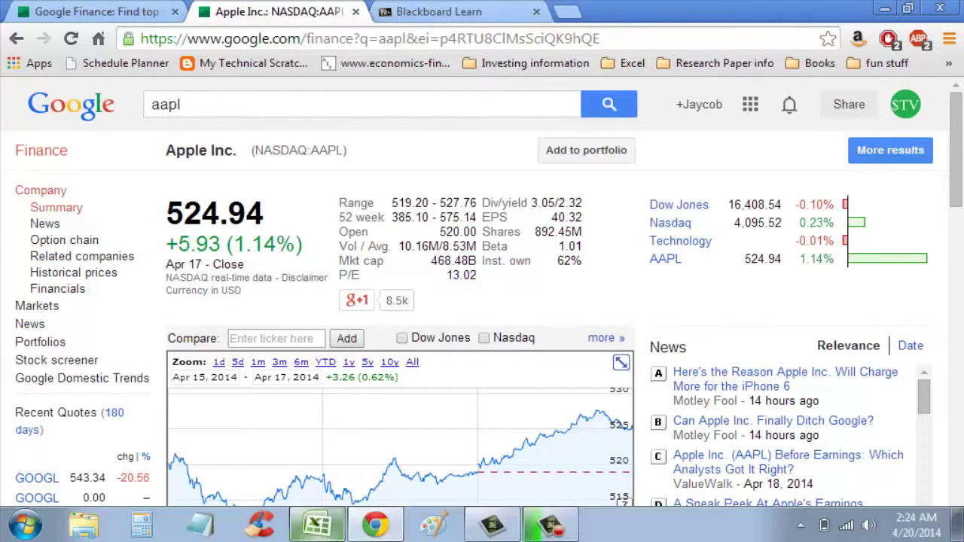
click(363, 531)
click(243, 325)
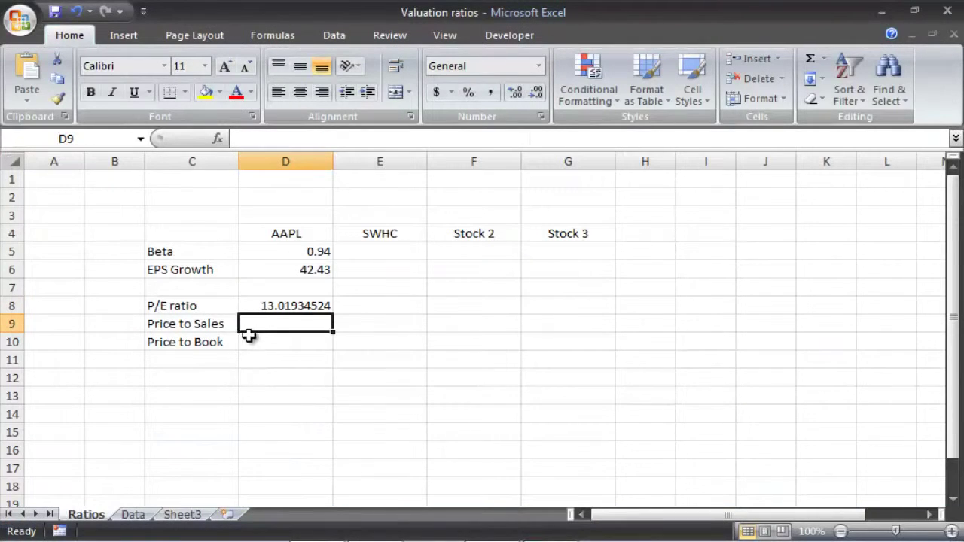
click(263, 347)
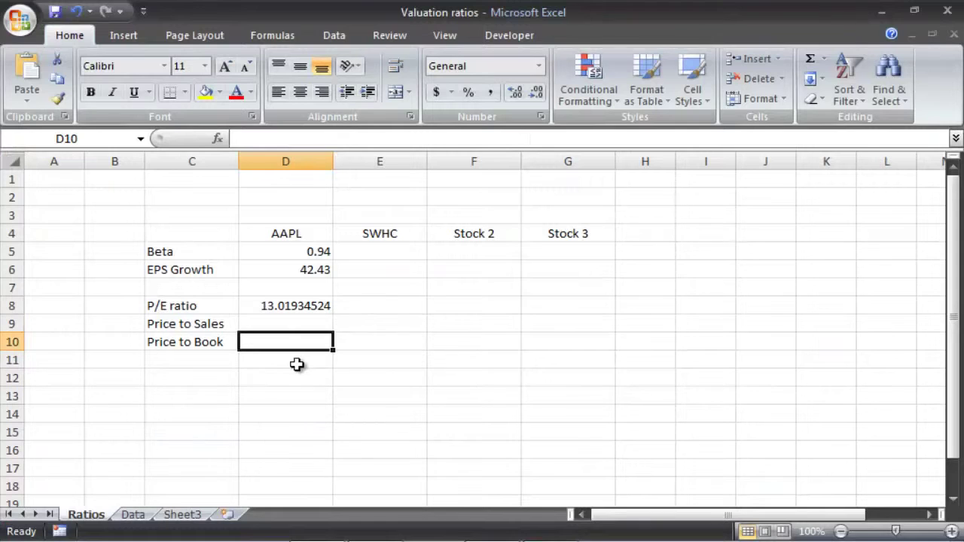
click(289, 323)
click(362, 361)
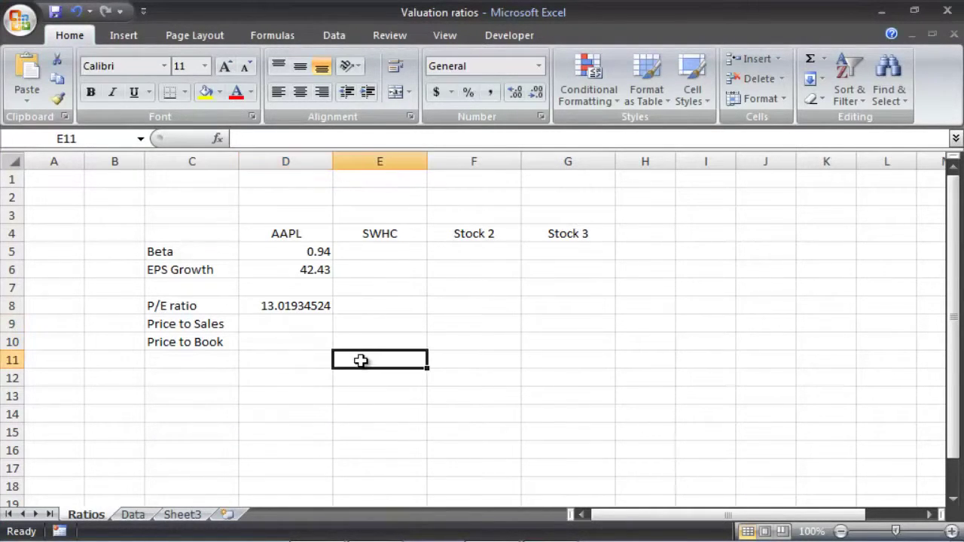
click(286, 321)
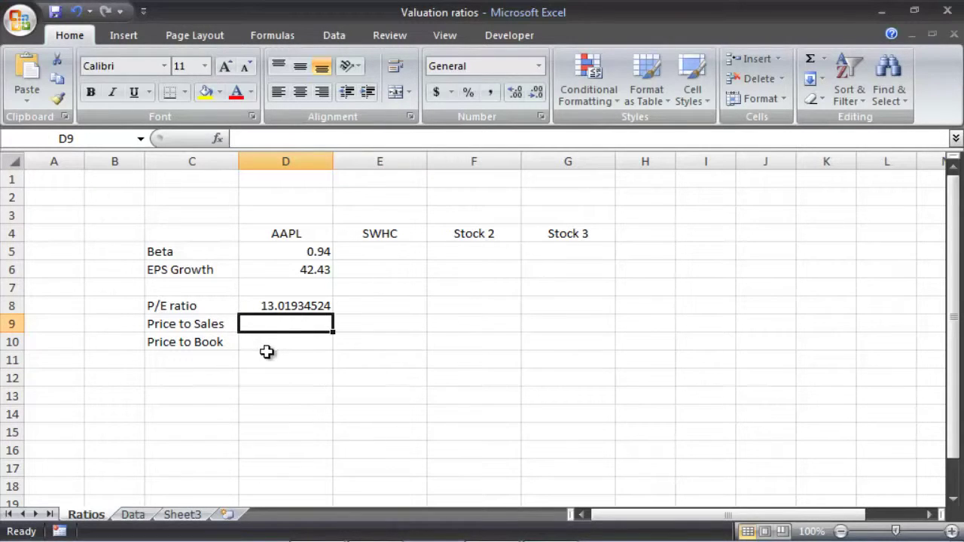
- Add the label Revenue in B9 of the Data sheet
click(133, 515)
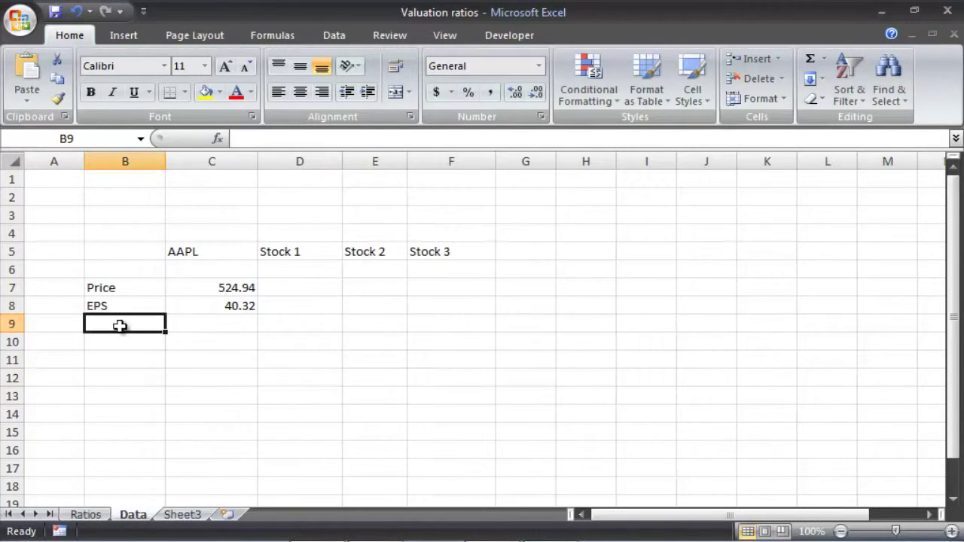
click(227, 287)
click(145, 326)
text(R)
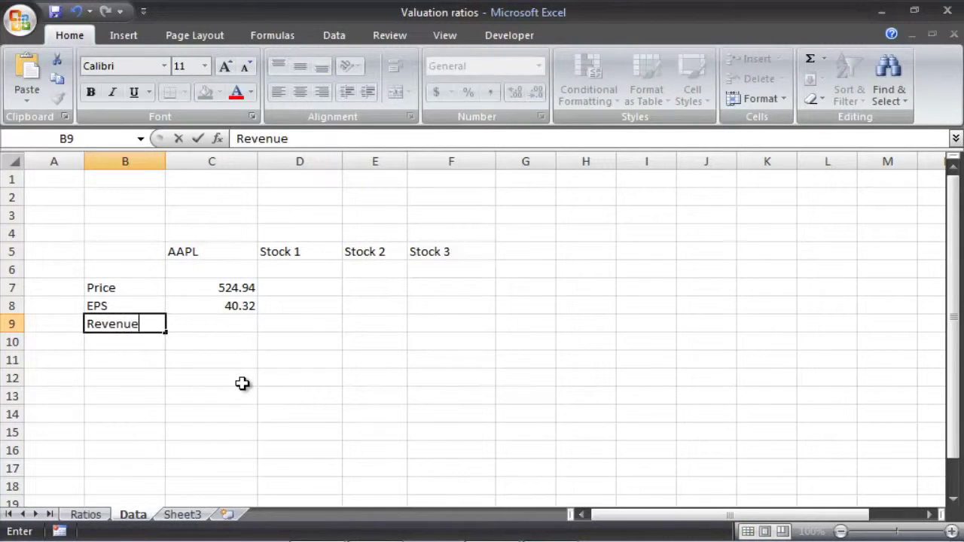
text(evenue)
key(Tab)
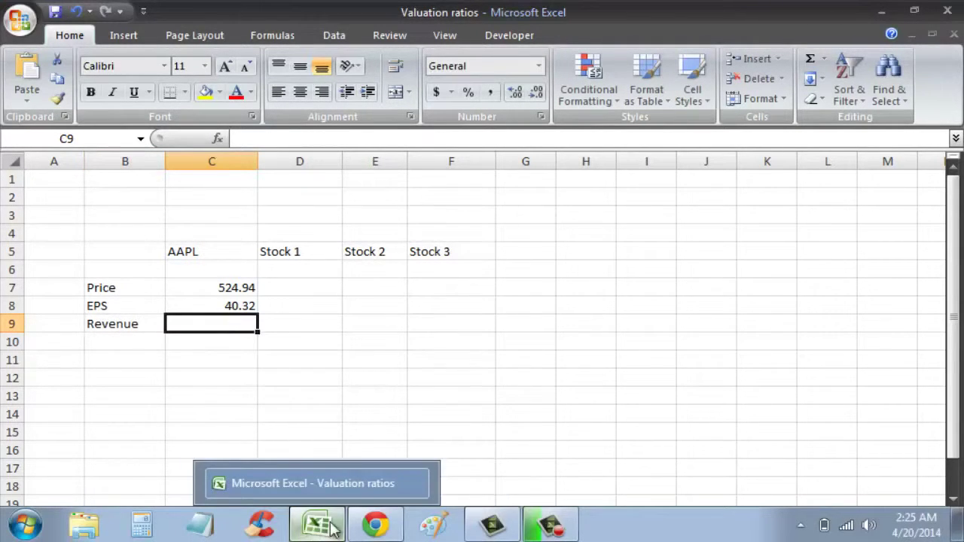
- Switch to Chrome, show Apple's annual income statement on Google Finance and highlight the revenue for the 52 weeks ending 2013-09-28
click(334, 529)
click(375, 525)
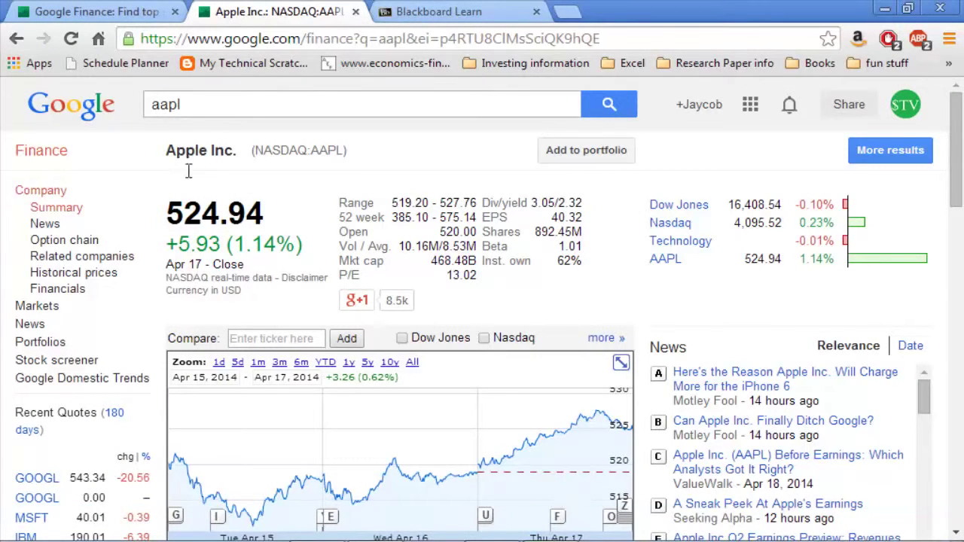
click(72, 293)
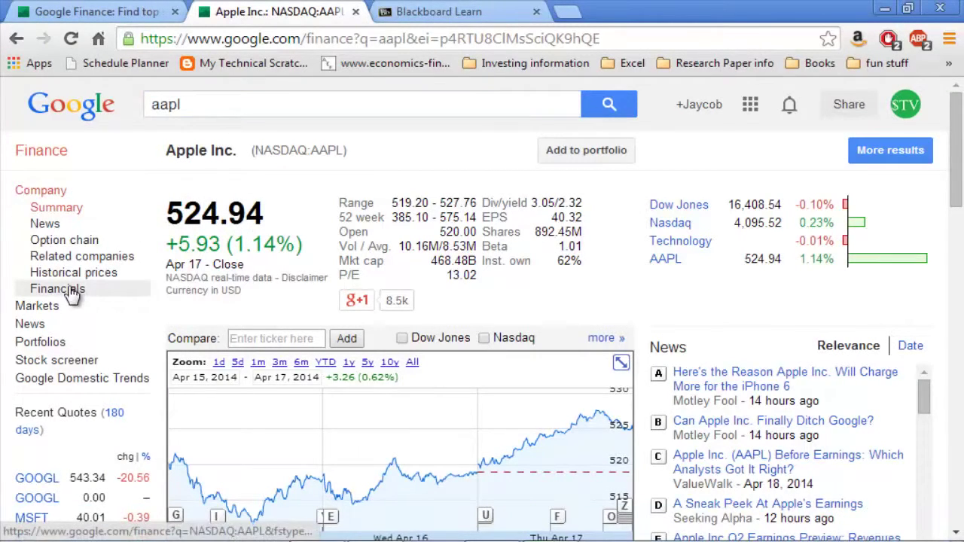
click(71, 294)
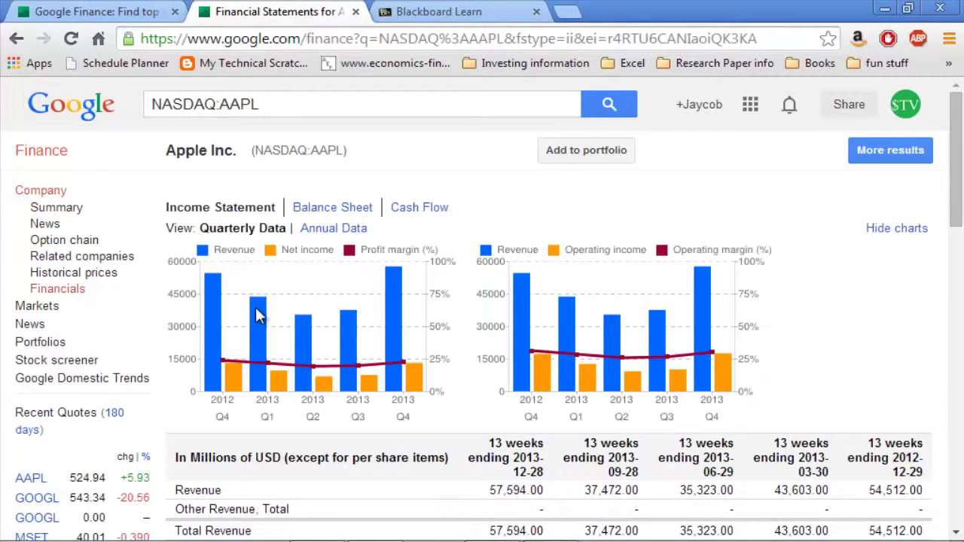
click(331, 229)
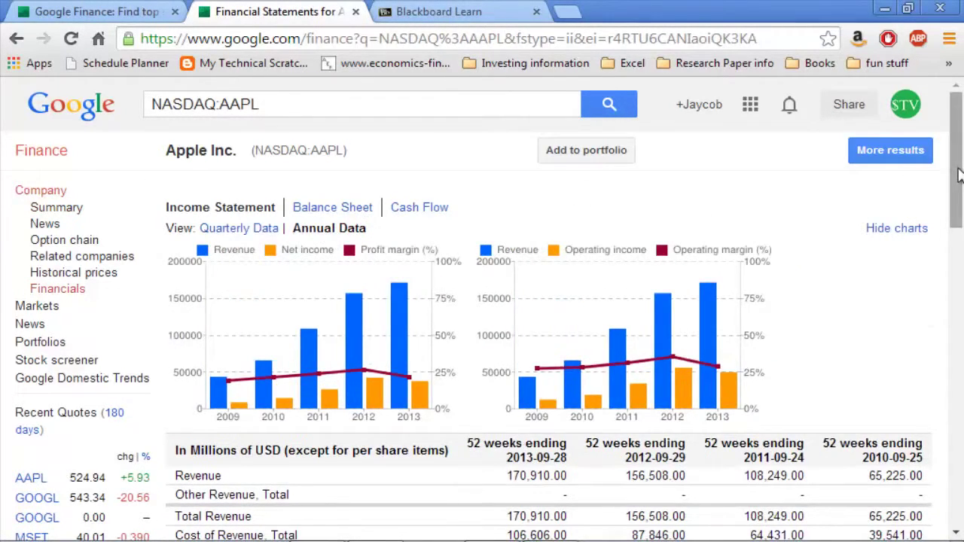
scroll(957, 173, down, 1)
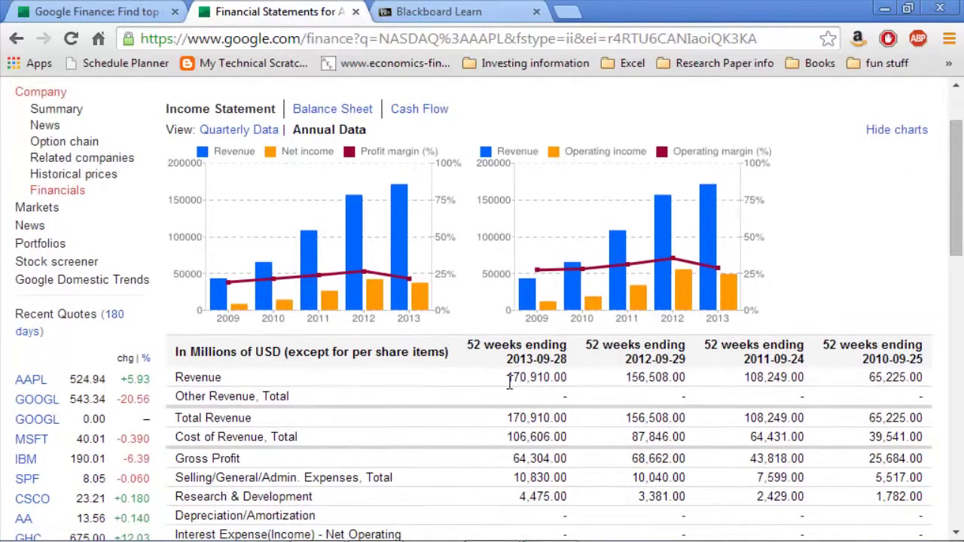
drag(509, 377, 557, 376)
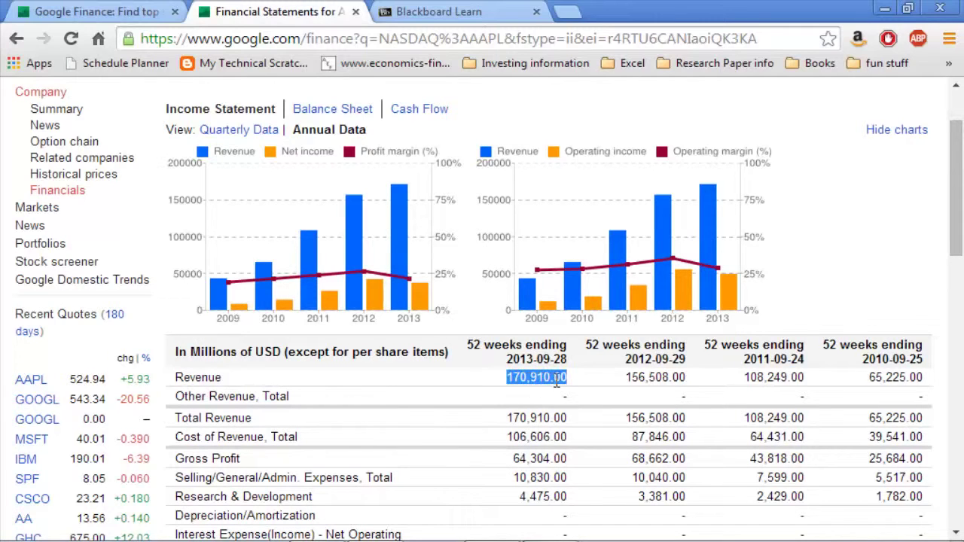
click(317, 525)
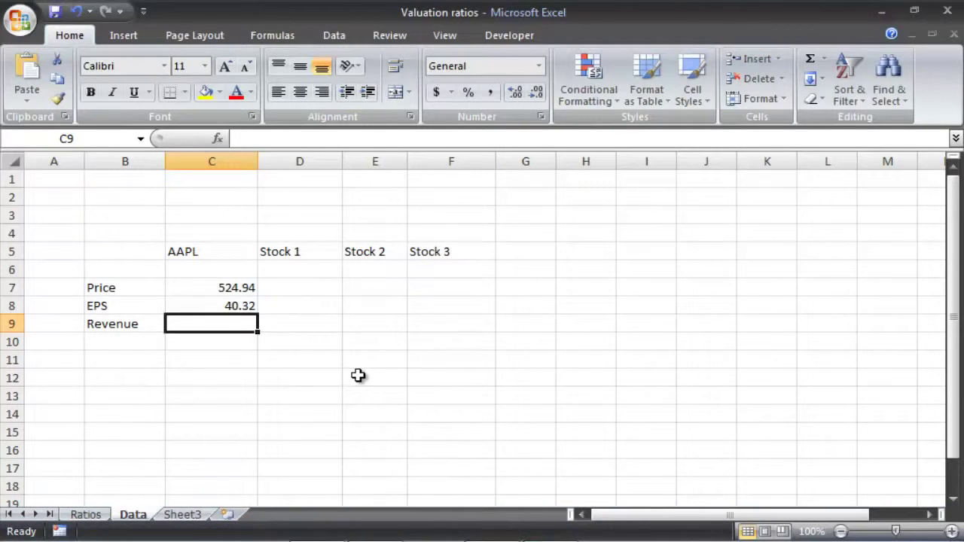
text(170910000000)
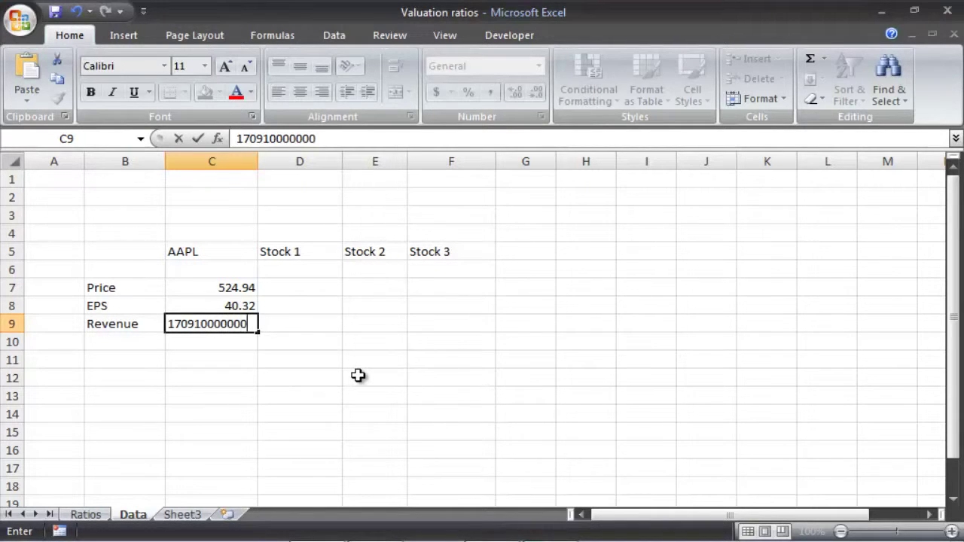
key(Return)
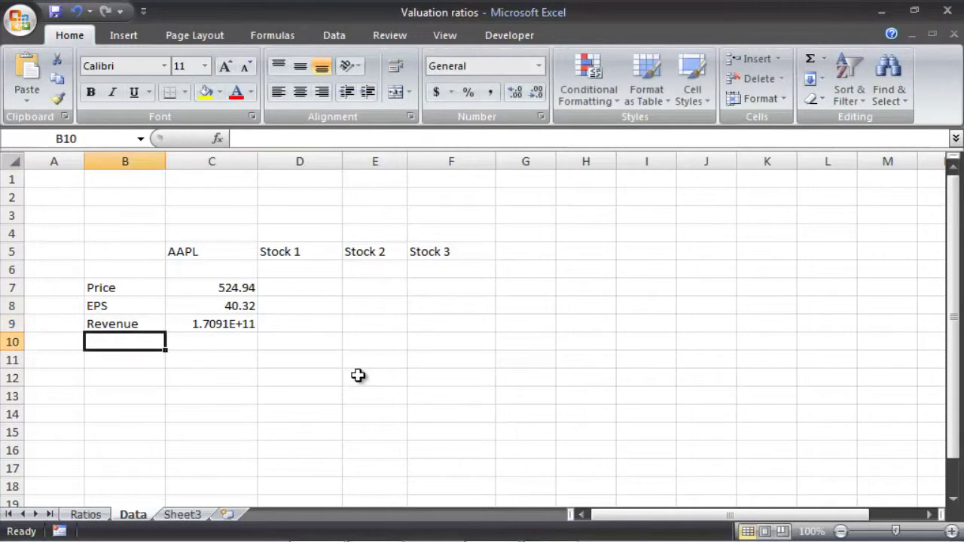
- Apply the comma number format to the revenue in C9 and widen column C to fit its contents
click(254, 322)
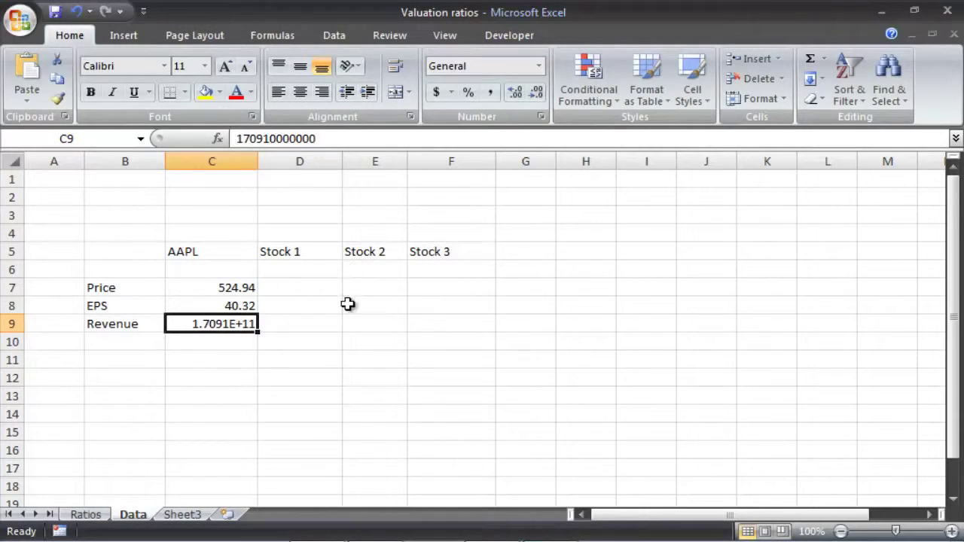
click(491, 91)
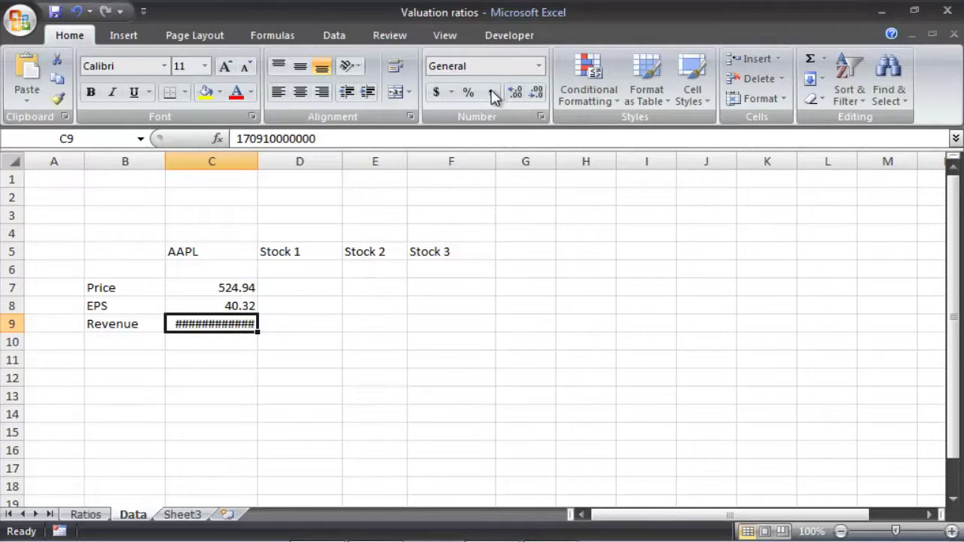
double_click(257, 158)
click(319, 339)
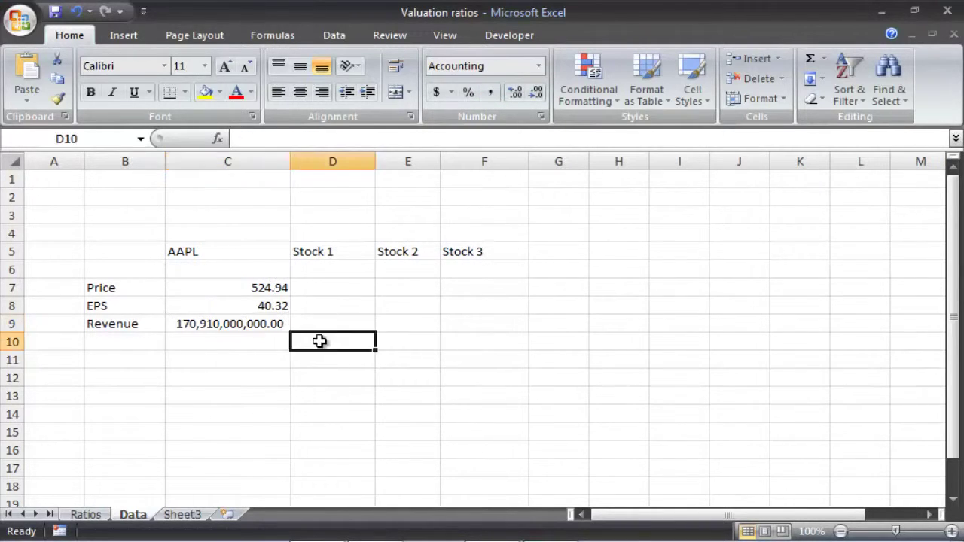
click(244, 342)
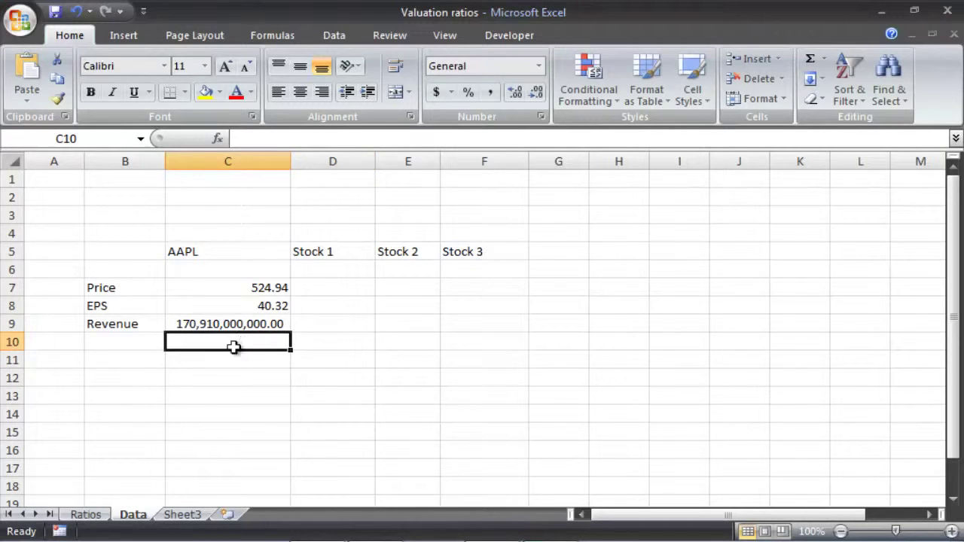
- Review the Price to Sales and Price to Book rows and the comparable stock columns on the Ratios sheet
click(86, 515)
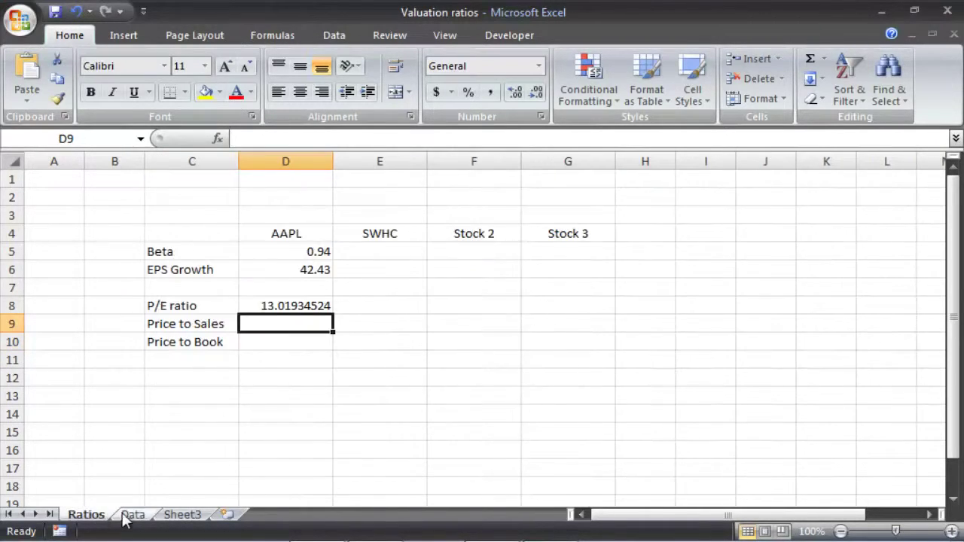
click(260, 346)
click(261, 323)
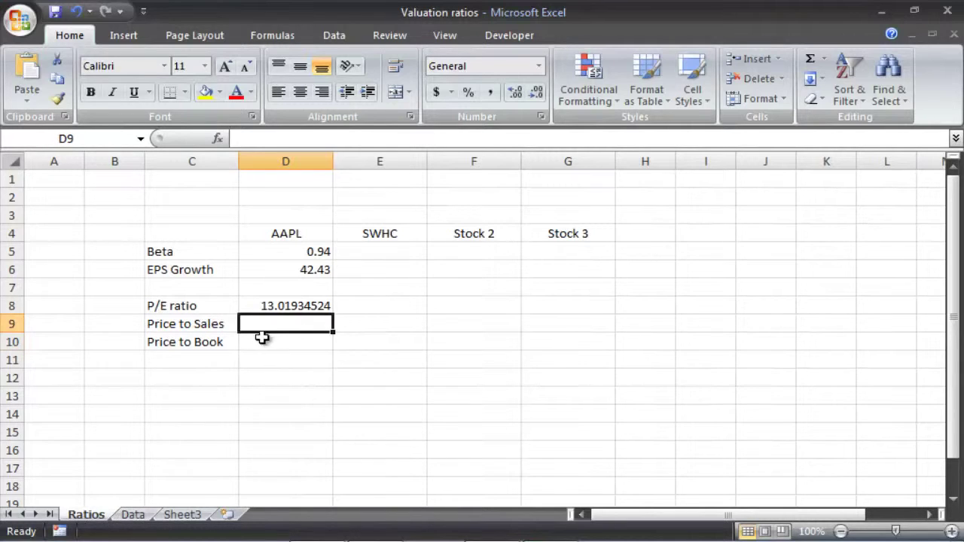
click(261, 339)
drag(392, 259, 488, 324)
drag(489, 325, 544, 344)
click(400, 310)
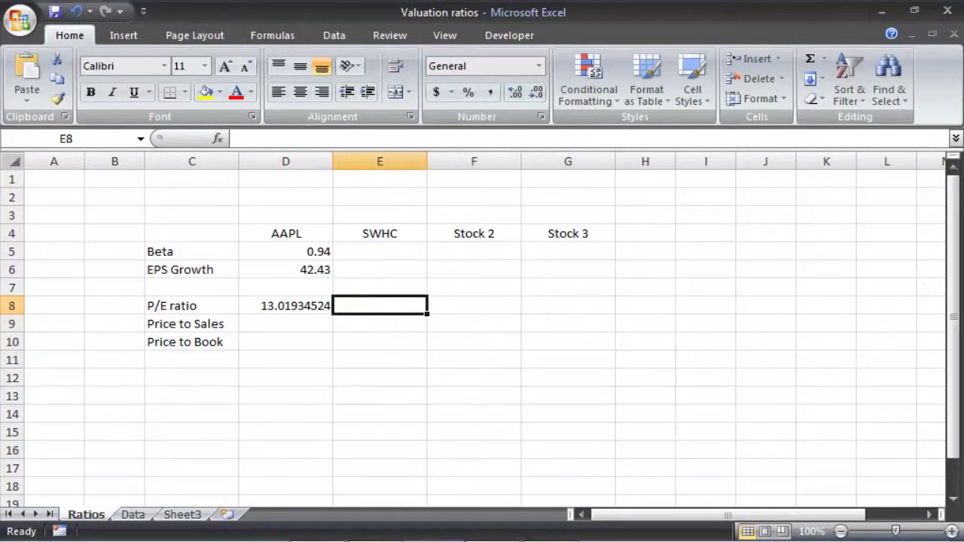
- Switch to Chrome and bring up the Stock Project - Part 2 instructions on Blackboard Learn
click(376, 523)
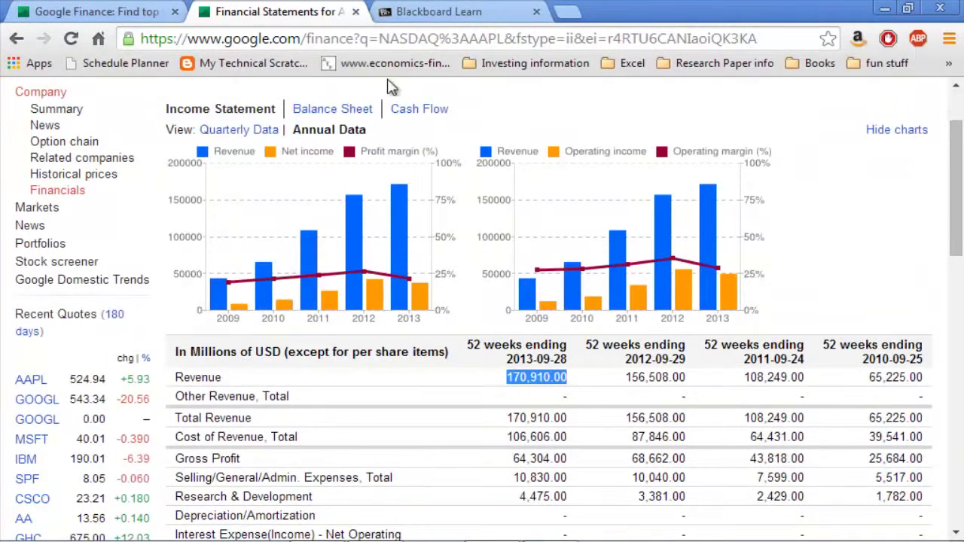
click(439, 12)
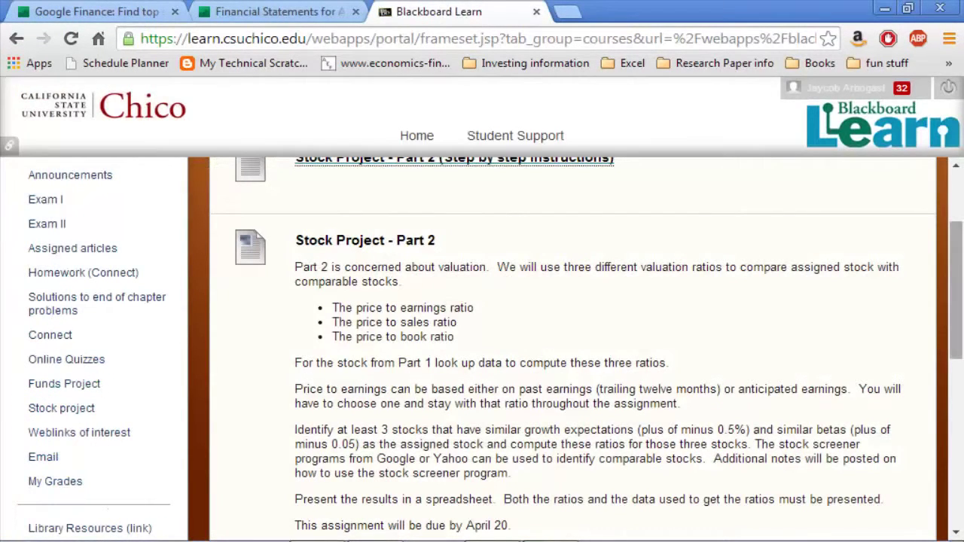
- Review the Stock Project - Part 2 requirements for ratios, comparable stocks, screeners and spreadsheet presentation, and locate the Stock Project 2 - Drop Box
scroll(512, 305, down, 1)
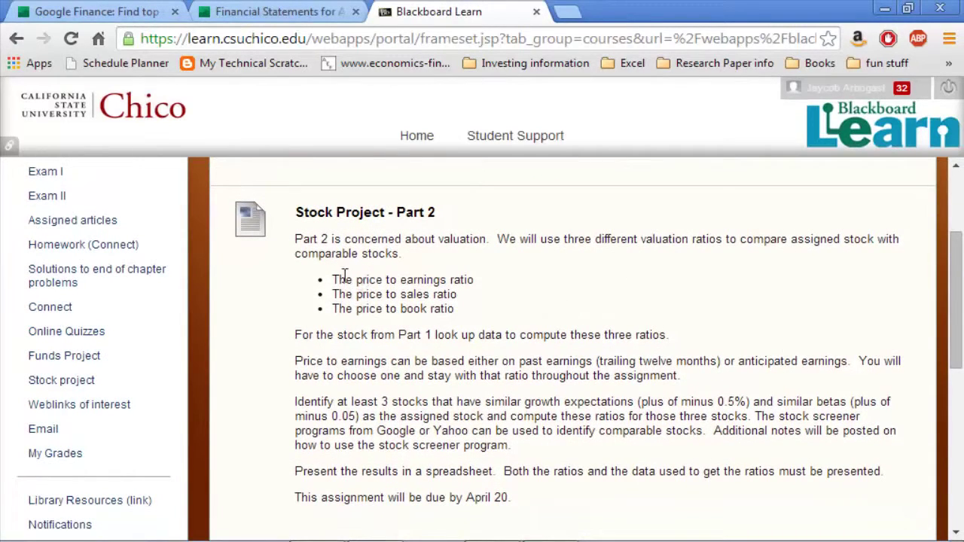
drag(343, 275, 457, 278)
drag(346, 295, 414, 310)
click(415, 311)
drag(295, 406, 683, 406)
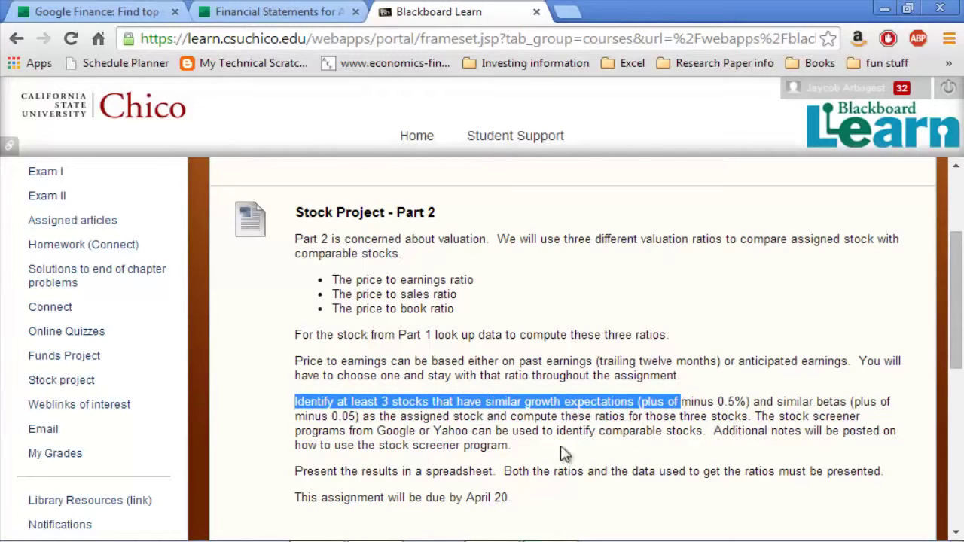
drag(357, 436, 431, 434)
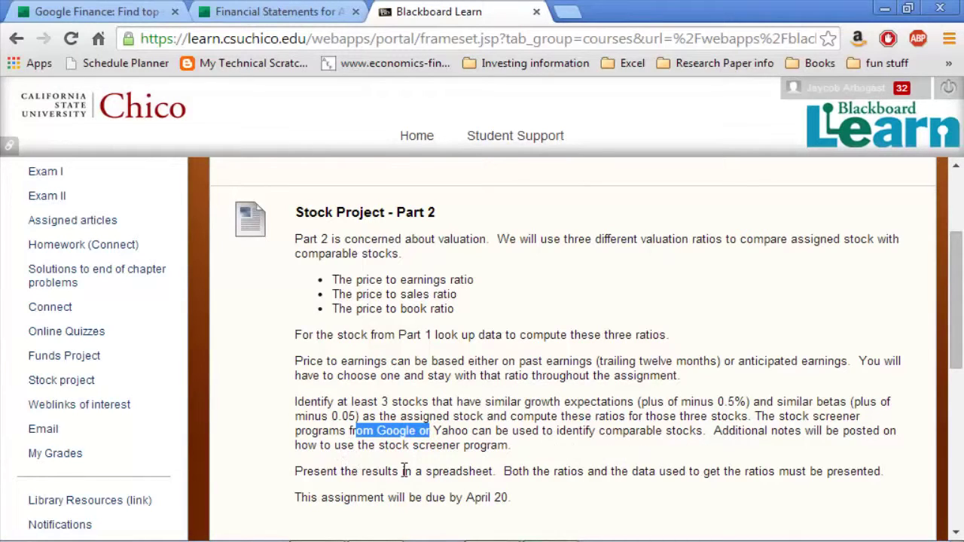
drag(403, 471, 478, 471)
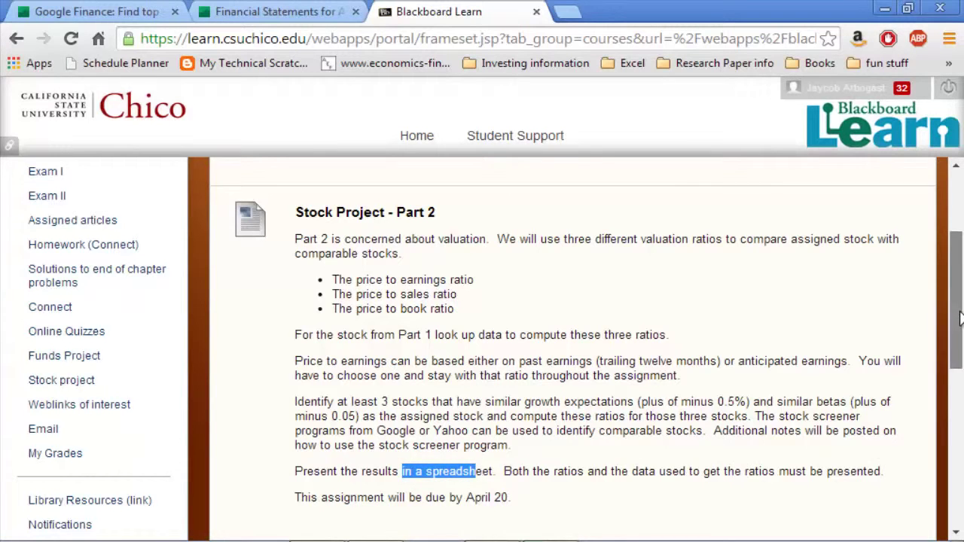
drag(958, 324, 955, 260)
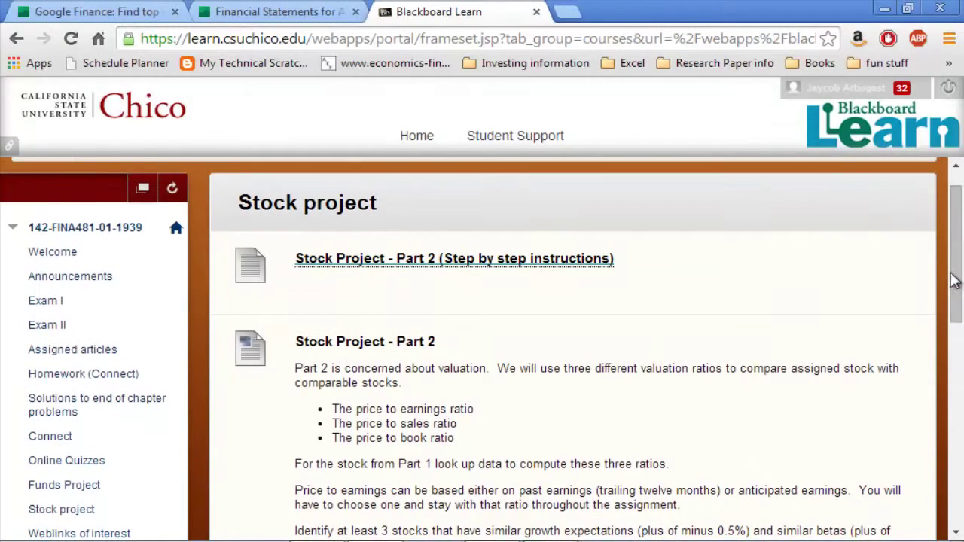
drag(955, 320, 953, 510)
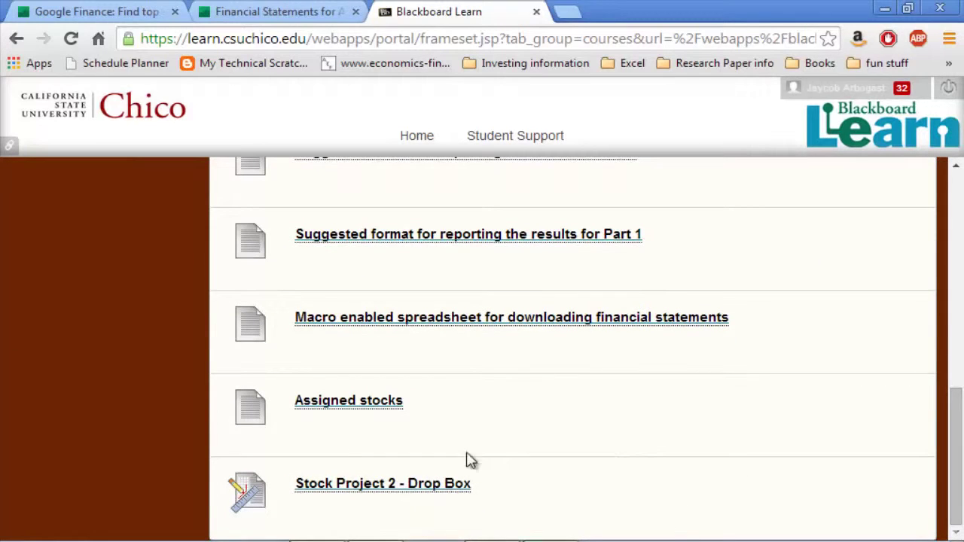